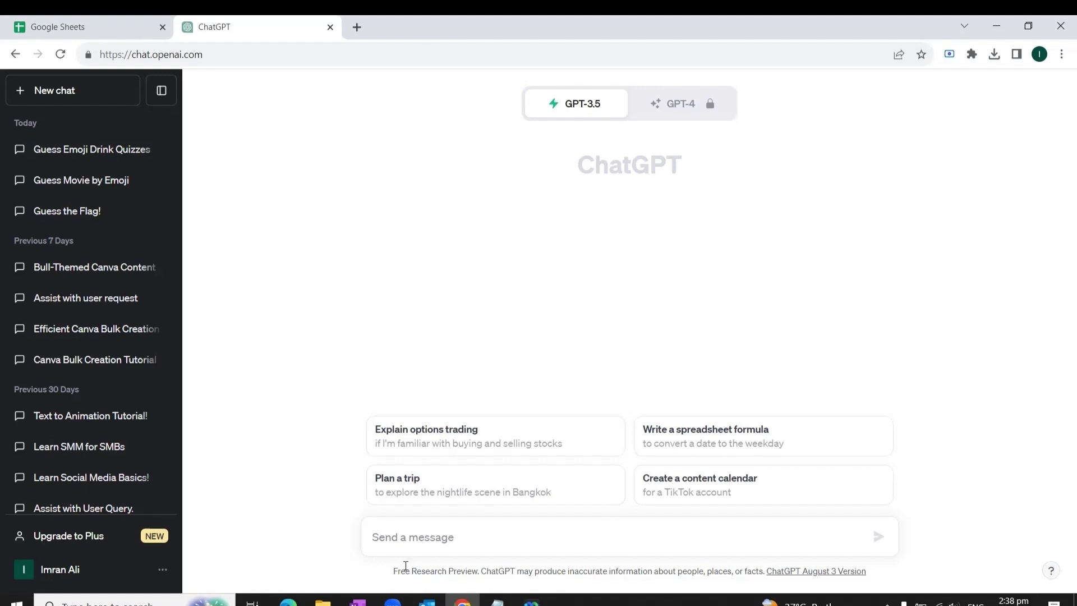
Ask ChatGPT for 50 guess-the-drink-by-emoji quizzes as an emoji and drink-name table, and select the reply
type("create 50 quizzes on guess the drink by emoji. make the quiz in a table where 1st column should consist of emojis and the second column should consist of drink name")
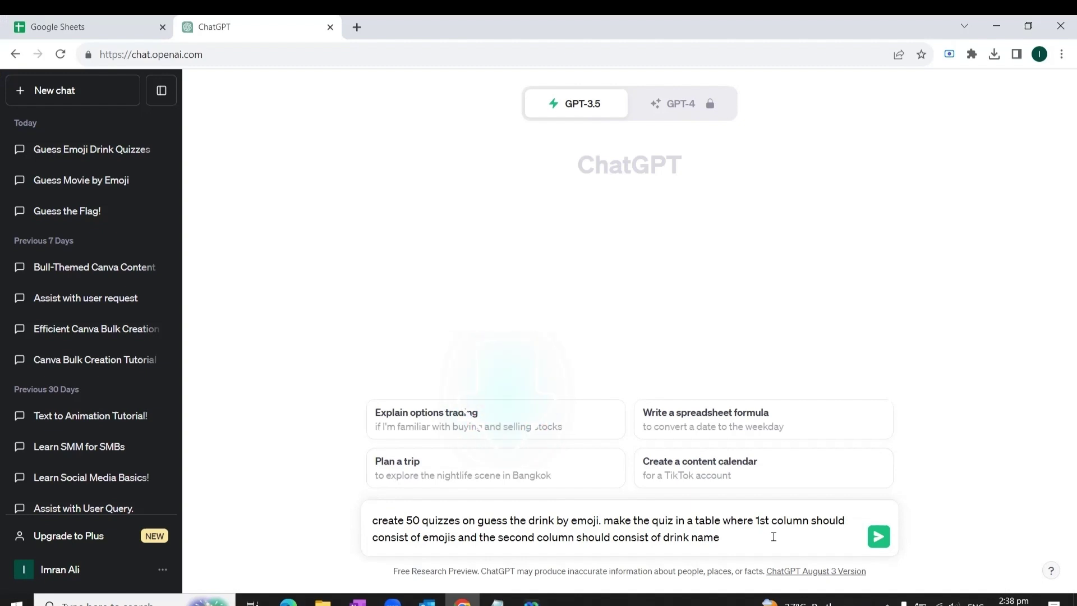
left_click(878, 540)
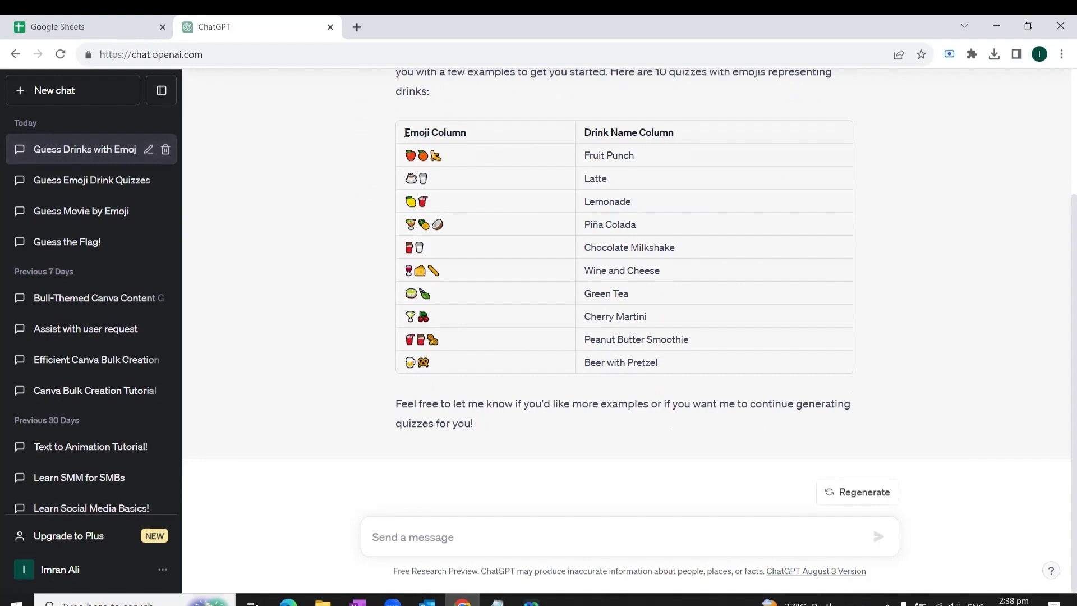
left_click_drag(564, 163, 751, 362)
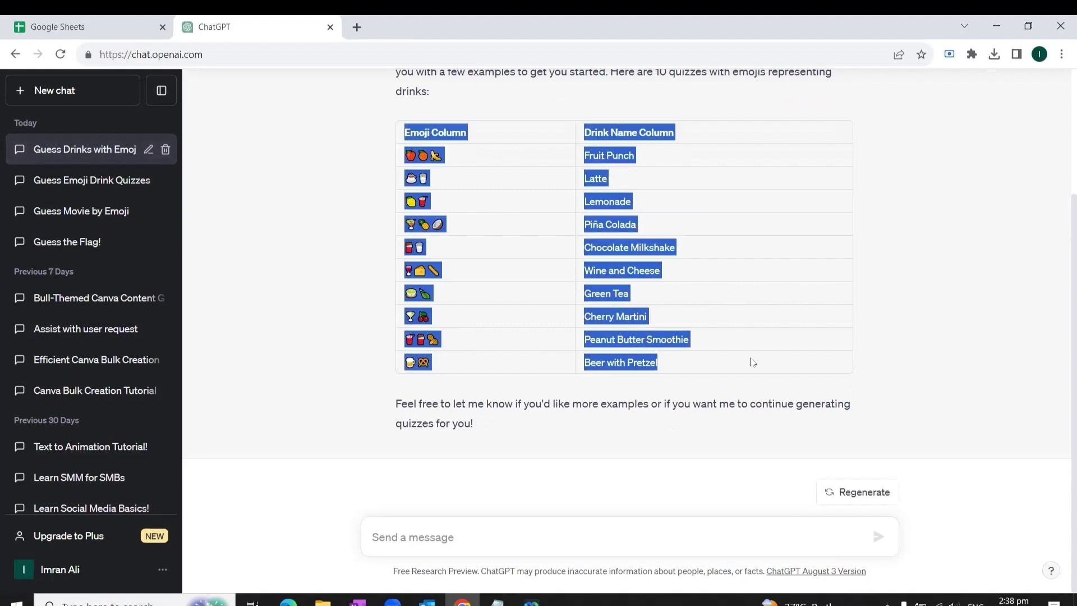
left_click(439, 529)
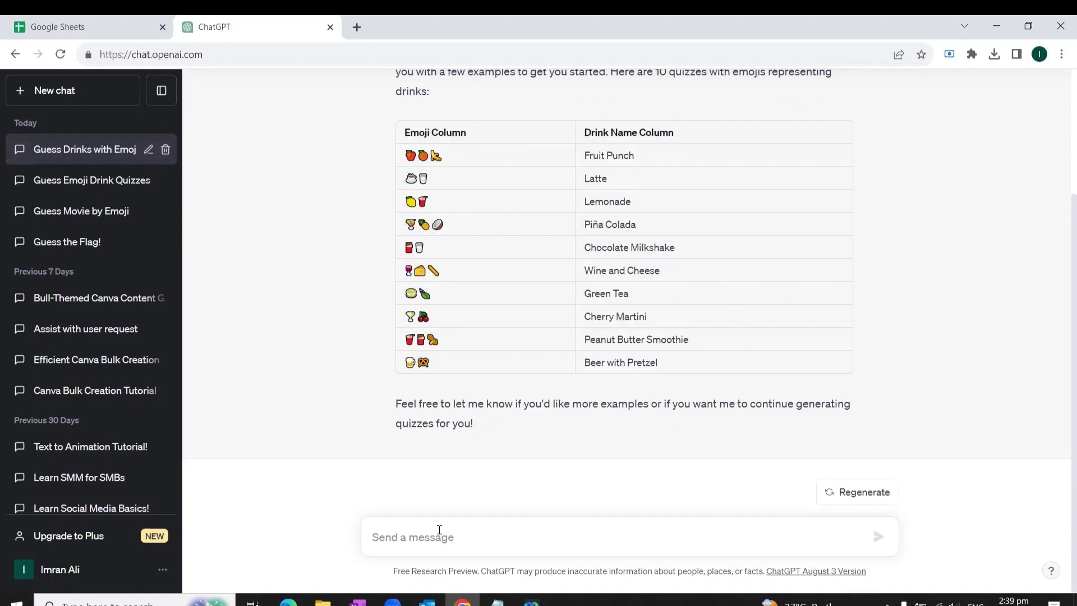
Ask ChatGPT to 'create 40 more' emoji drink quizzes
type("cressa")
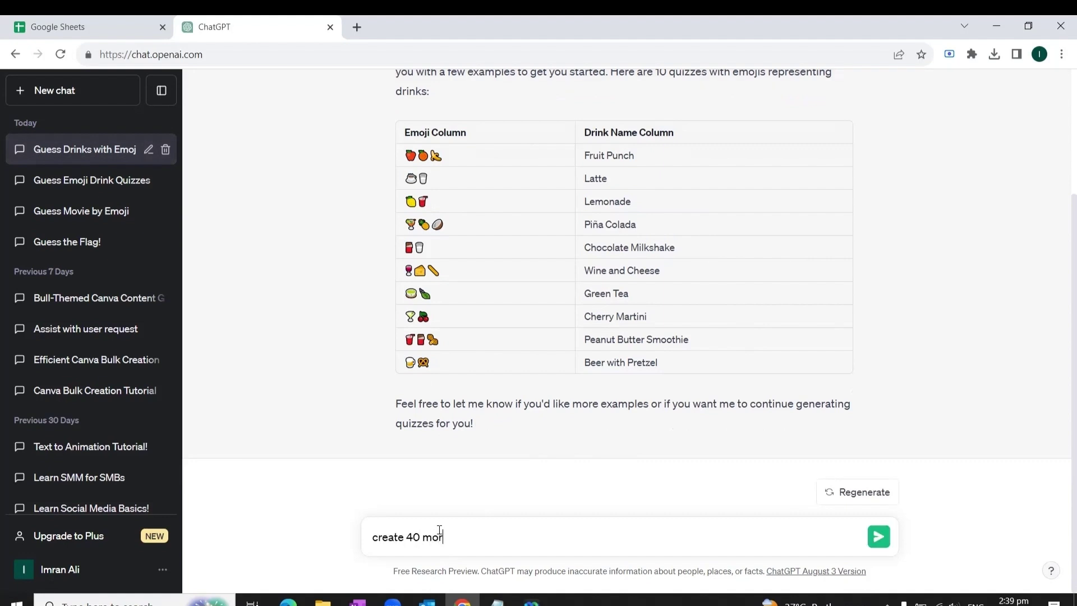
key("Return")
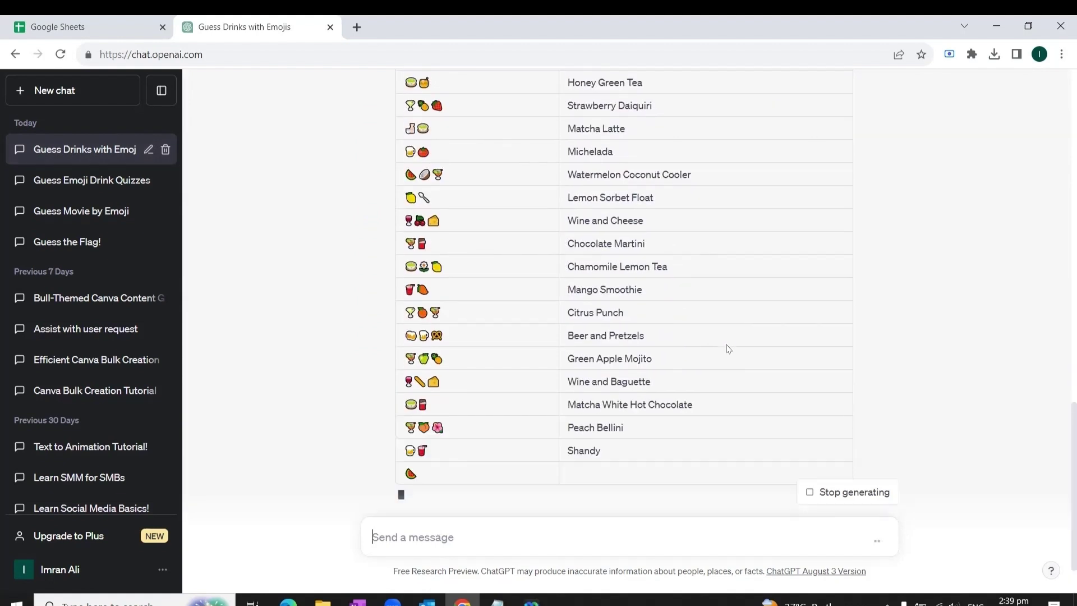
scroll(725, 348, "up", 15)
scroll(725, 349, "down", 4)
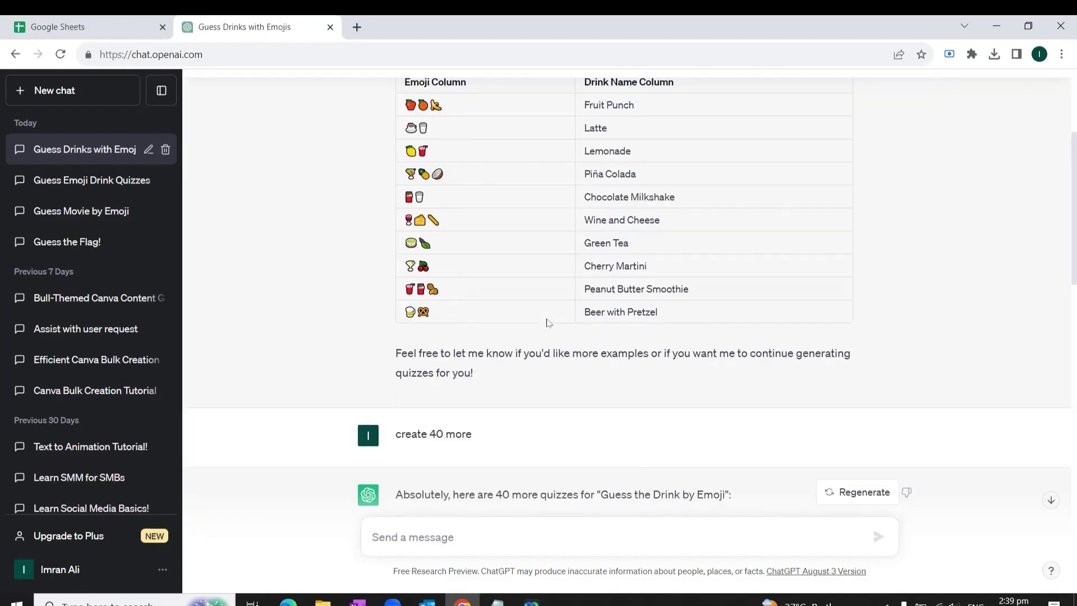
scroll(548, 323, "up", 2)
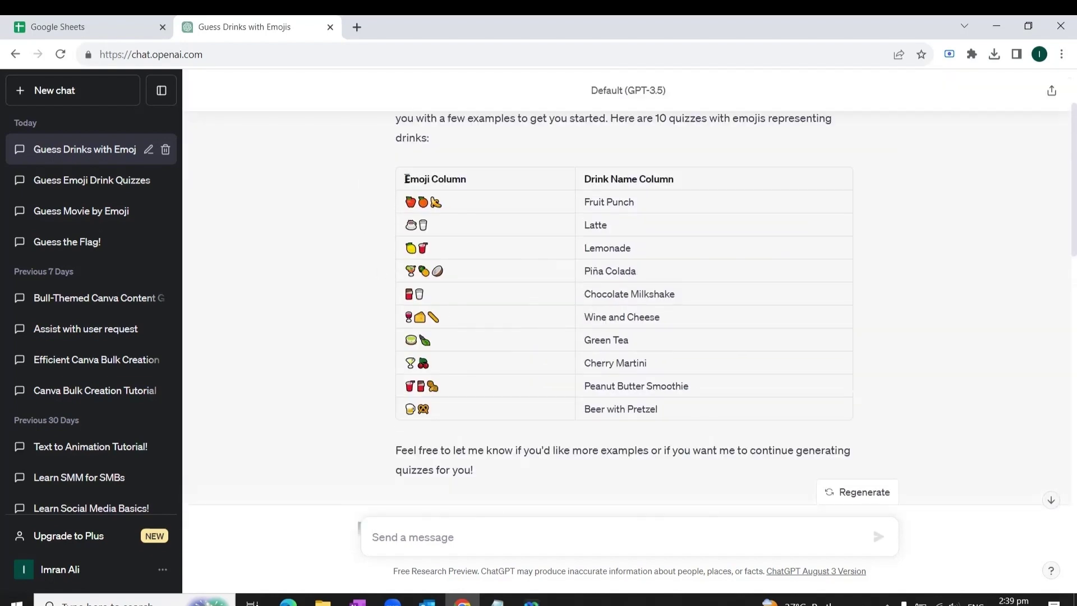
Copy the first 10-row emoji drink table
left_click_drag(689, 298, 743, 404)
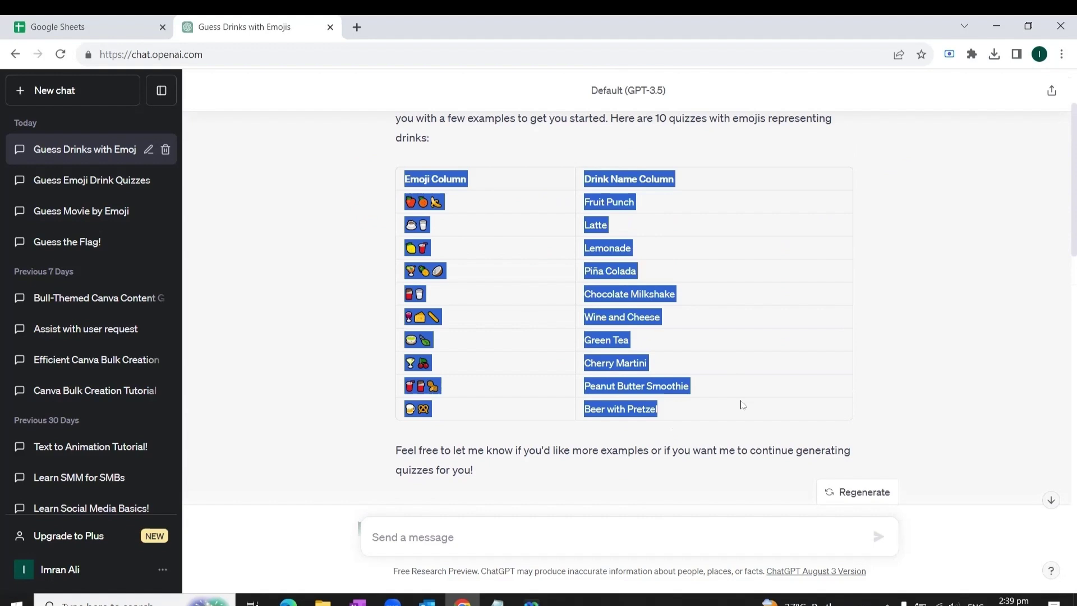
right_click(605, 298)
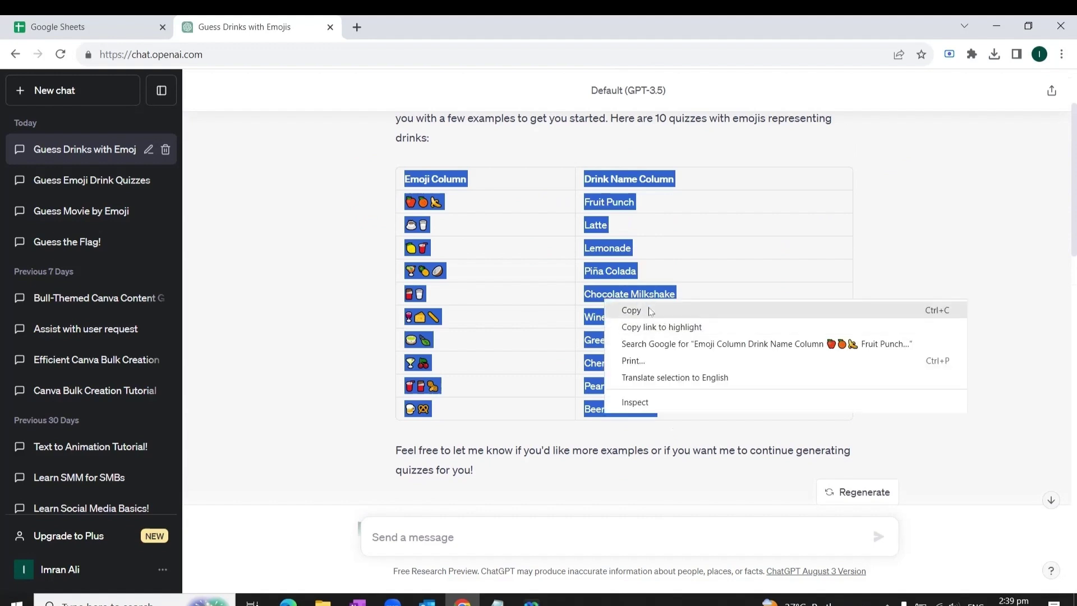
left_click(647, 309)
Create a blank Google spreadsheet and paste the 10-row drink table starting at B2
left_click(71, 28)
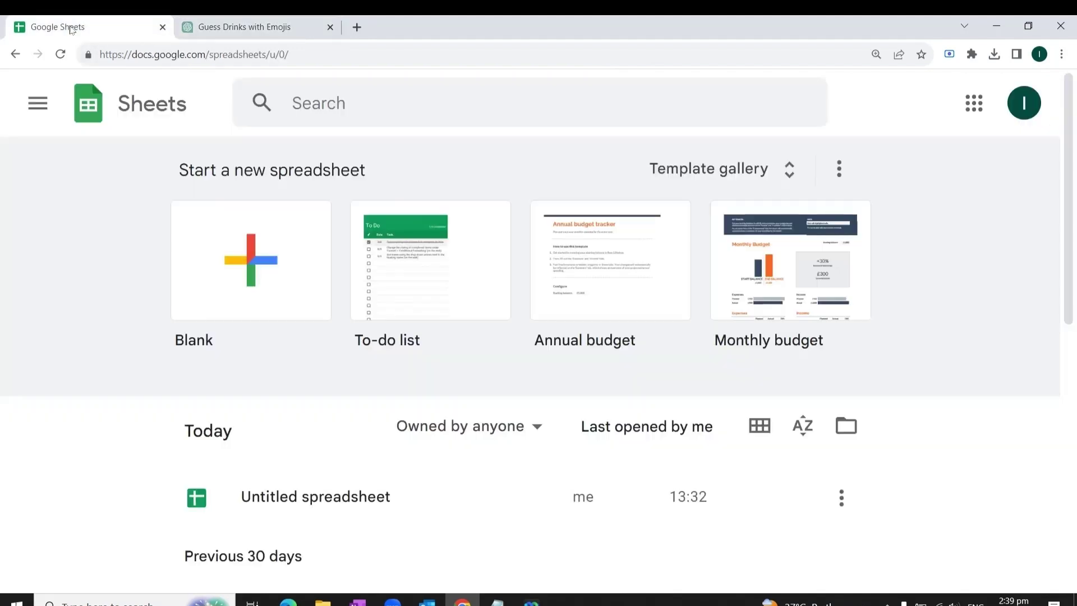
left_click(252, 255)
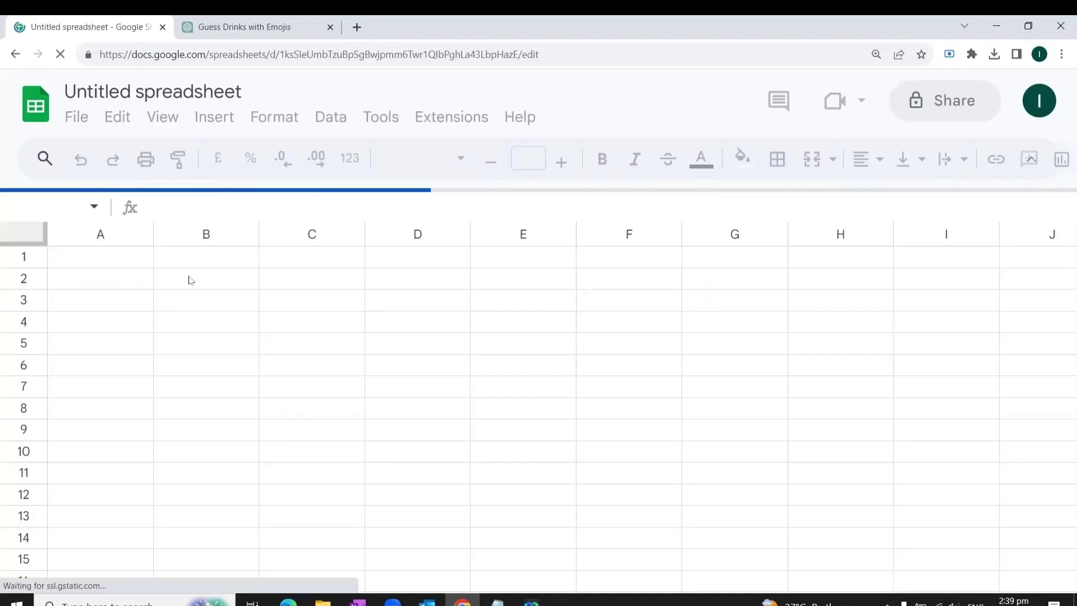
left_click(189, 280)
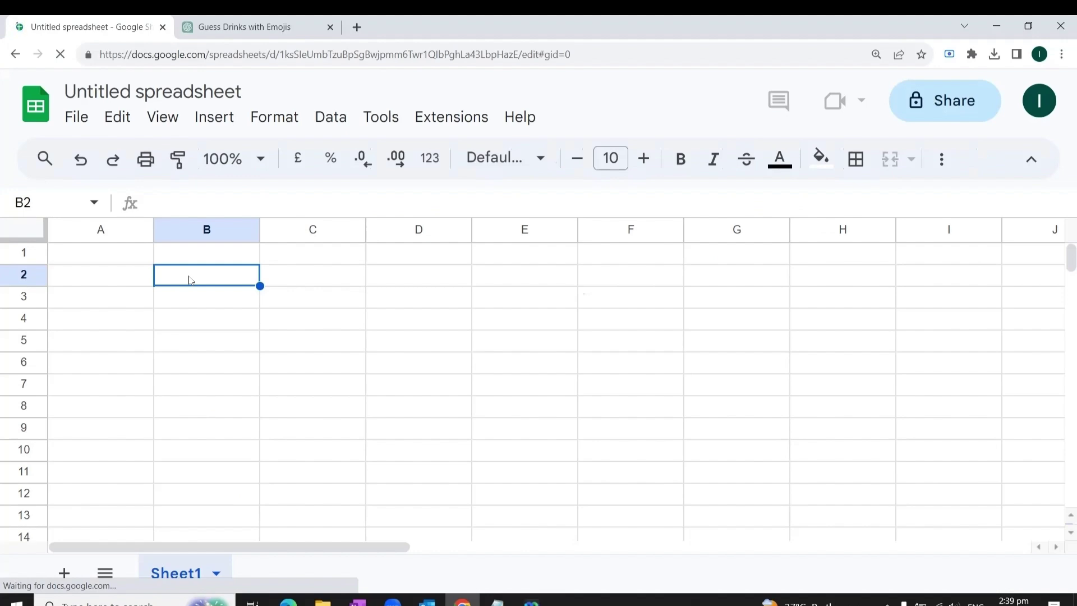
key("ctrl+v")
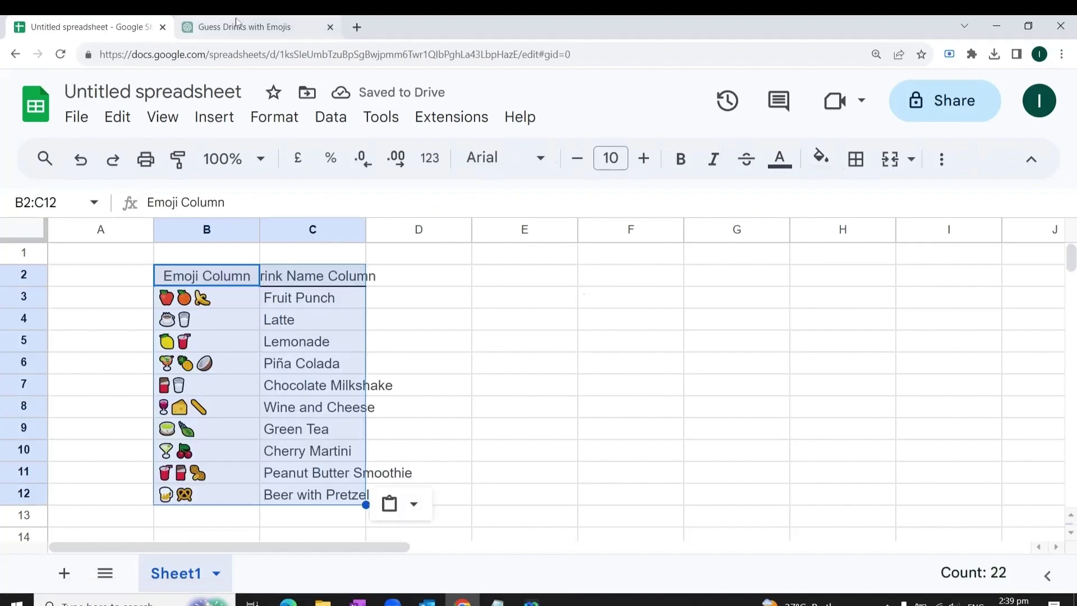
Bring over the 40 additional quiz rows from ChatGPT and paste them at B13
left_click(237, 25)
scroll(440, 325, "down", 6)
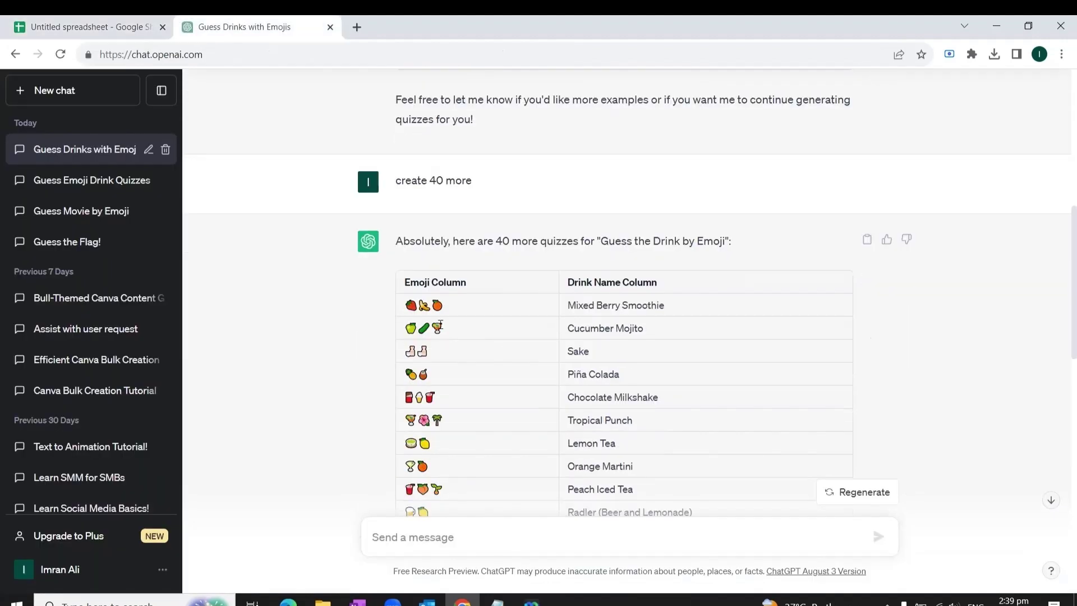
left_click_drag(405, 305, 663, 385)
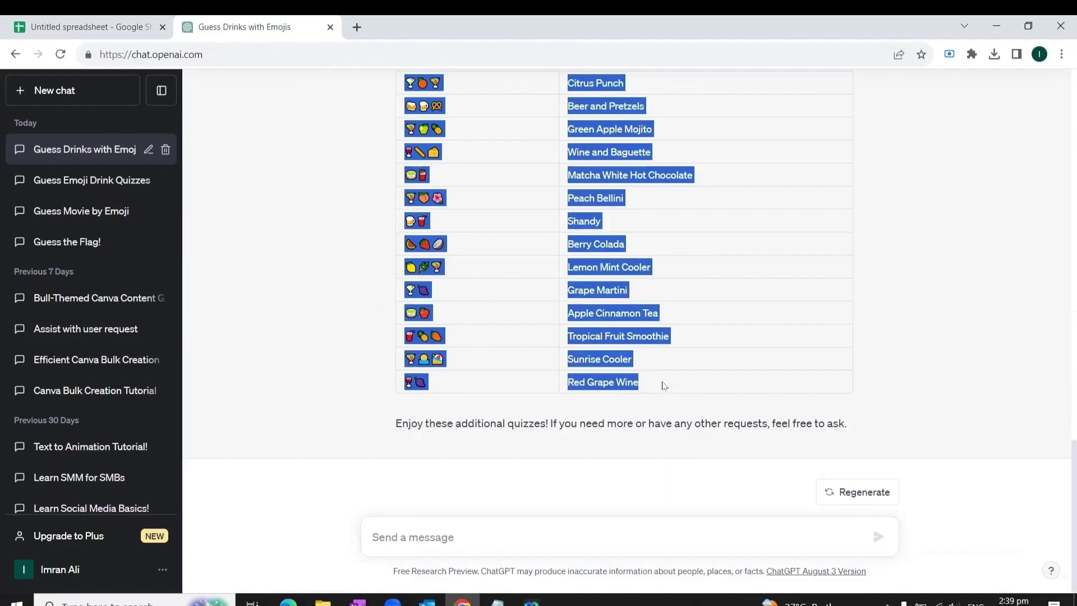
left_click(90, 28)
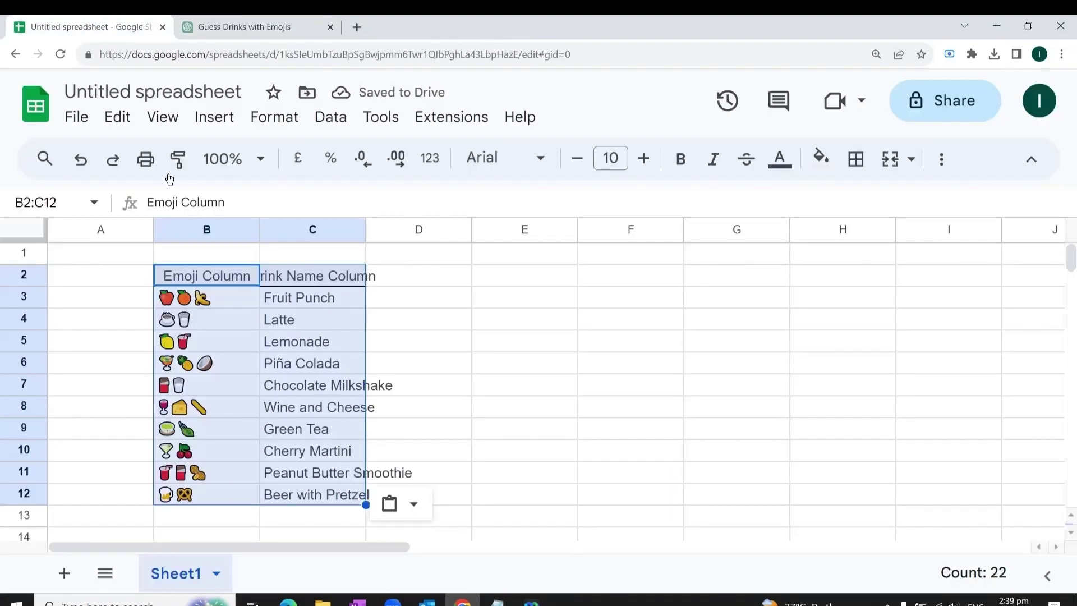
scroll(281, 444, "down", 3)
left_click(196, 385)
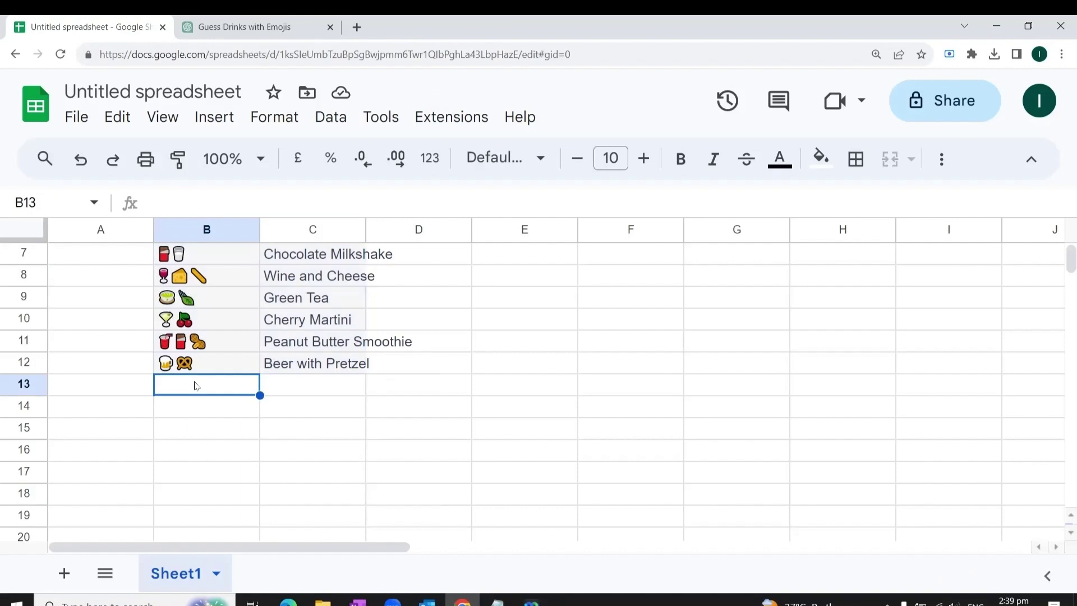
key("ctrl+v")
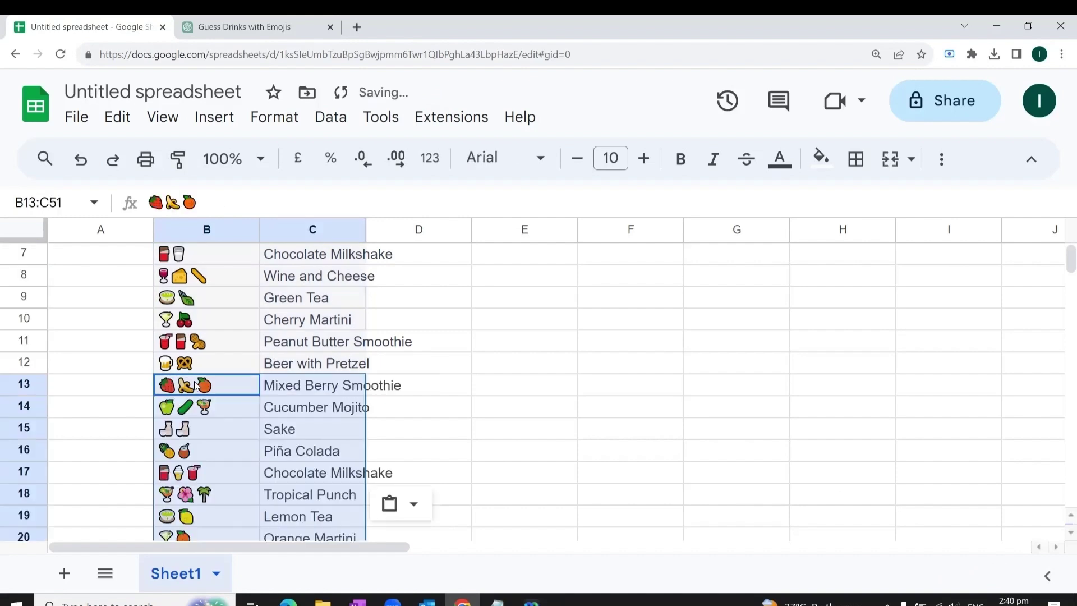
scroll(258, 437, "up", 3)
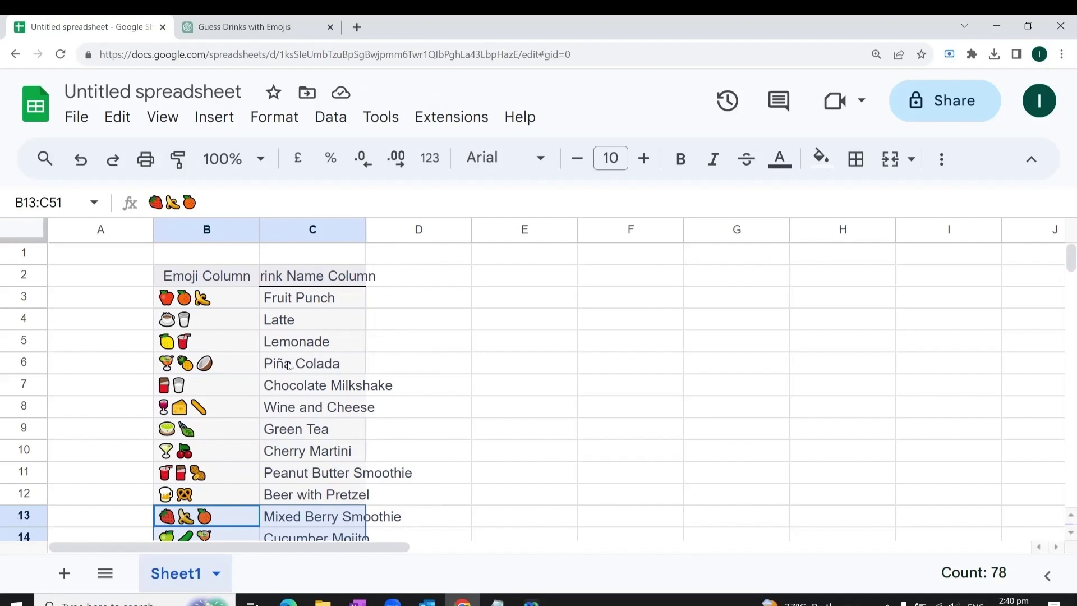
Go to canva.com and start a blank video design
left_click(356, 27)
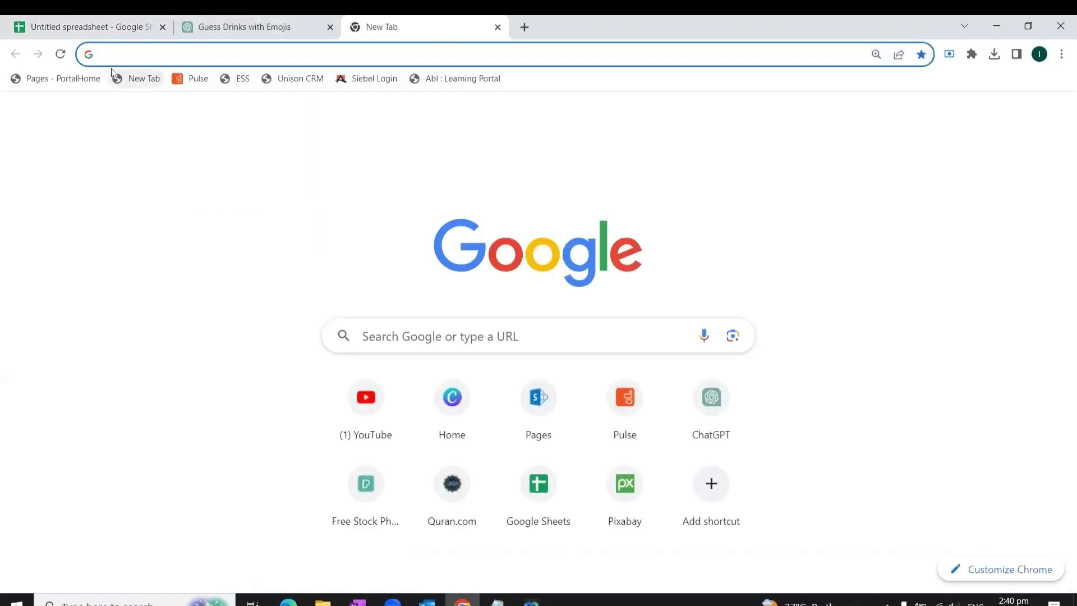
type("canva.com")
key("Return")
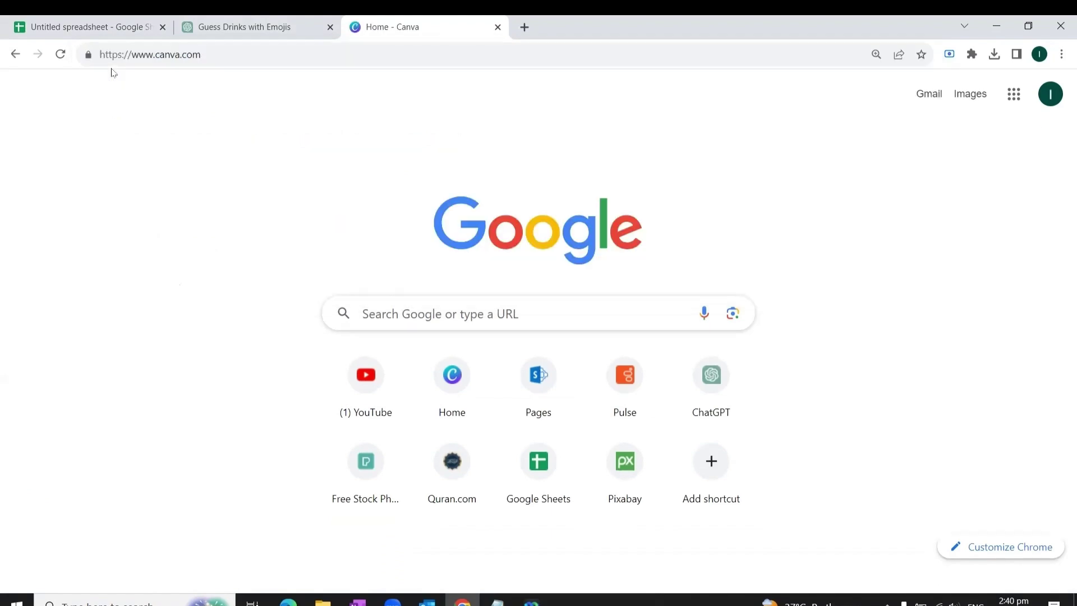
left_click(617, 447)
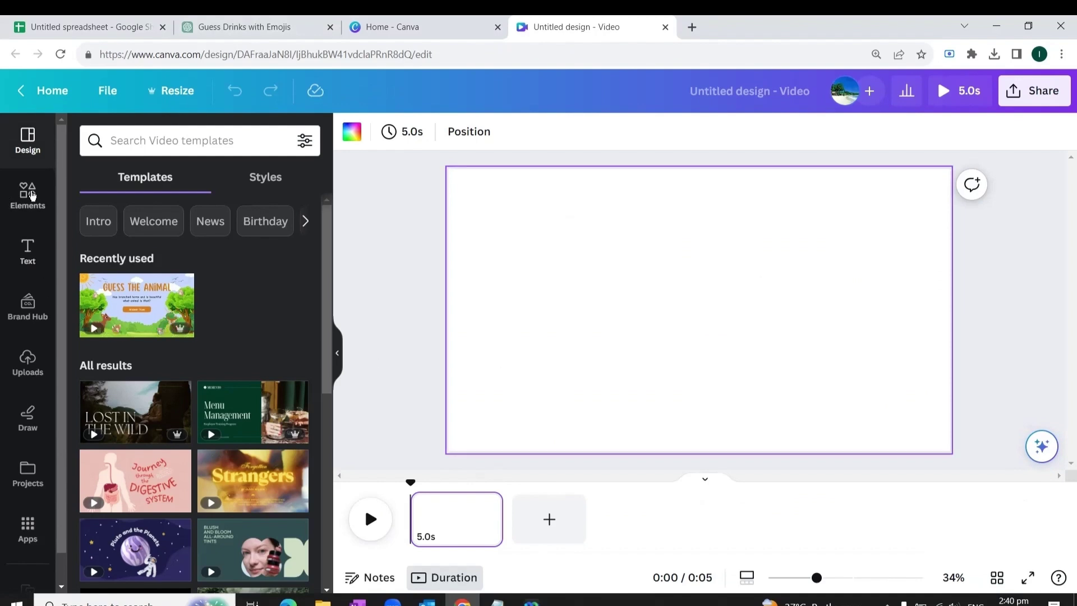
Search elements for 'background', filtered to Animated, showing only videos
left_click(29, 195)
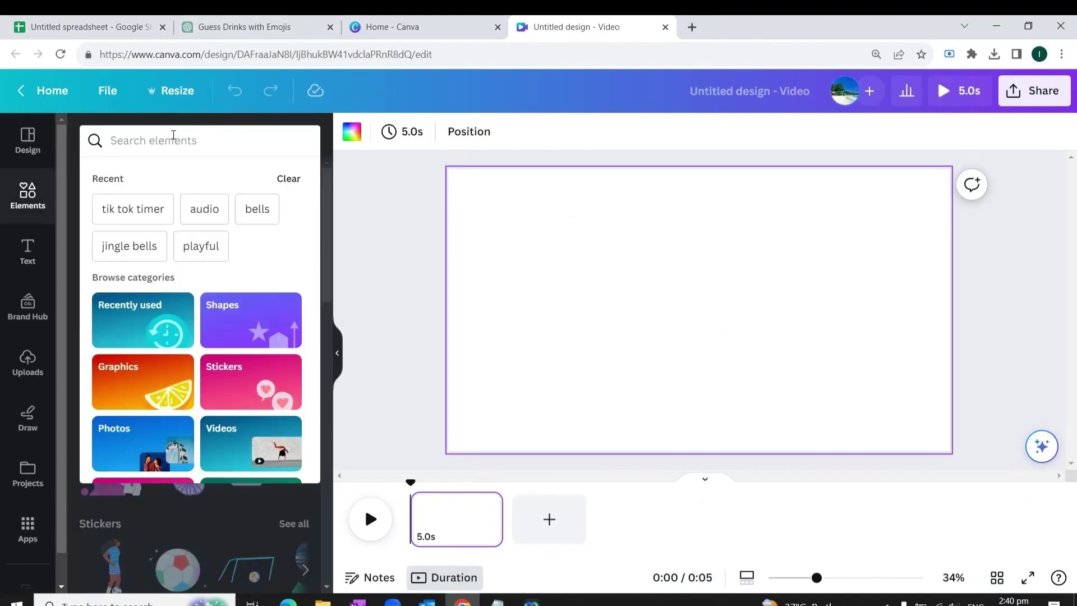
left_click(173, 137)
type("background")
key("Return")
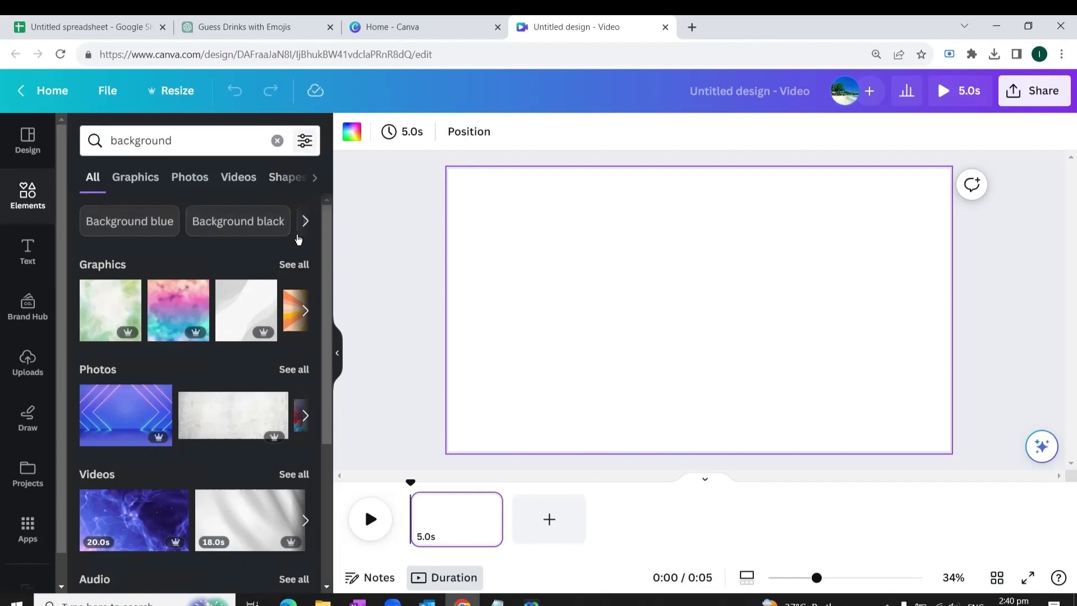
left_click(305, 143)
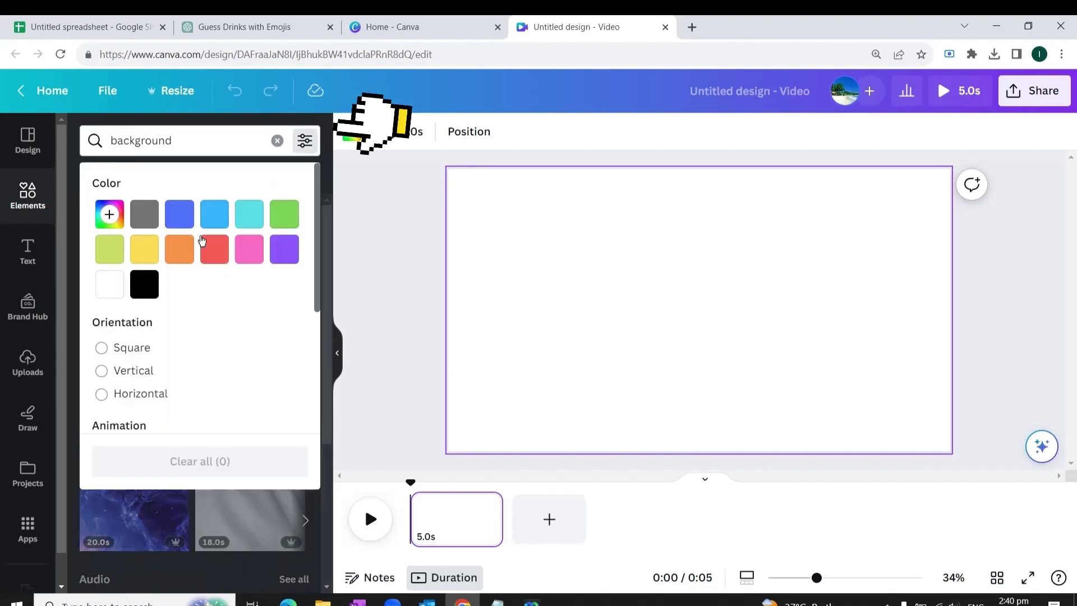
scroll(167, 310, "down", 2)
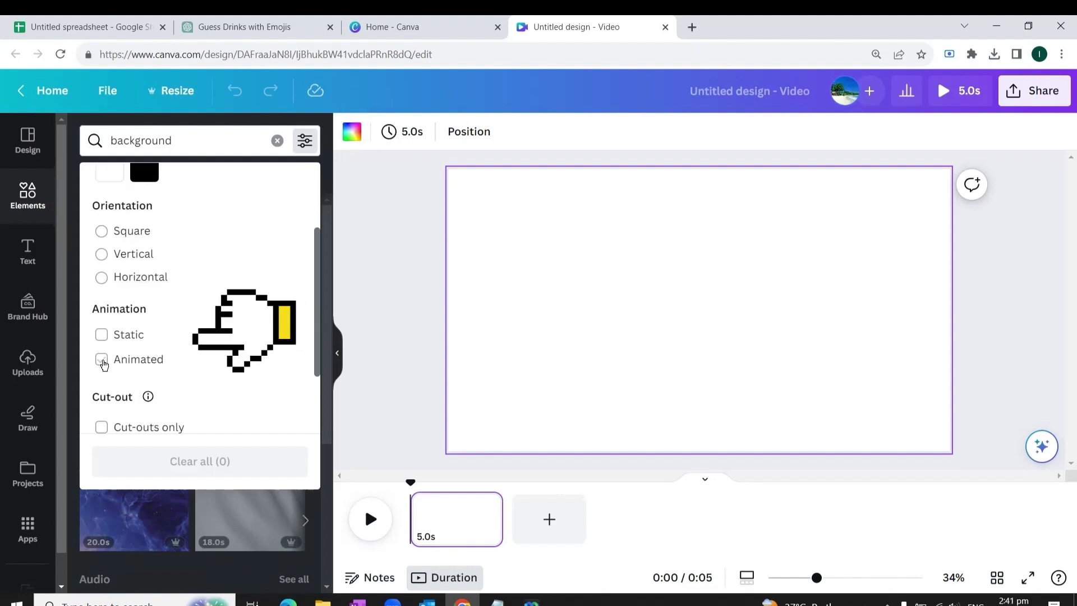
left_click(102, 360)
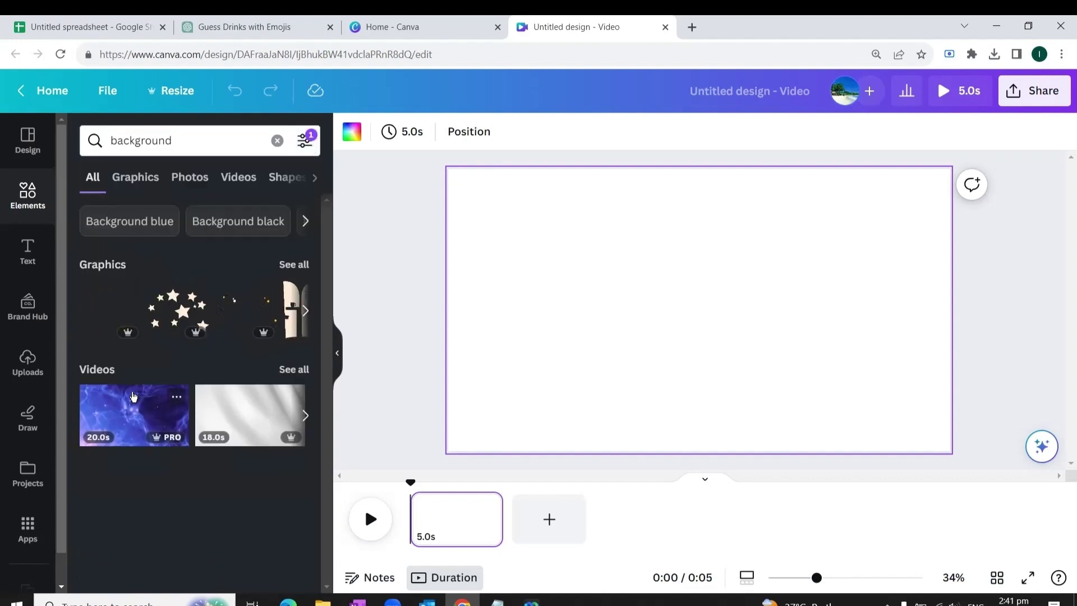
left_click(294, 369)
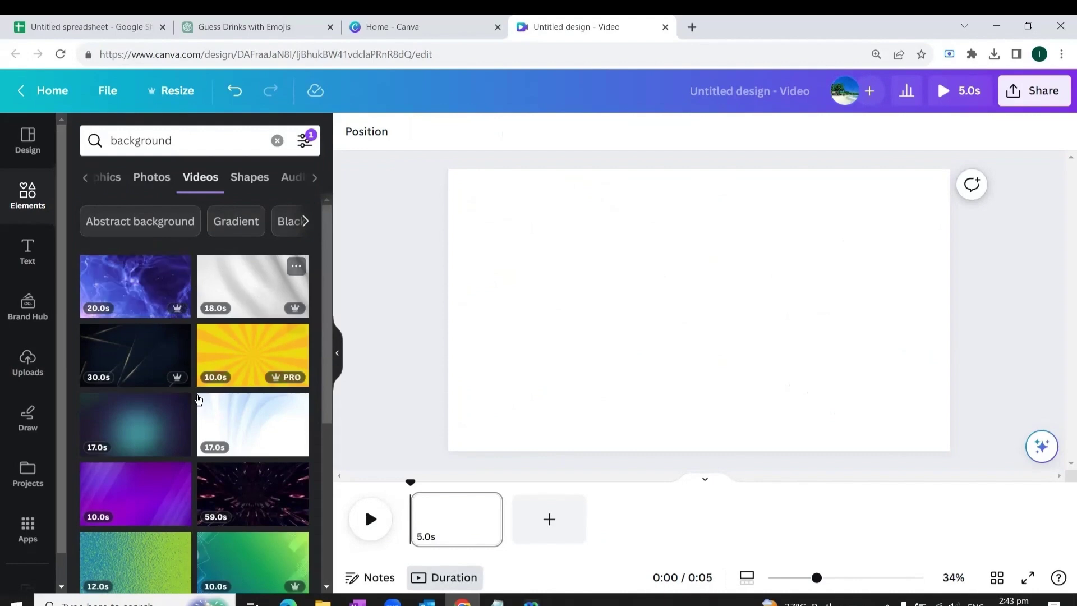
Set the yellow sunburst video as the page background and trim the clip to 10.0 seconds
left_click_drag(305, 346, 509, 221)
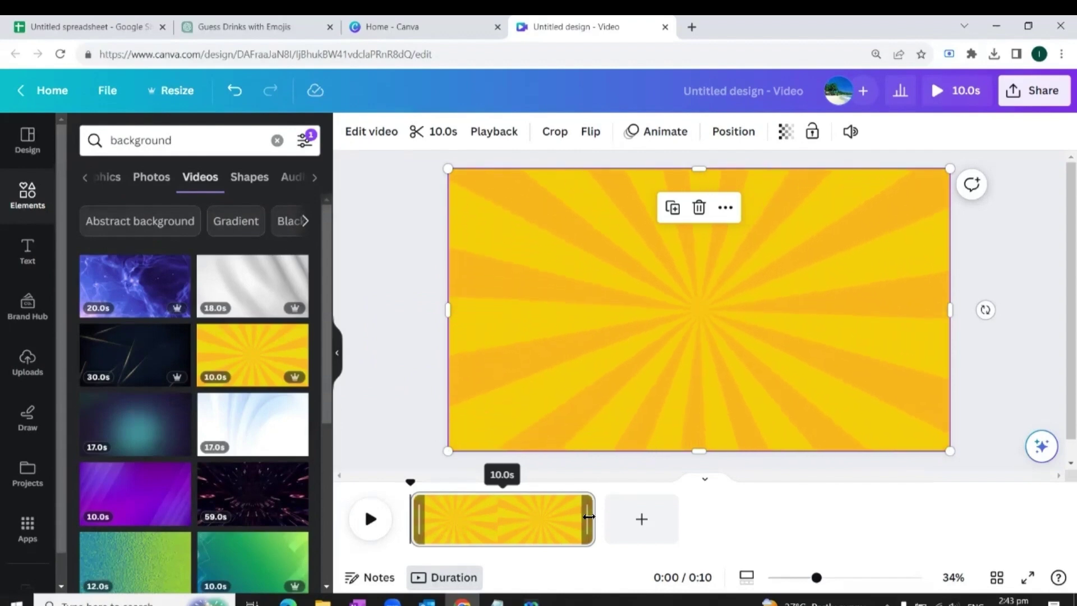
left_click(598, 517)
left_click_drag(598, 517, 582, 518)
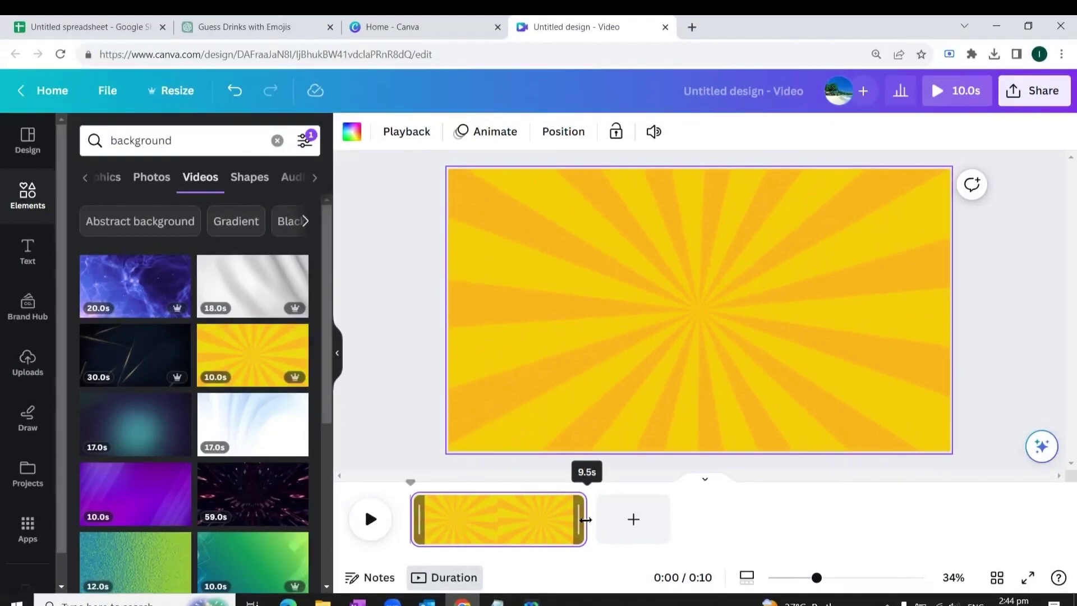
mouse_move(583, 517)
left_mouse_down()
mouse_move(569, 522)
mouse_move(594, 521)
left_mouse_up()
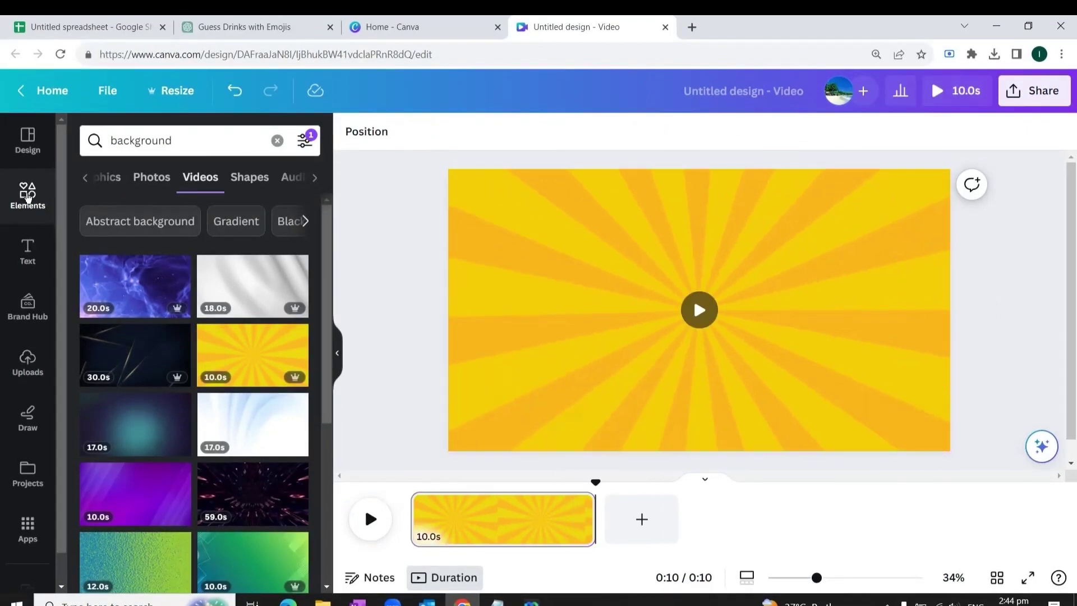
Add an 'Add a heading' text box and move it to the page's upper left
left_click(28, 247)
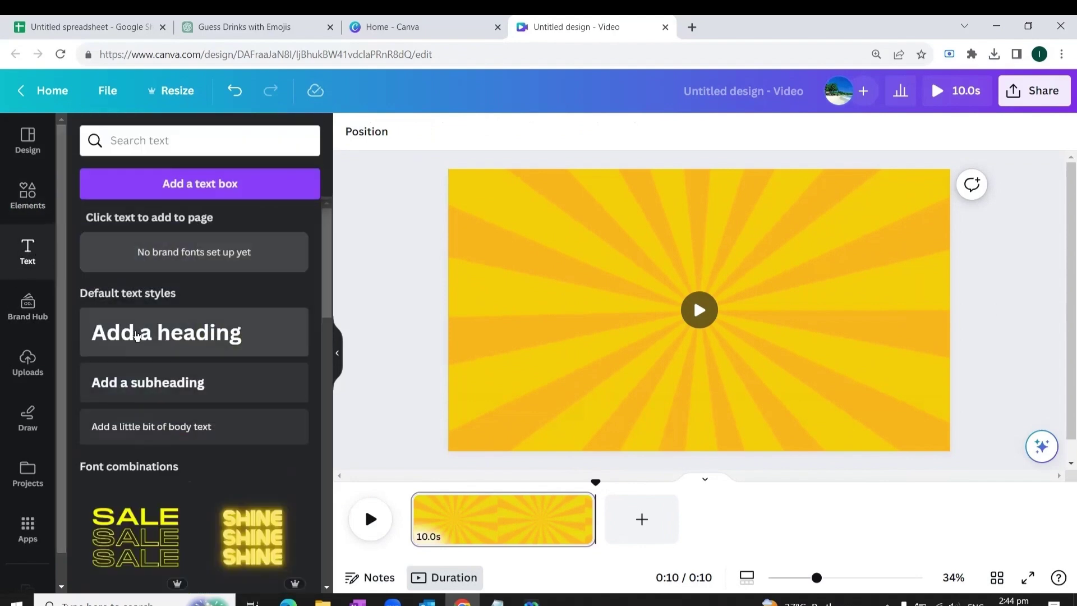
left_click(136, 335)
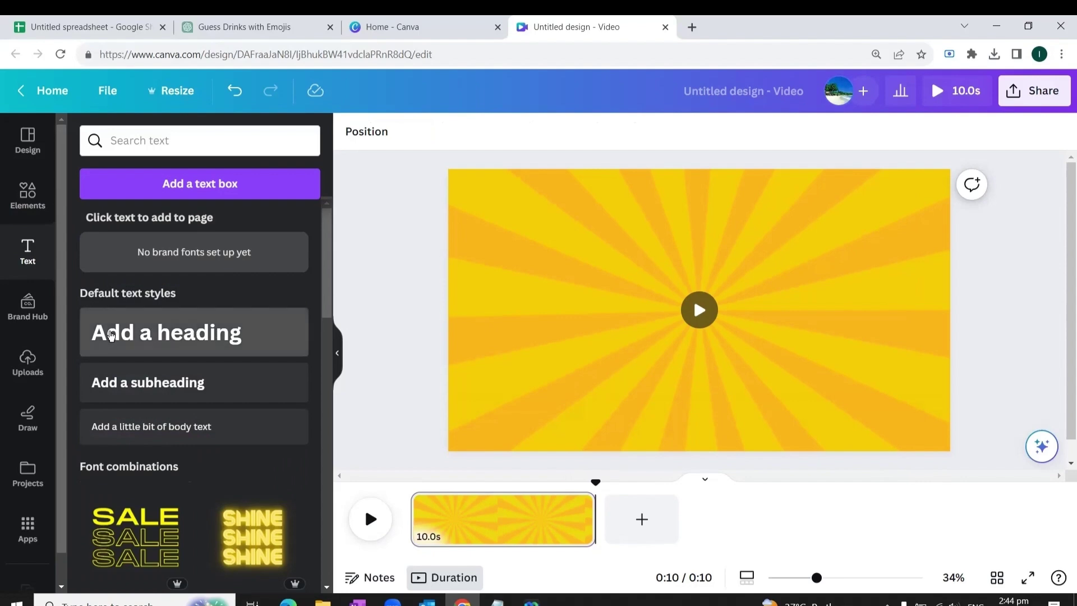
left_click_drag(712, 364, 626, 279)
Replace the heading text with Fruit Punch's emojis copied from B3 and enlarge them
left_click(84, 27)
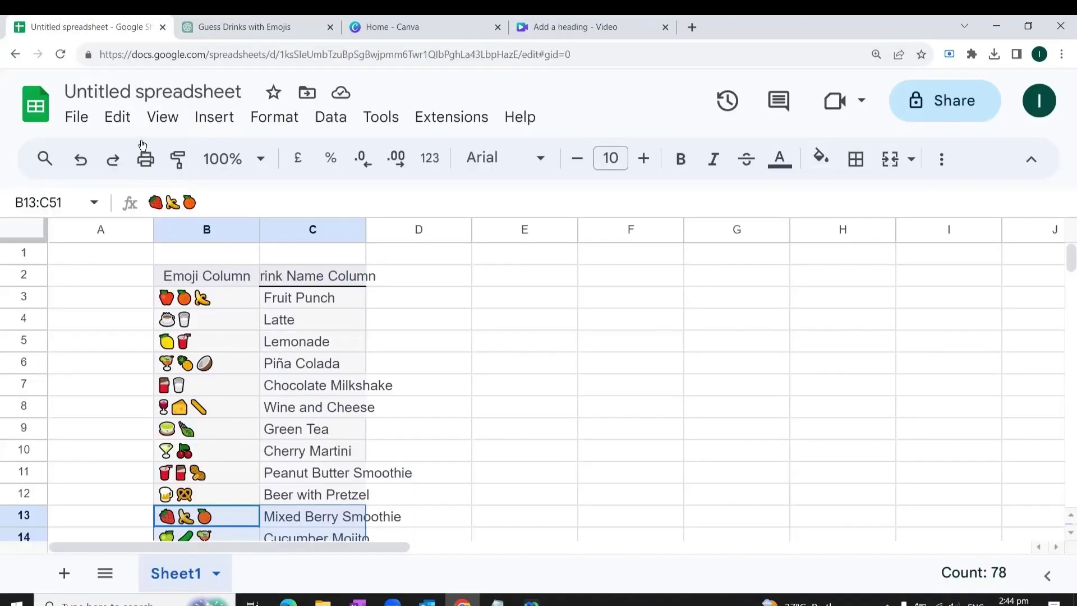
left_click(187, 302)
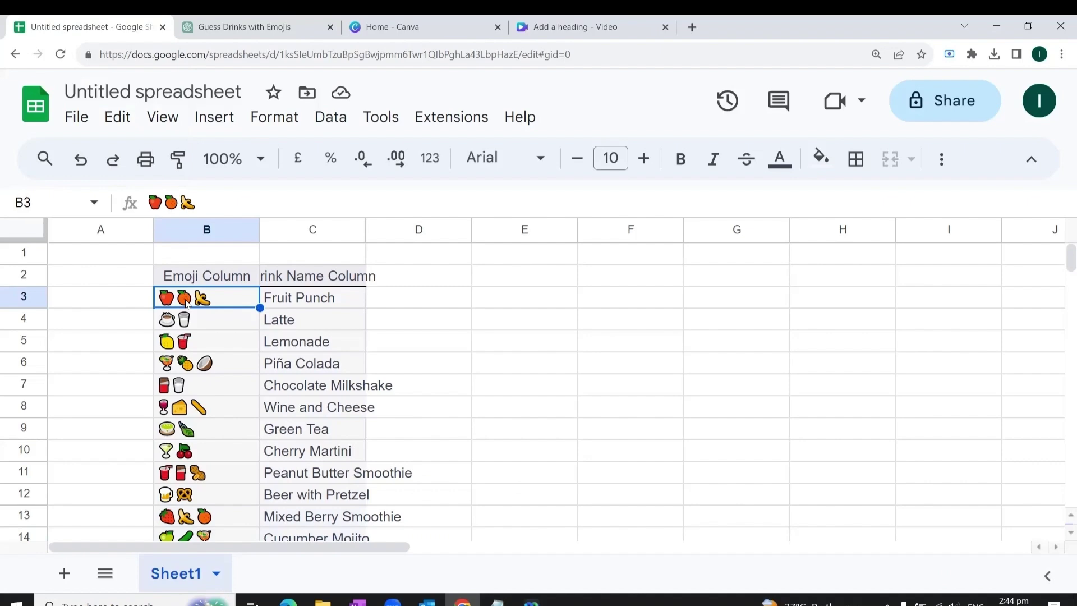
right_click(188, 300)
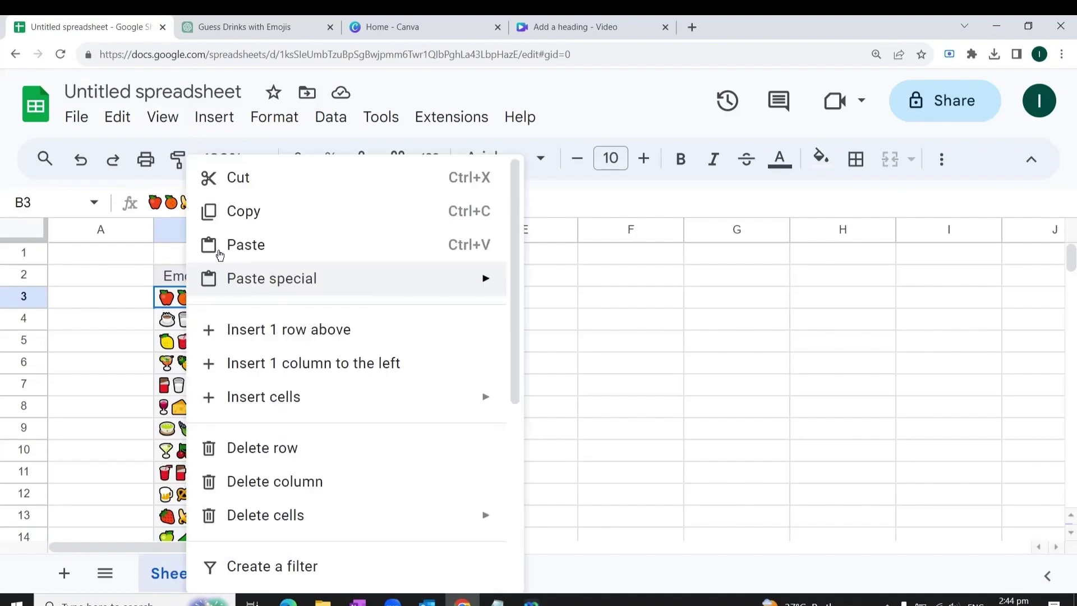
key("ctrl+shift+Tab")
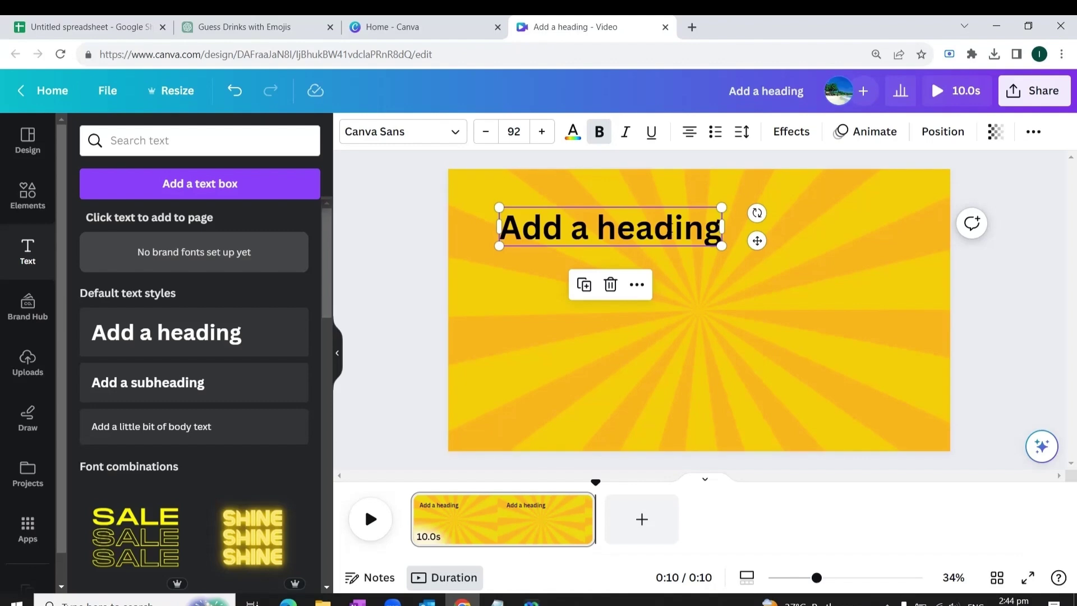
left_click_drag(720, 231, 497, 231)
type("🍎🍊🍌")
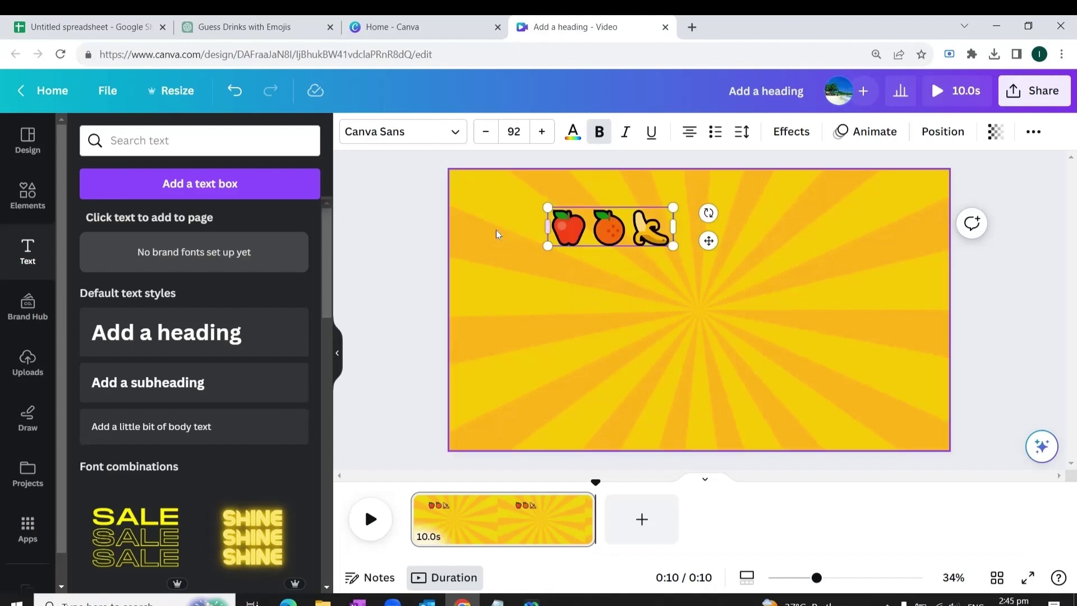
left_click_drag(673, 245, 742, 267)
left_click_drag(547, 267, 490, 280)
left_click(854, 327)
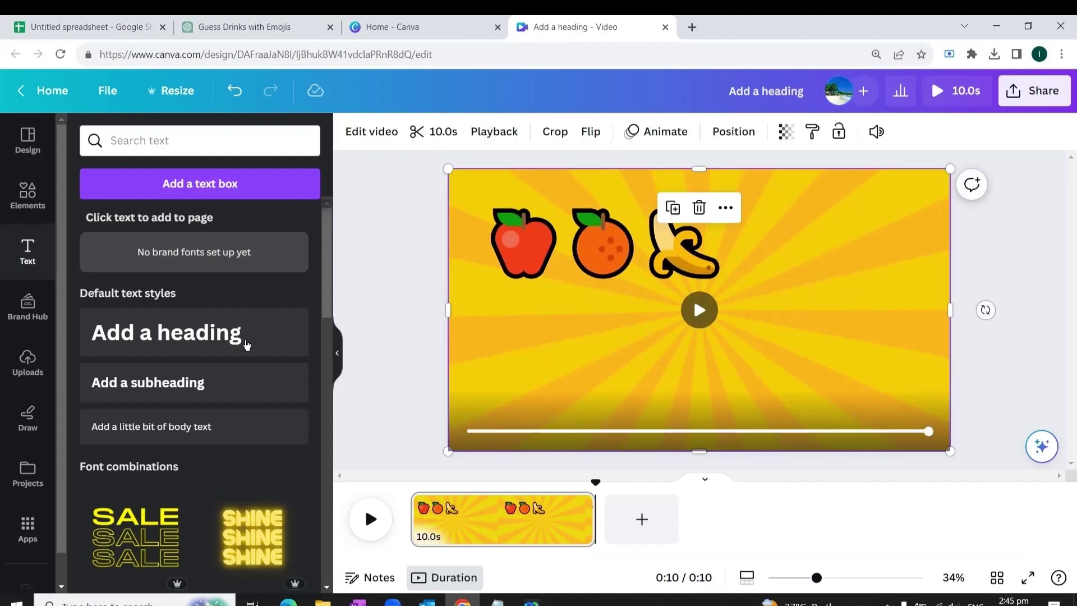
Add a second heading text box below the emoji row
left_click(159, 335)
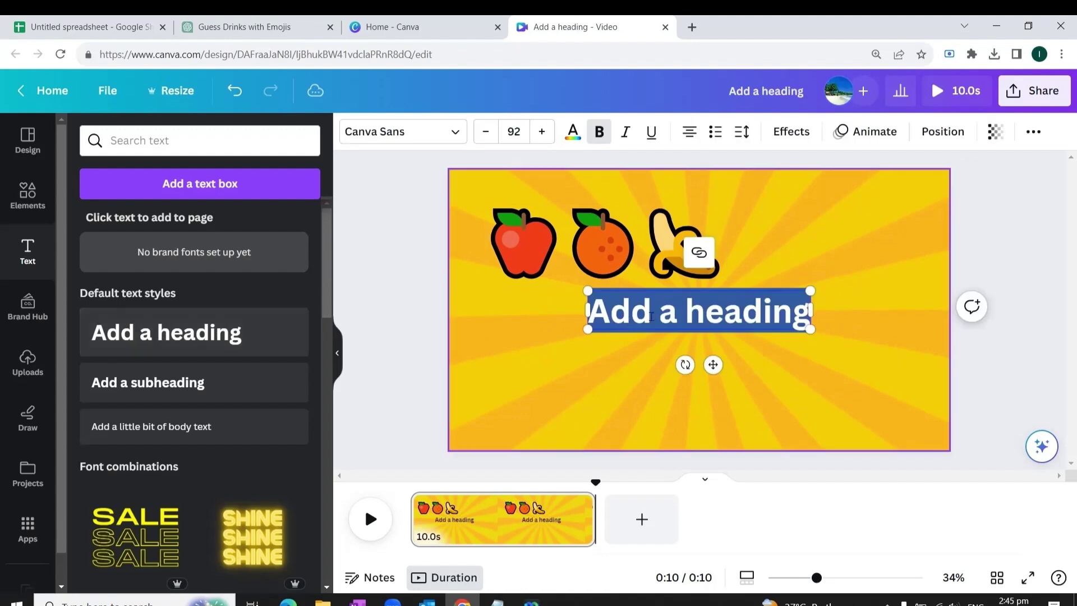
left_click_drag(713, 364, 620, 405)
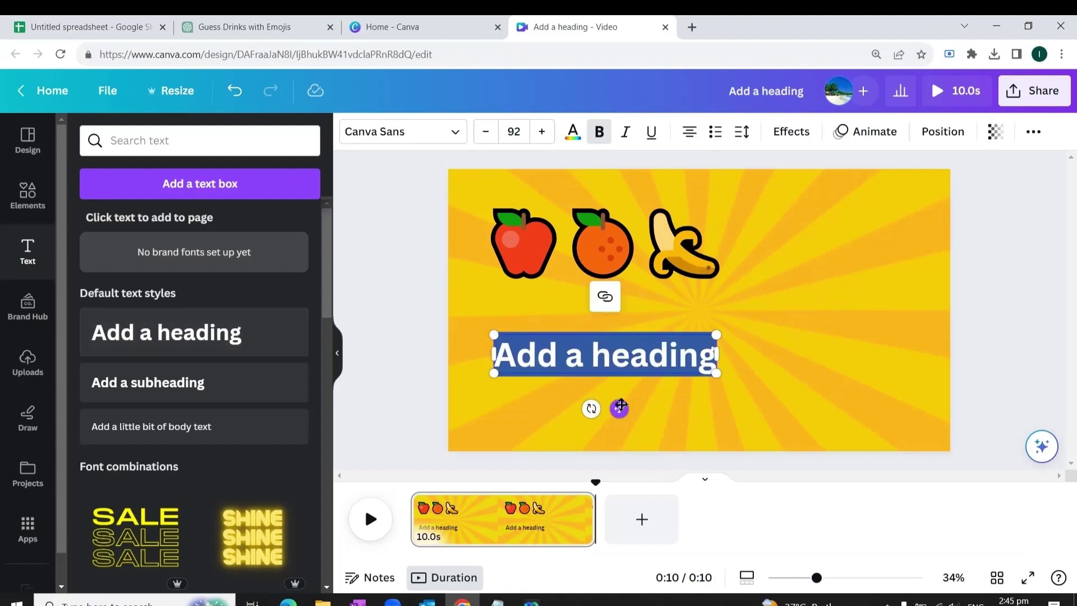
left_click(85, 26)
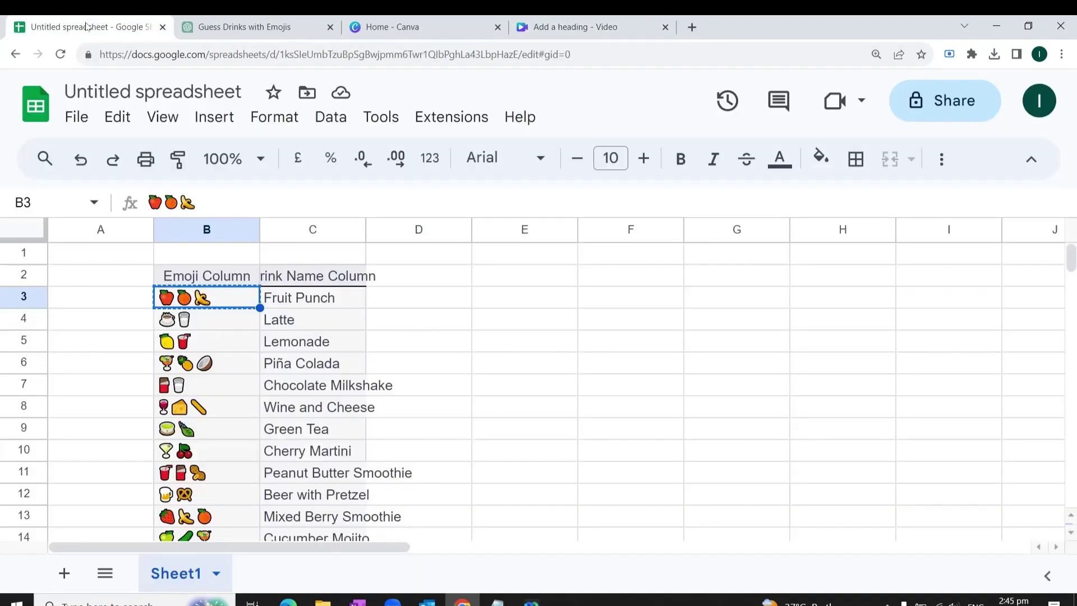
Make the second heading read 'Fruit Punch' from C3 in Libre Baskerville, three sizes larger
left_click(302, 301)
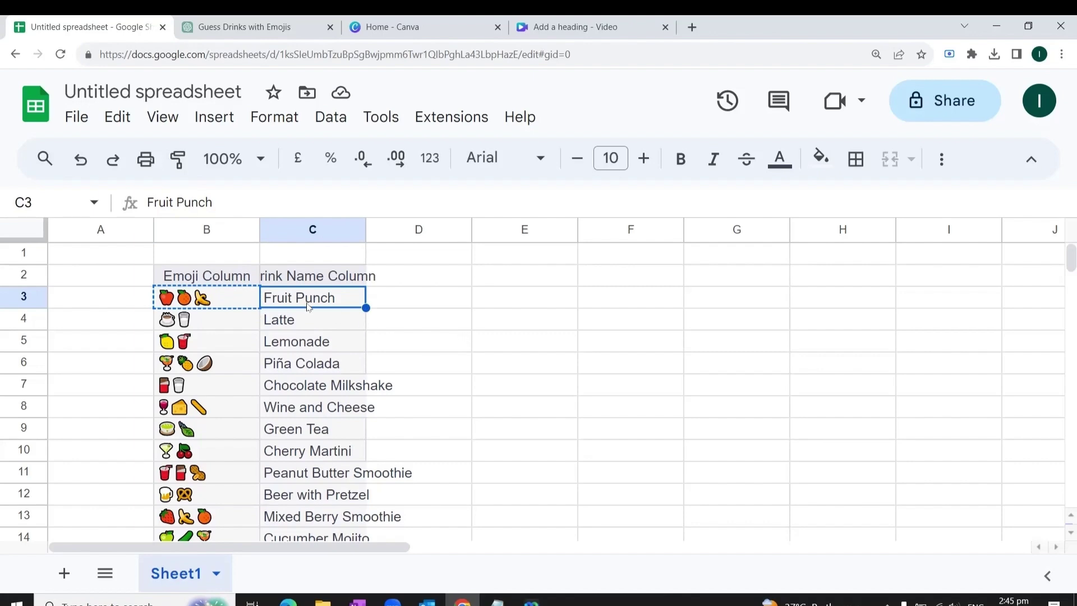
left_click(583, 26)
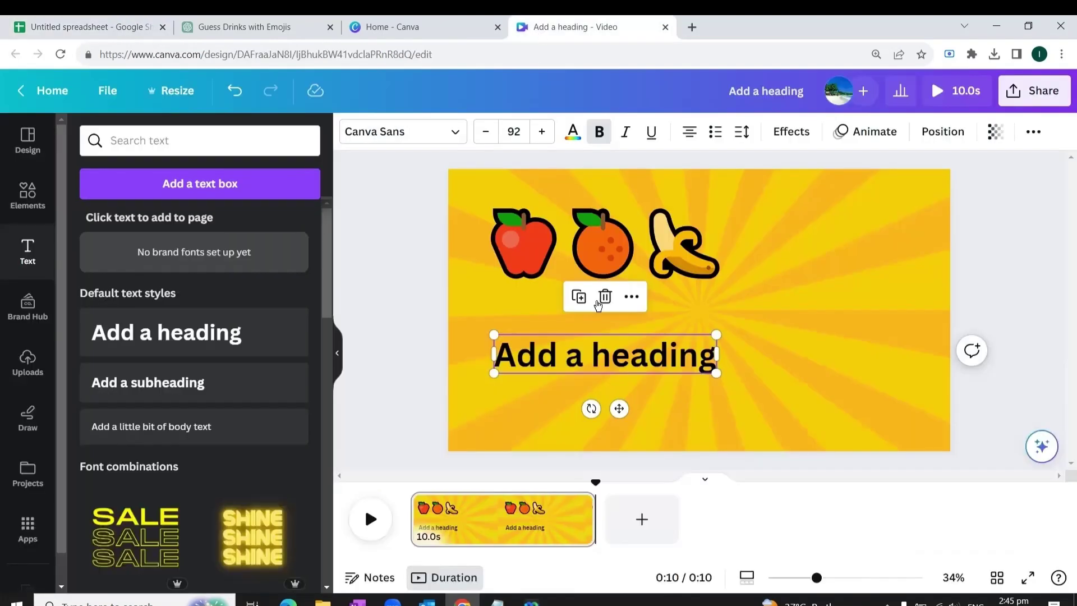
triple_click(680, 350)
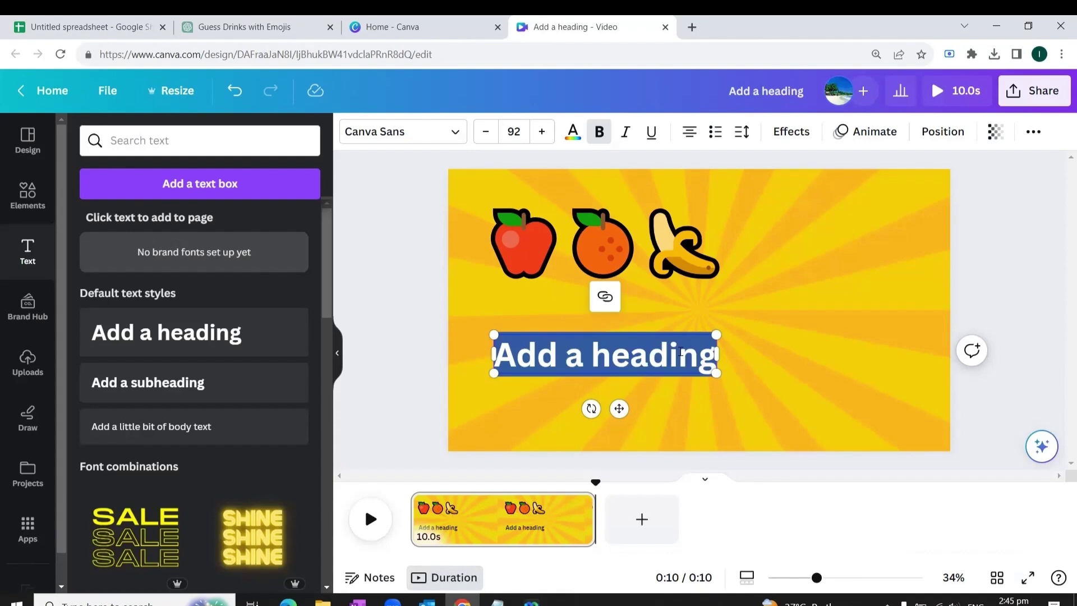
type("Fruit Punch")
left_click(403, 131)
left_click(159, 433)
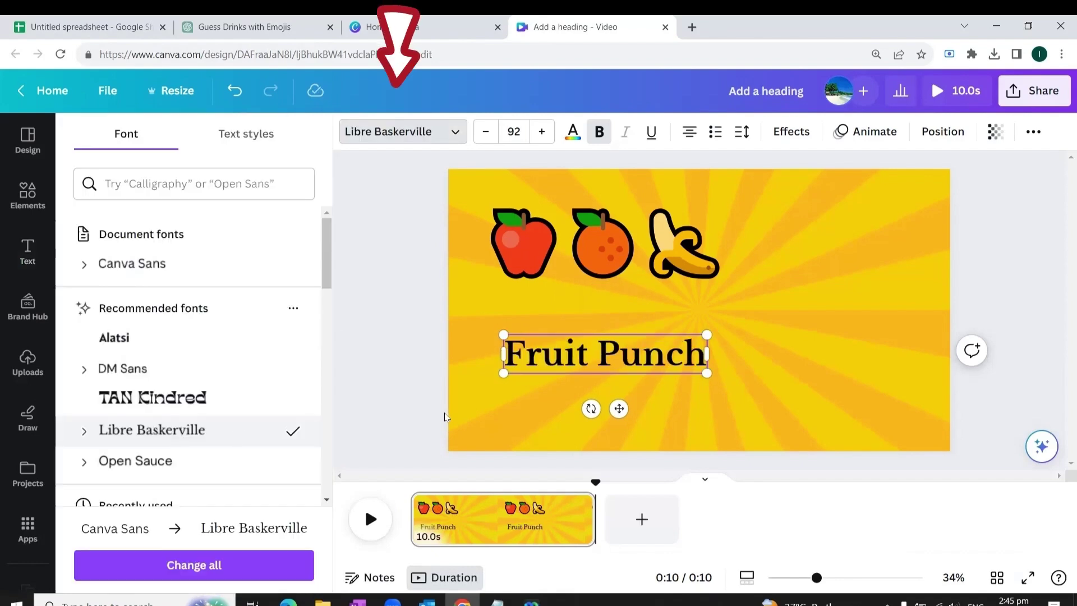
left_click(546, 133)
left_click(542, 132)
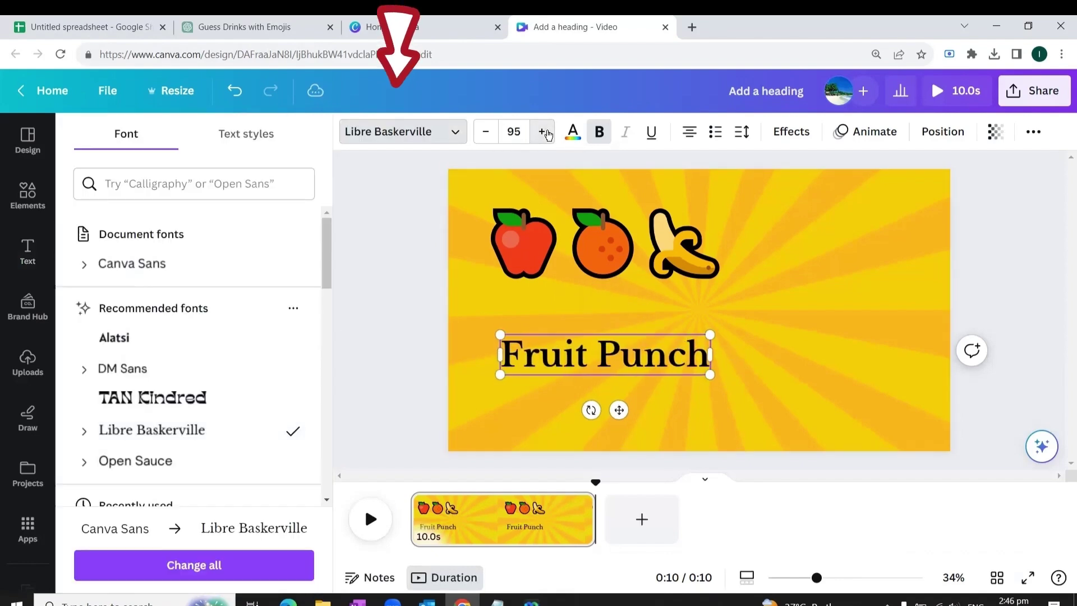
left_click(541, 132)
left_click(602, 244)
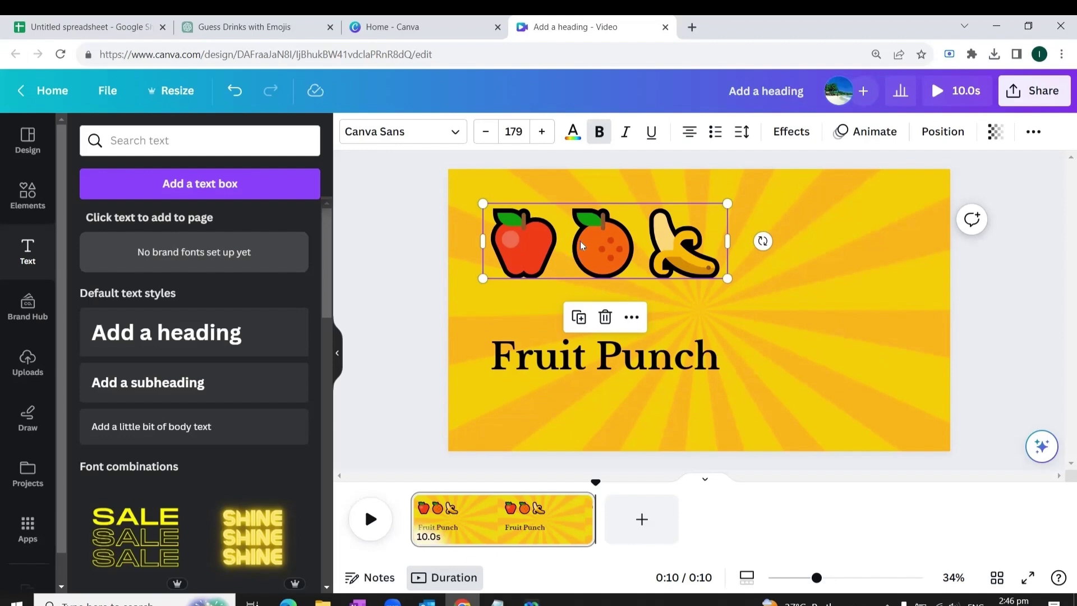
Animate the emoji row with Baseline and the 'Fruit Punch' heading with Stomp
left_click(864, 133)
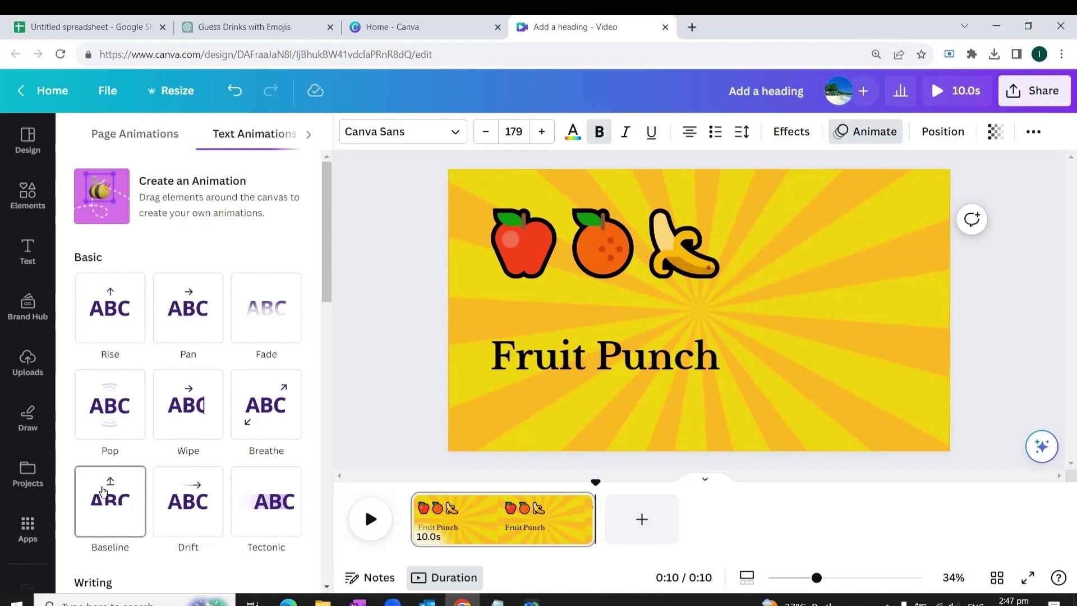
left_click(117, 485)
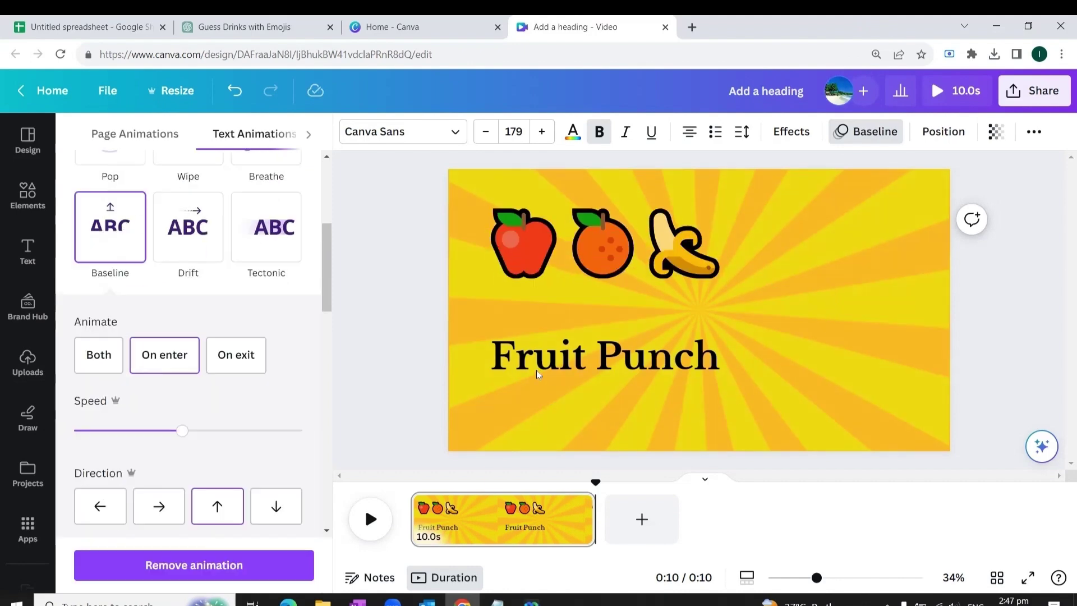
left_click(552, 361)
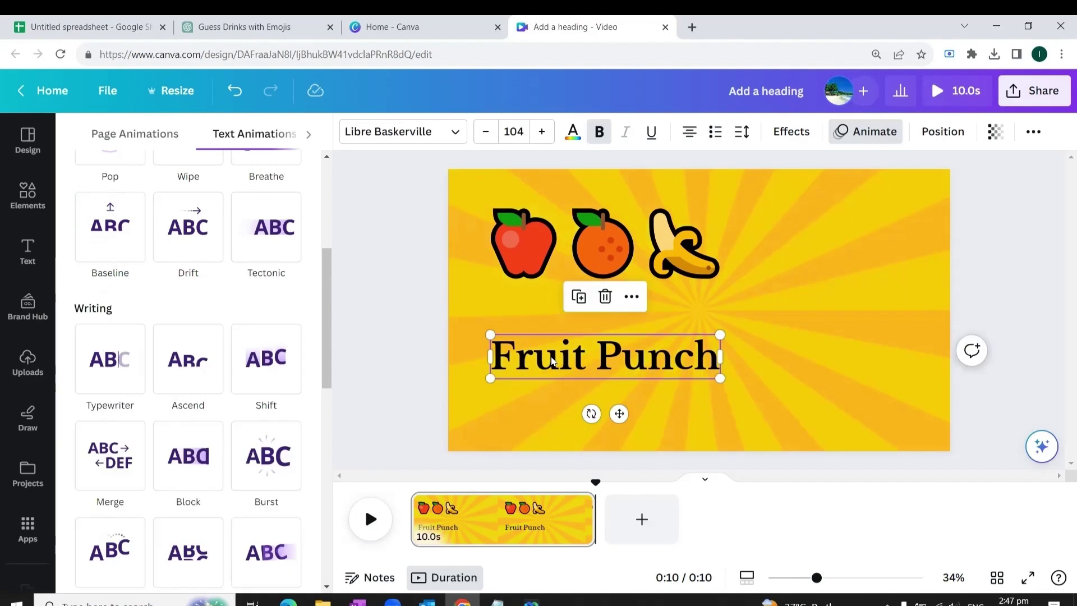
left_click(191, 363)
scroll(190, 364, "down", 8)
left_click(97, 415)
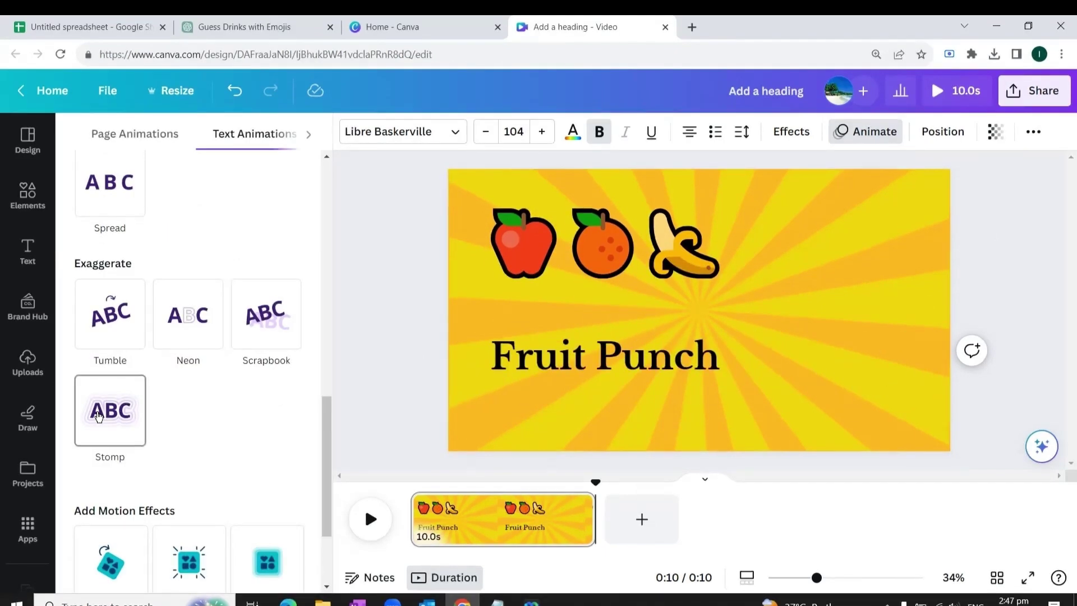
left_click(97, 415)
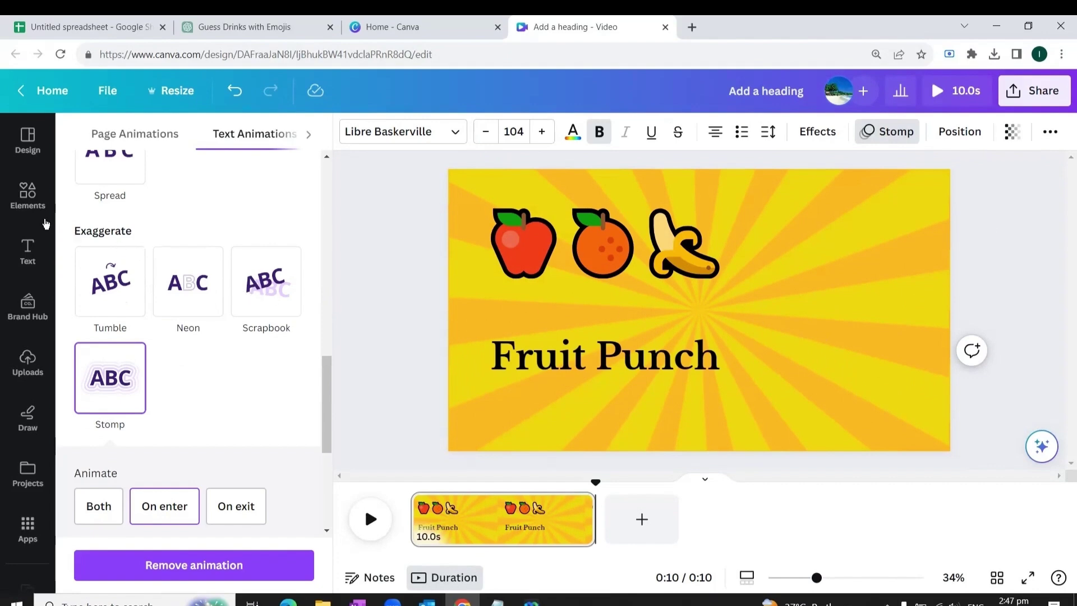
left_click(31, 197)
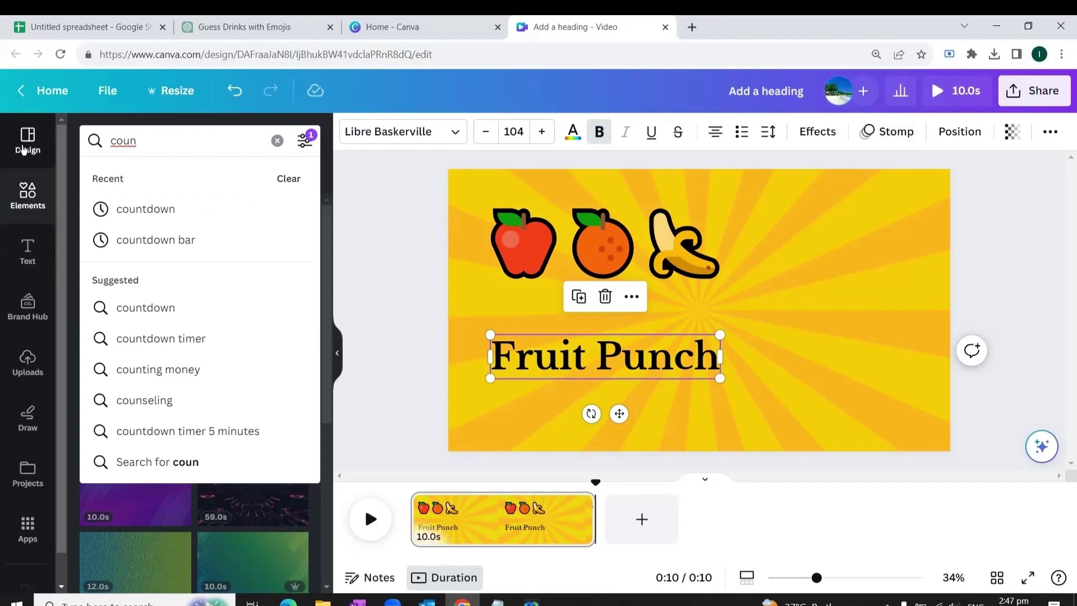
Place the 9 countdown video from elements beside the emojis and crop its left and right sides
left_click(152, 209)
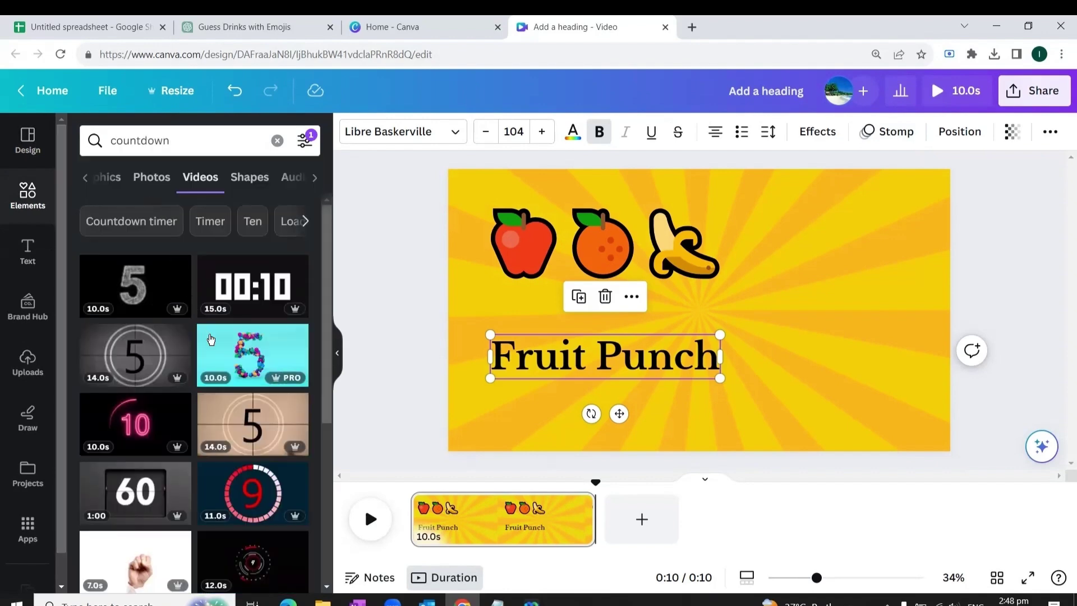
scroll(213, 337, "down", 5)
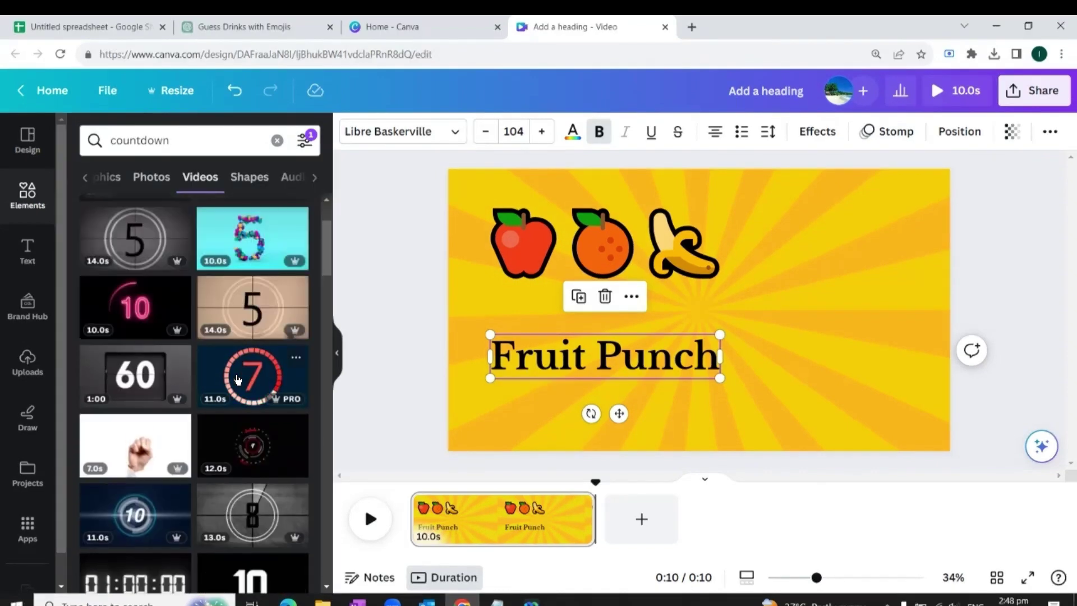
scroll(237, 379, "down", 6)
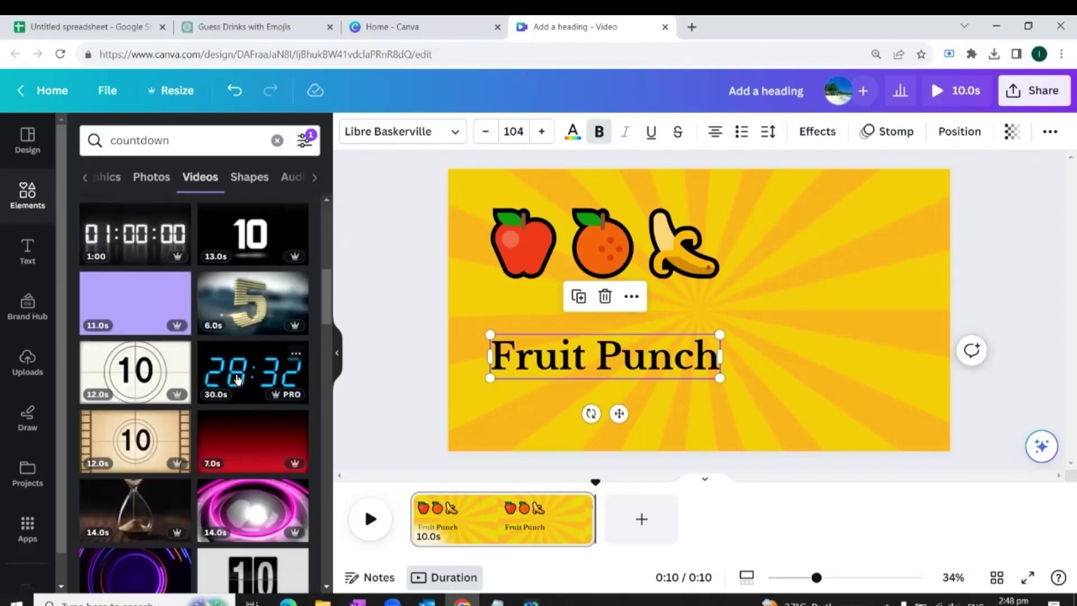
scroll(238, 379, "down", 5)
left_click_drag(249, 418, 667, 217)
left_click_drag(625, 310, 755, 310)
left_click_drag(1027, 313, 897, 312)
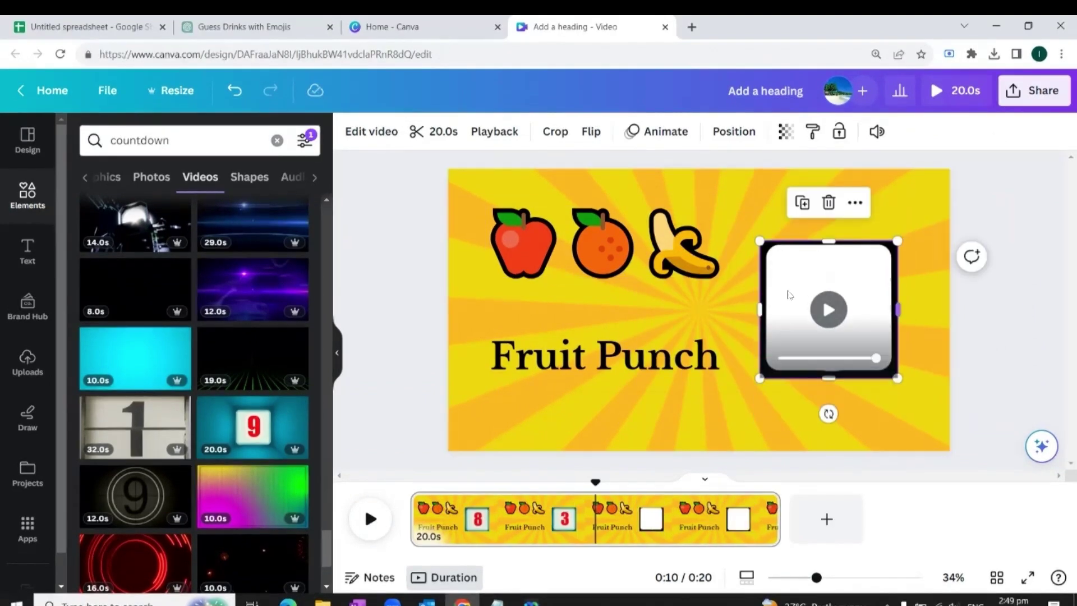
Apply Background Remover to the countdown video and nudge it slightly right
left_click(371, 132)
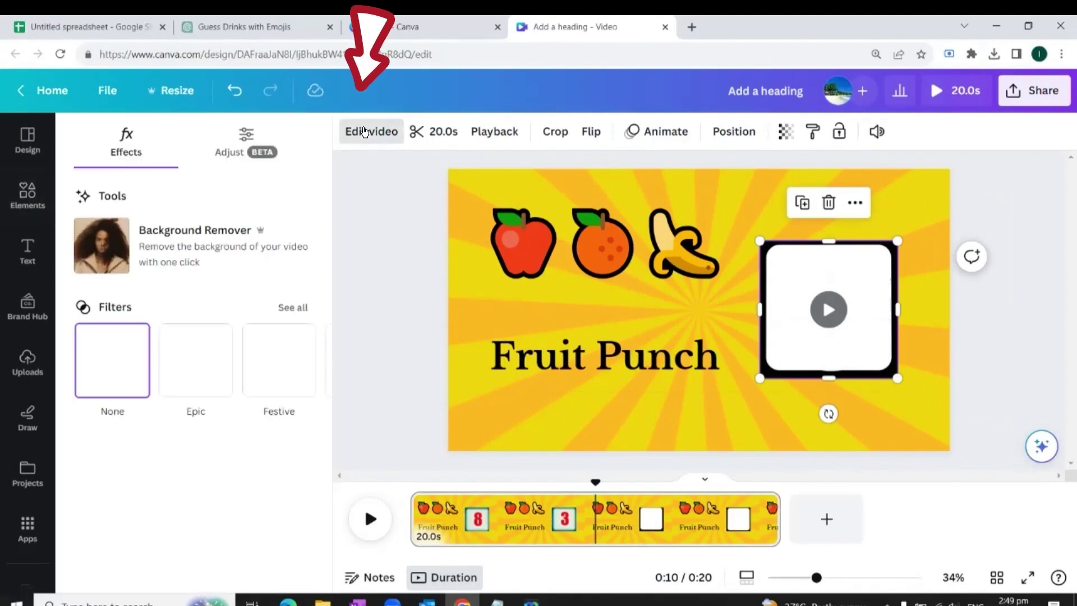
left_click(104, 241)
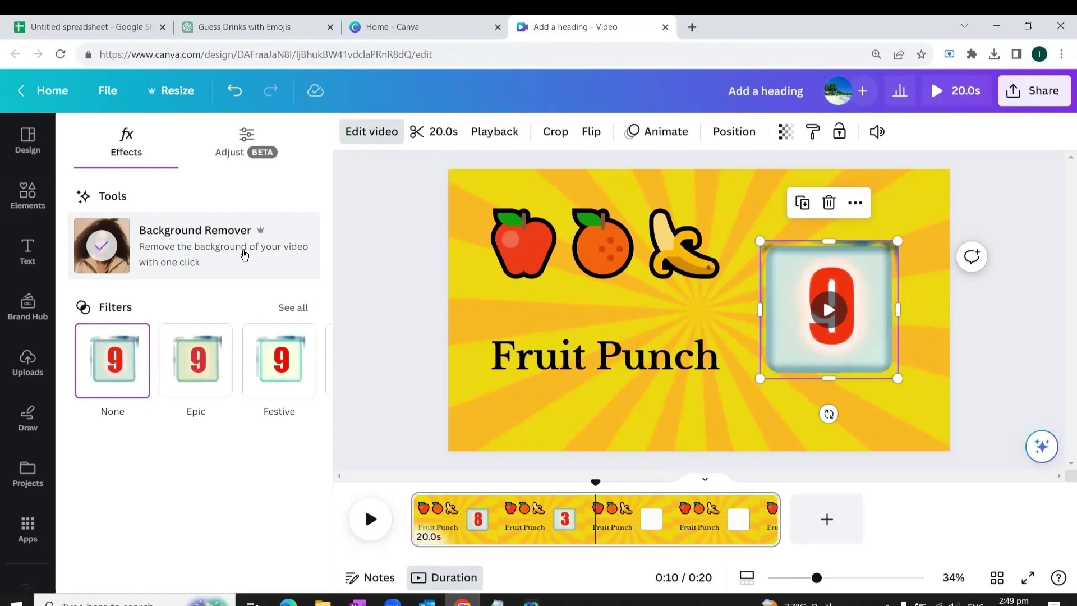
left_click_drag(838, 275, 862, 262)
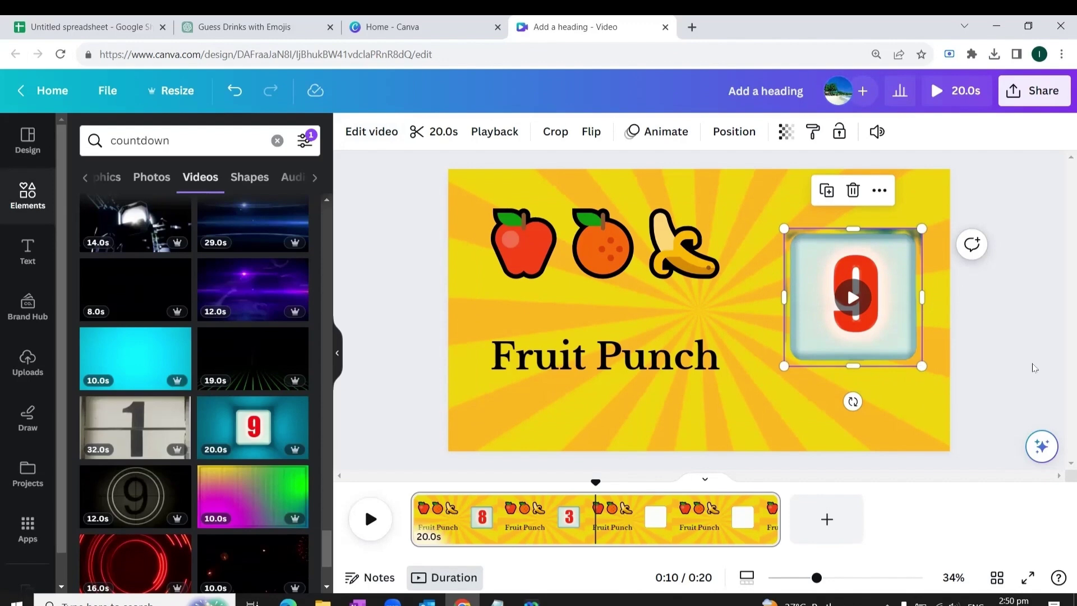
left_click(1033, 367)
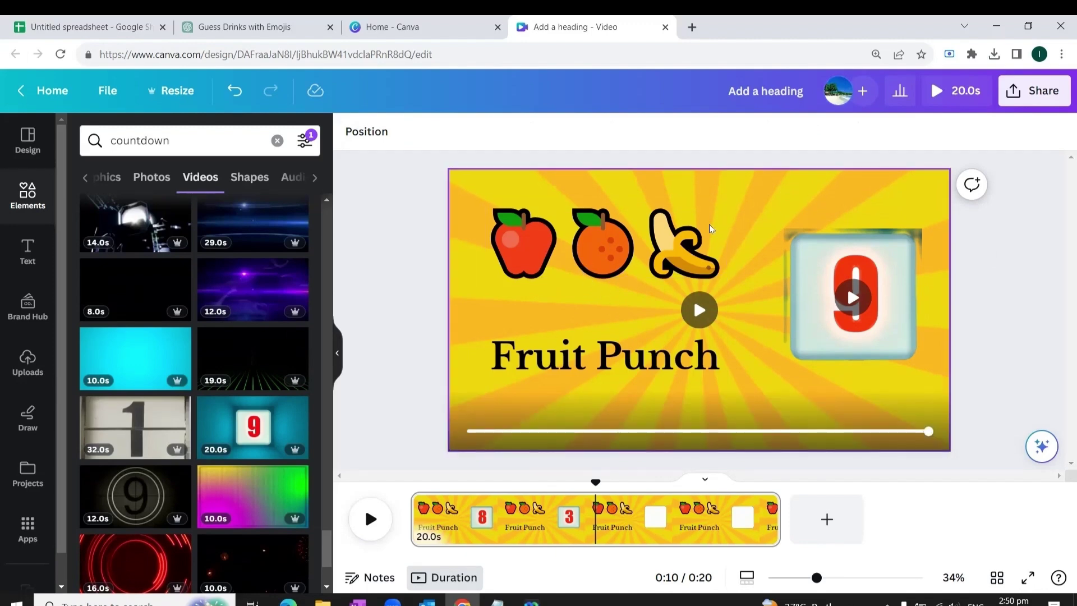
left_click(618, 251)
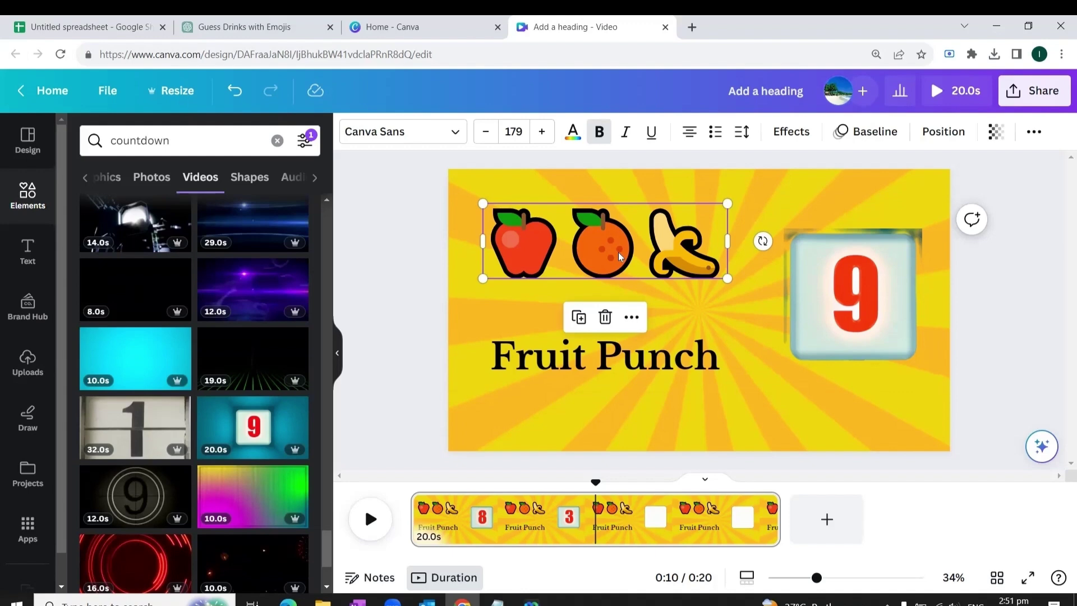
left_click(616, 360)
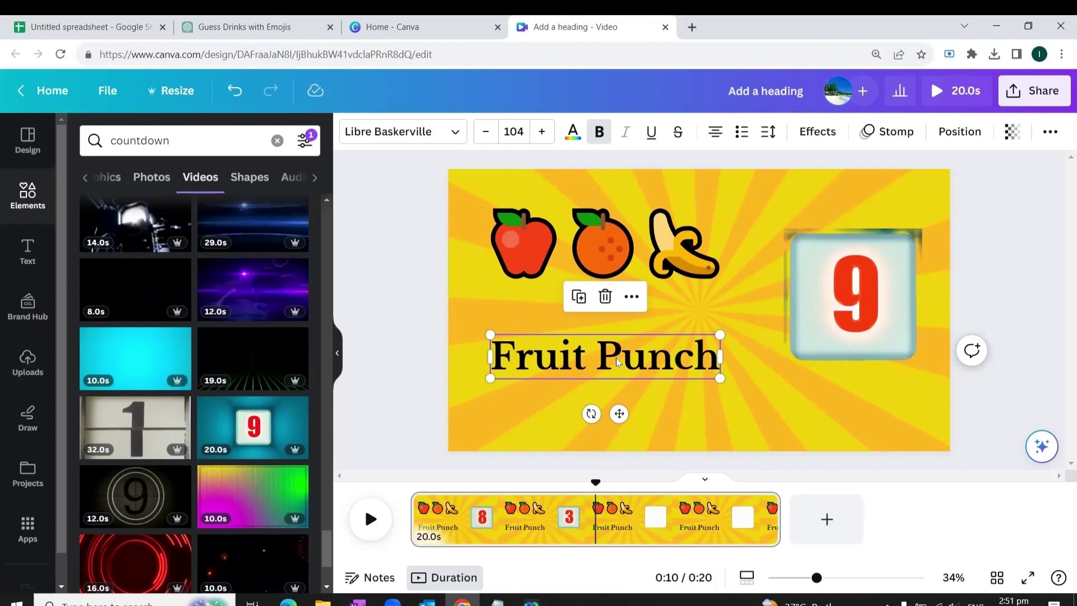
Set the Fruit Punch text to appear only from 8.3 s and preview the page
right_click(616, 358)
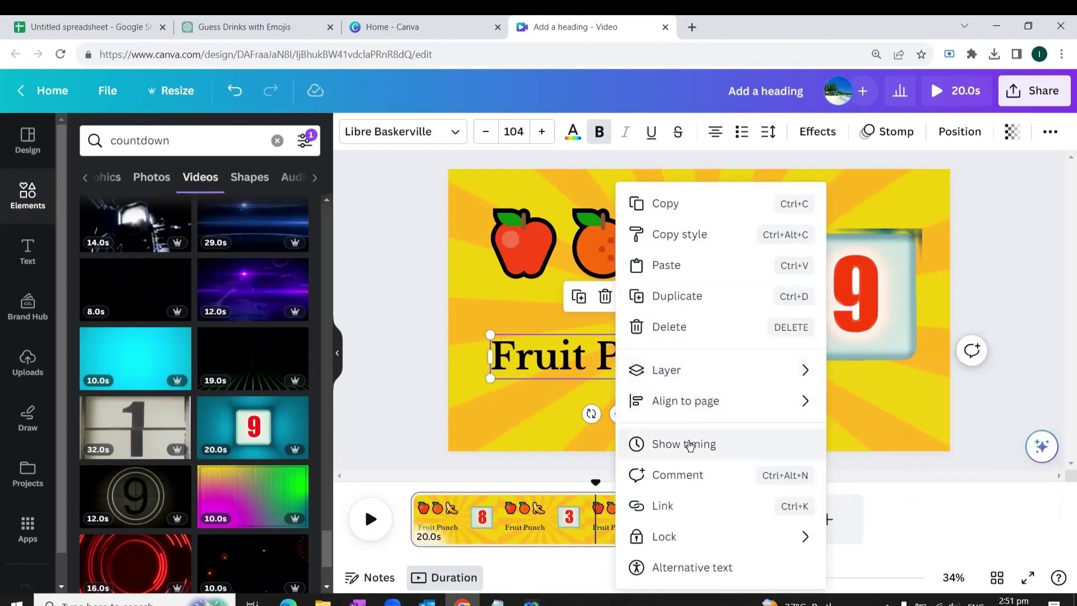
left_click(690, 444)
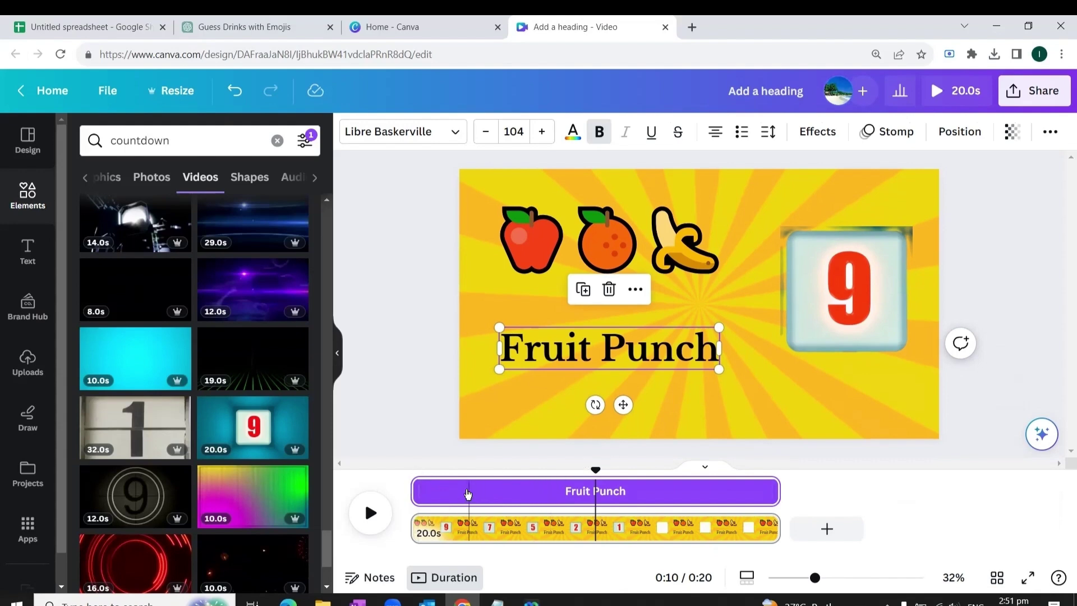
mouse_move(419, 490)
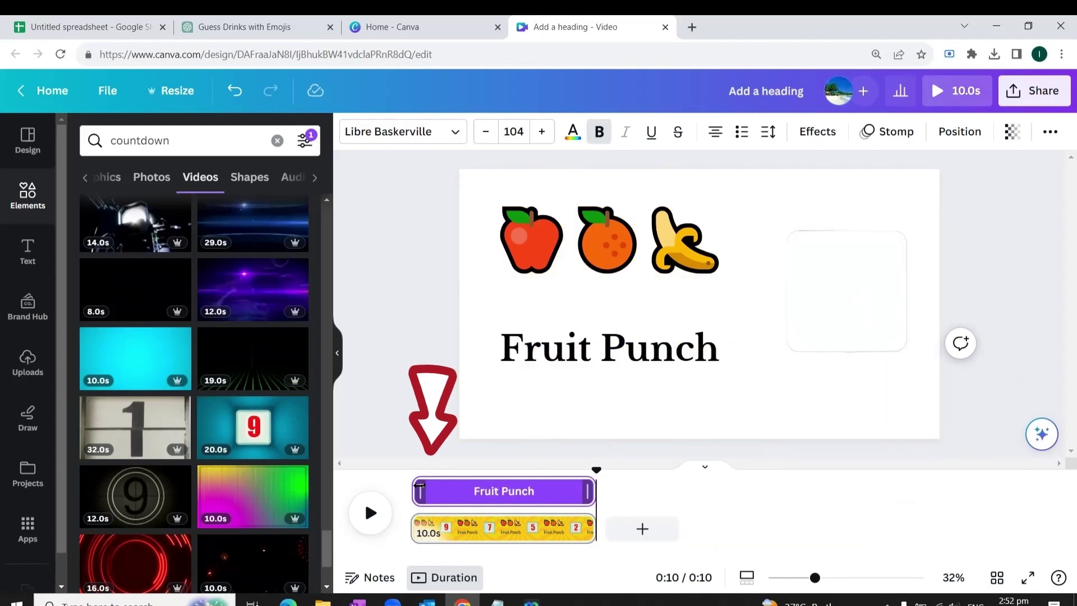
left_click_drag(416, 492, 547, 506)
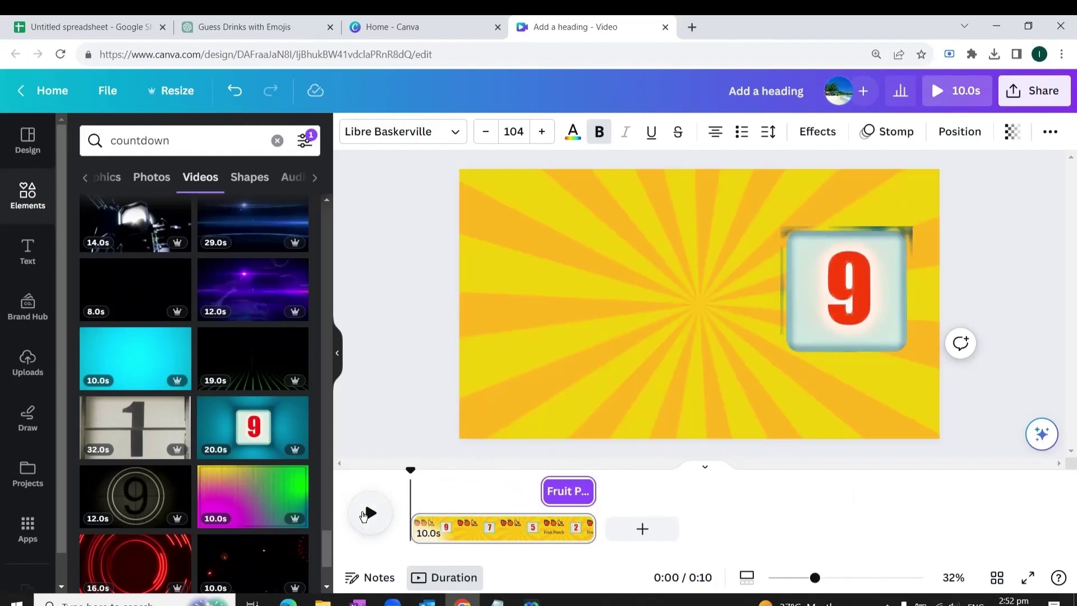
left_click(370, 512)
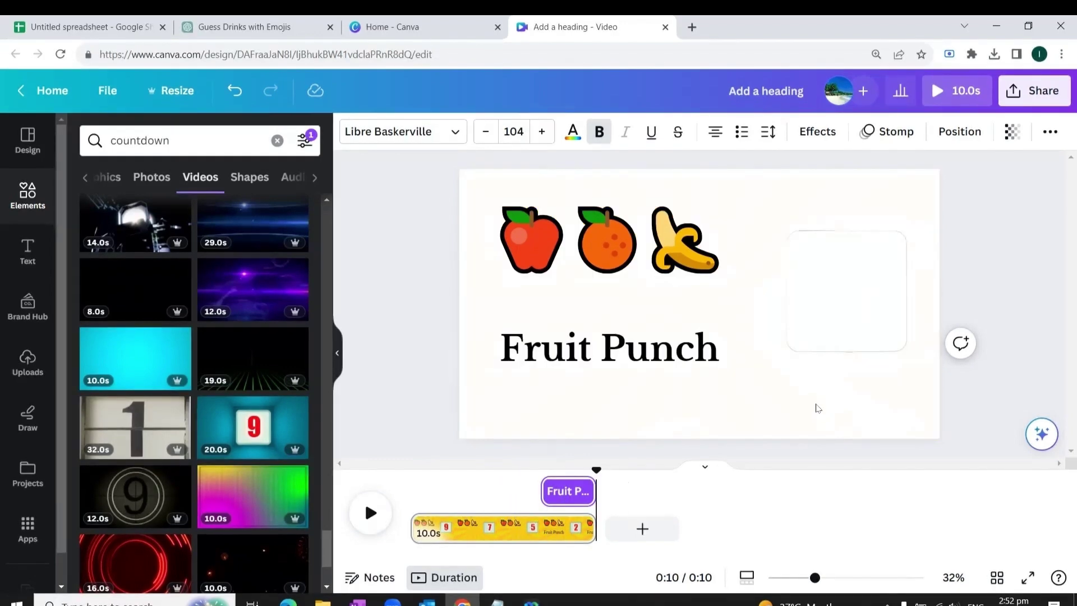
left_click(832, 385)
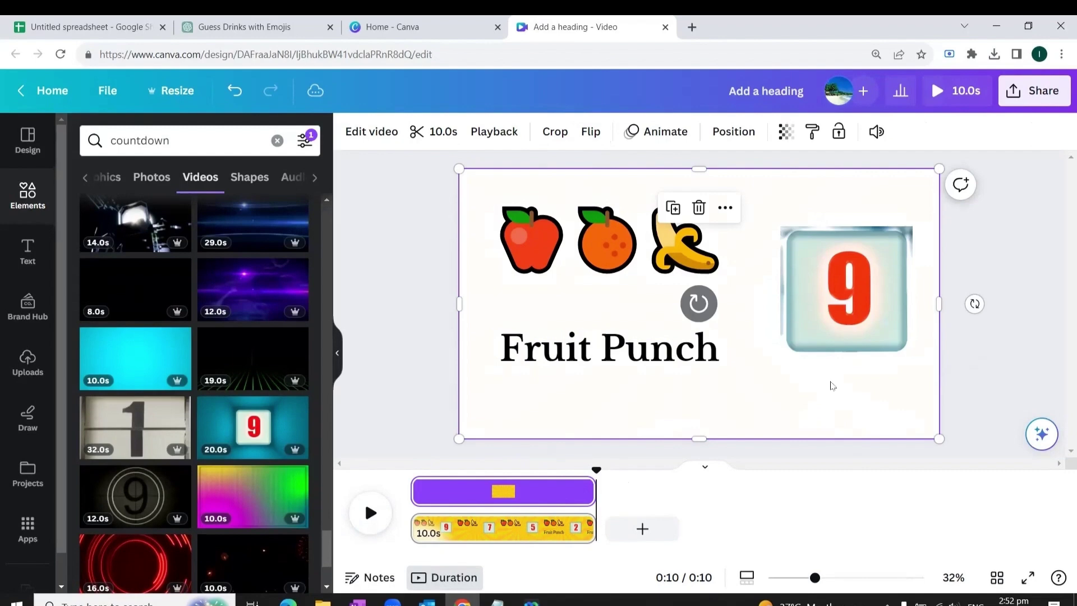
Trim the countdown clip to 7.0 seconds and move it to the page start
left_click(831, 304)
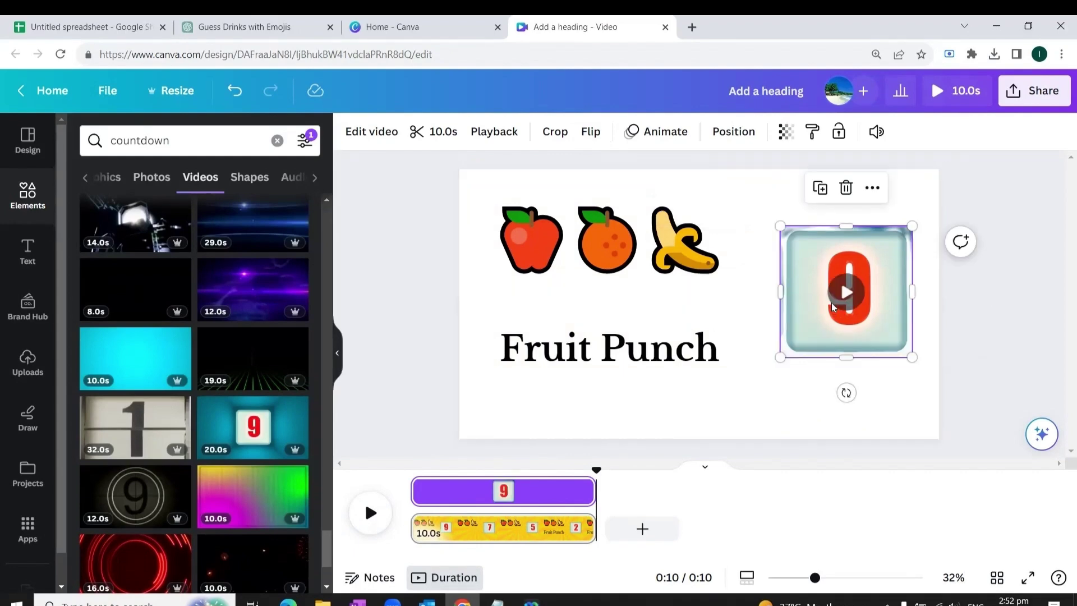
right_click(831, 302)
left_click(494, 482)
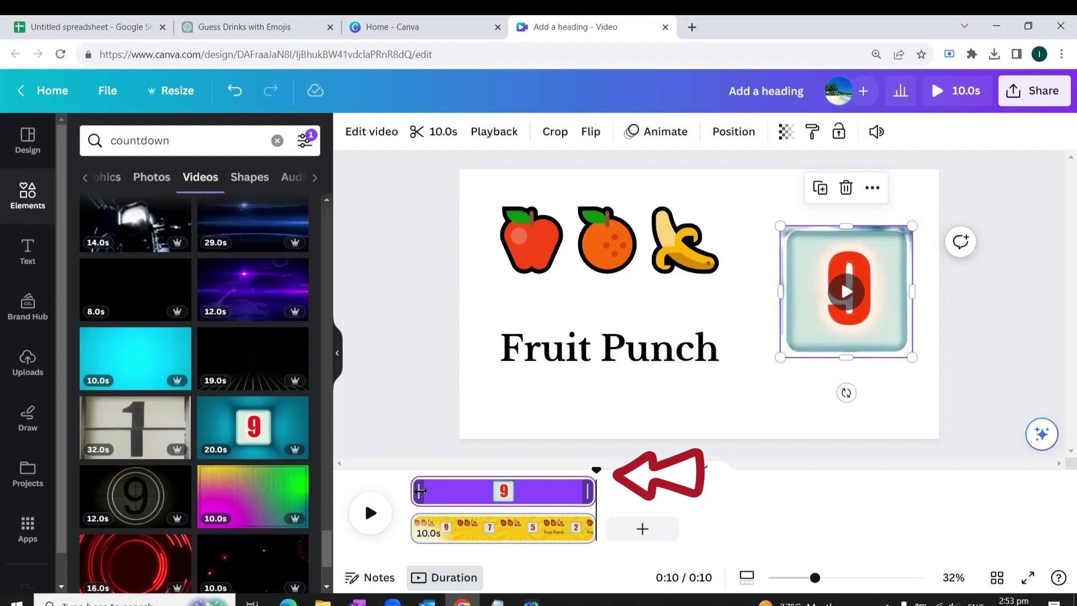
left_click_drag(416, 490, 471, 498)
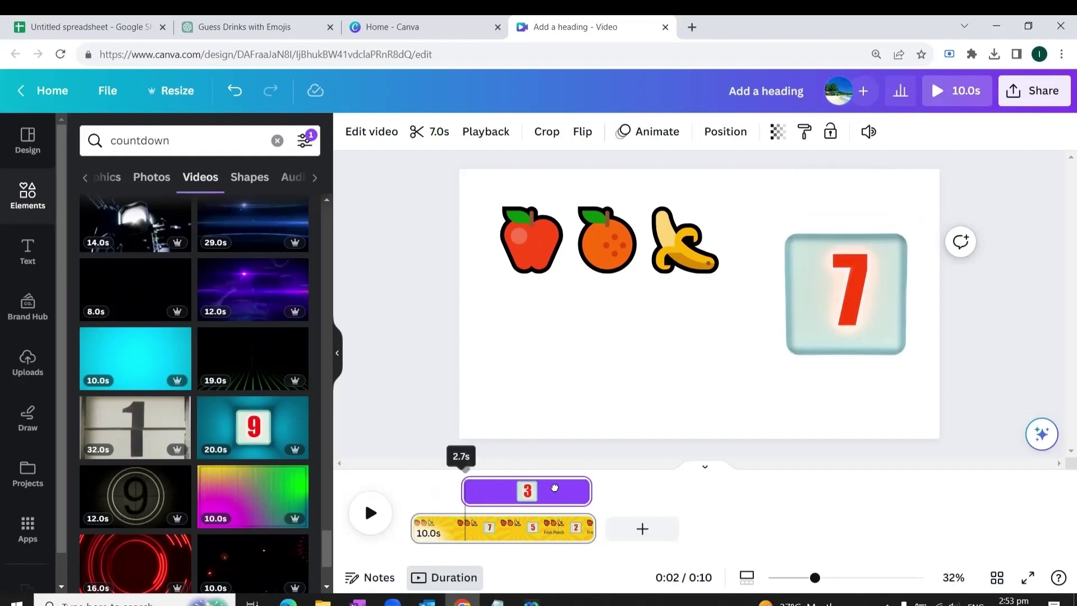
left_click_drag(554, 487, 502, 497)
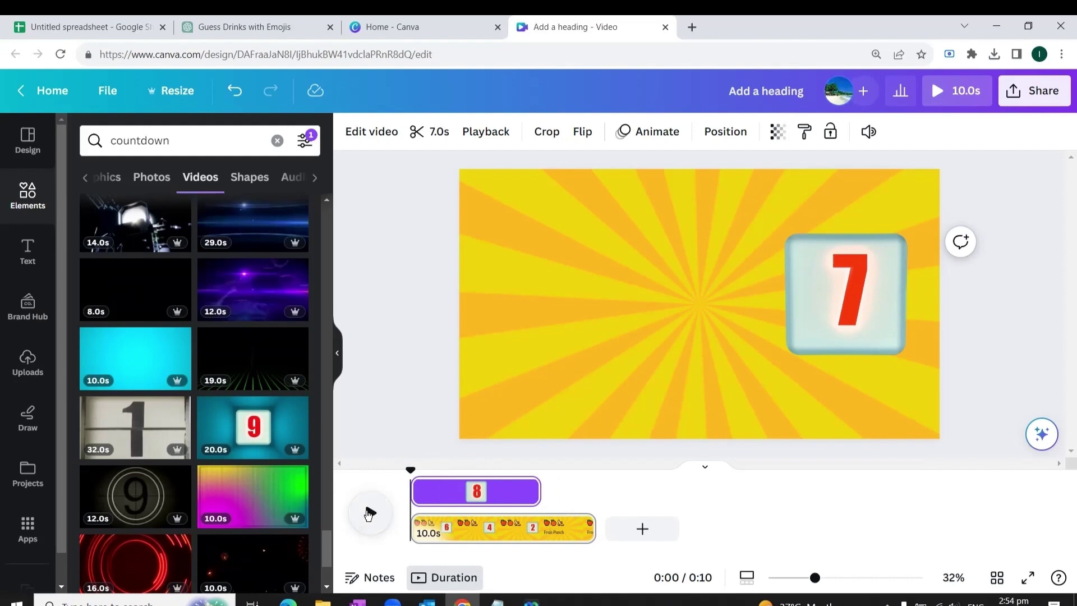
Preview the page, then replace the countdown elements search with 'audio'
left_click(369, 513)
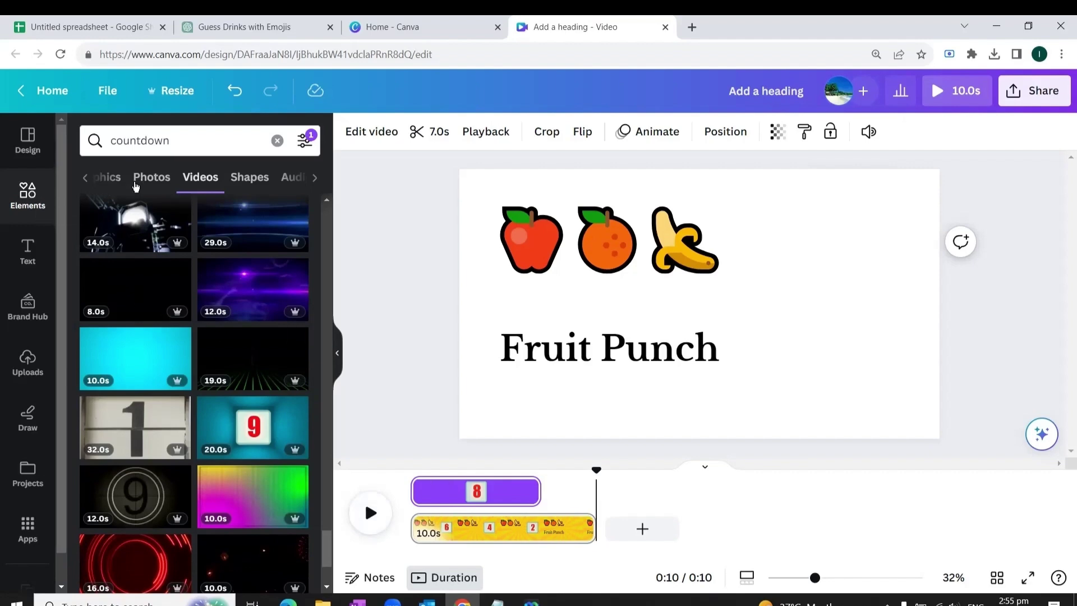
left_click(25, 193)
left_click(195, 141)
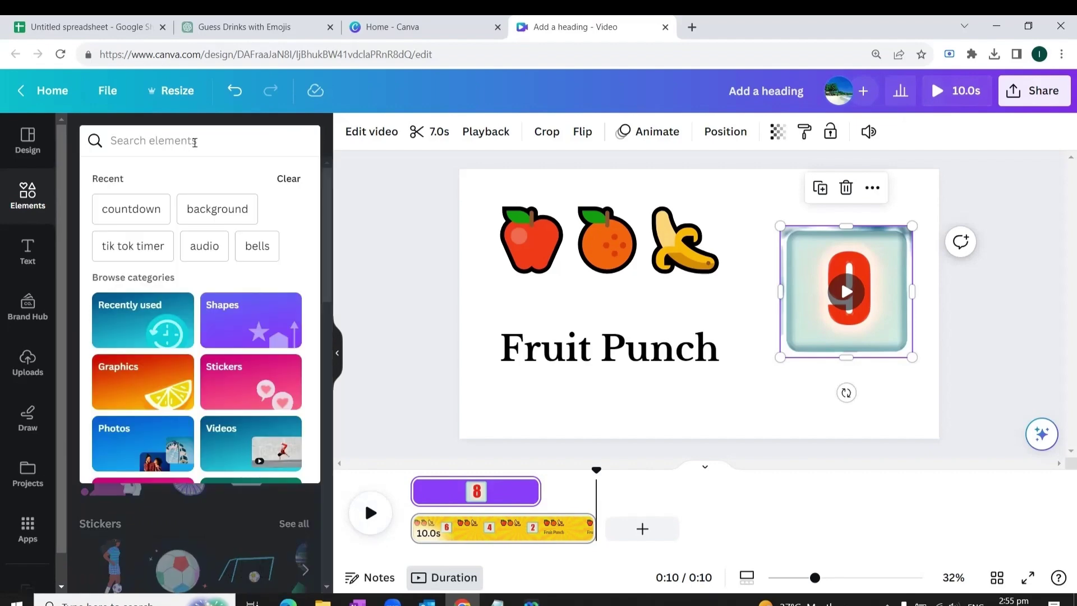
type("audio")
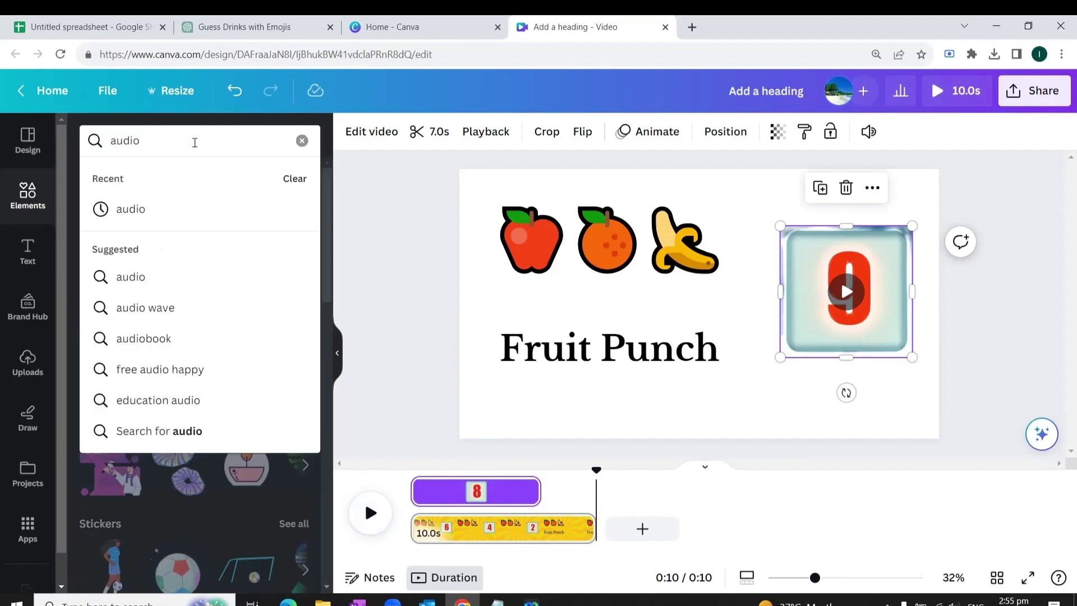
Search the Audio category for 'playful' tracks
left_click(156, 210)
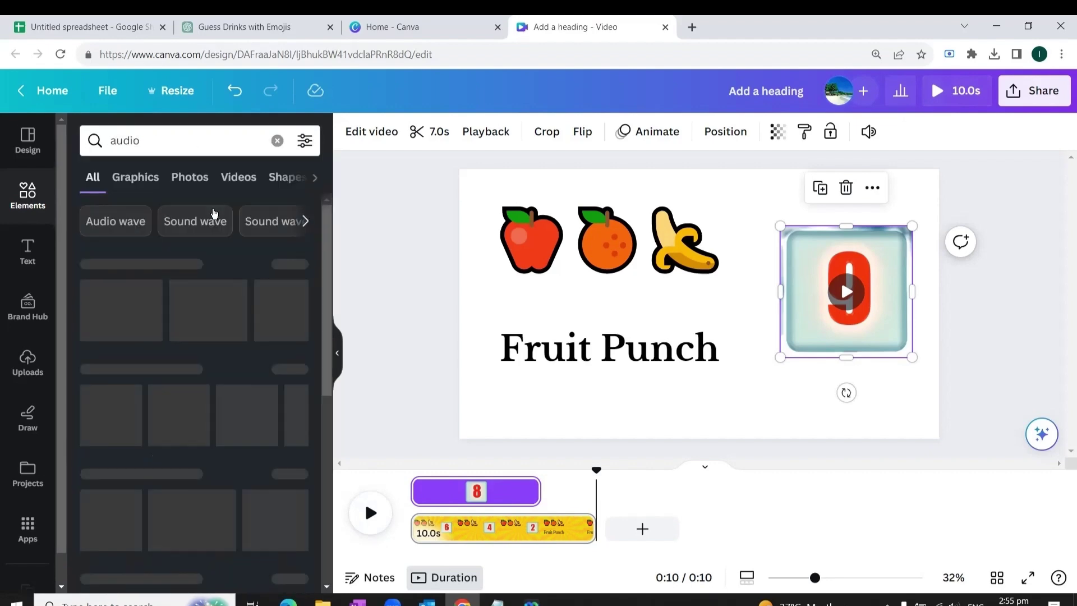
left_click(315, 177)
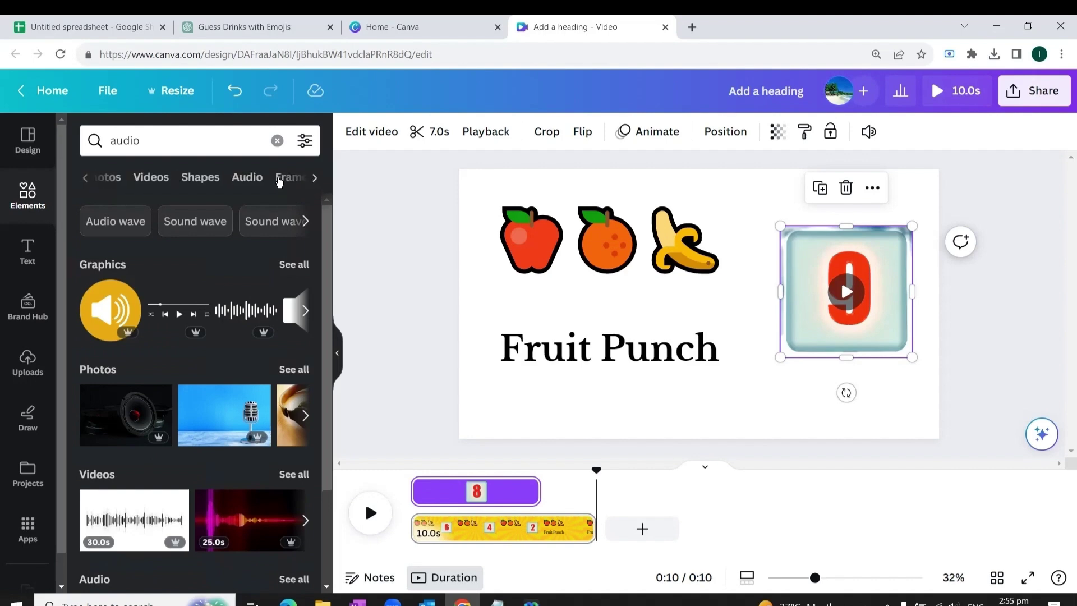
left_click(250, 178)
left_click(190, 136)
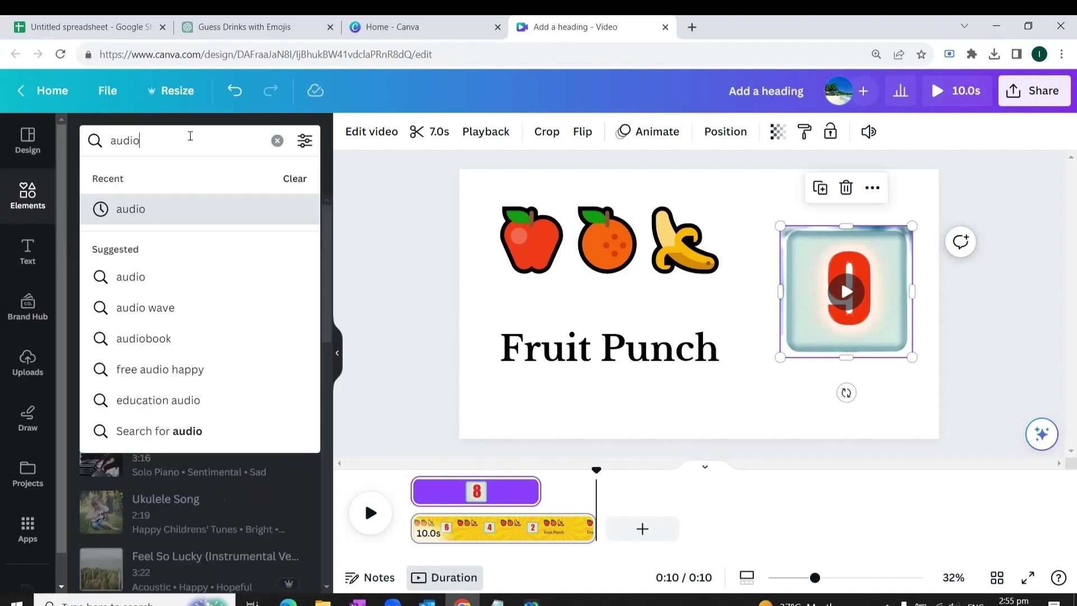
key("BackSpace")
key("BackSpace")
key("BackSpace")
key("BackSpace")
key("BackSpace")
type("playful")
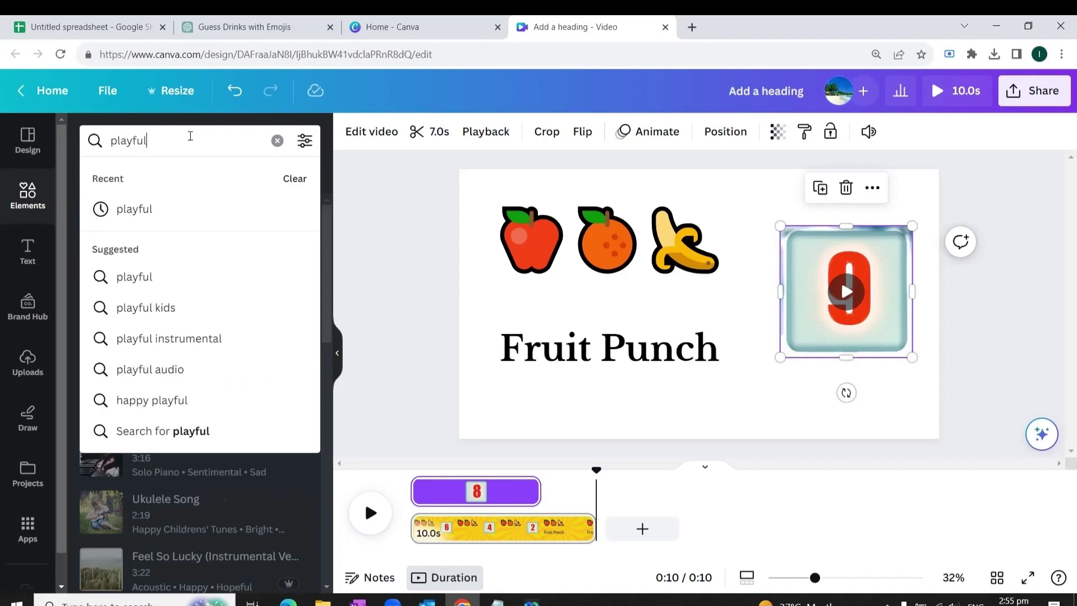
key("Return")
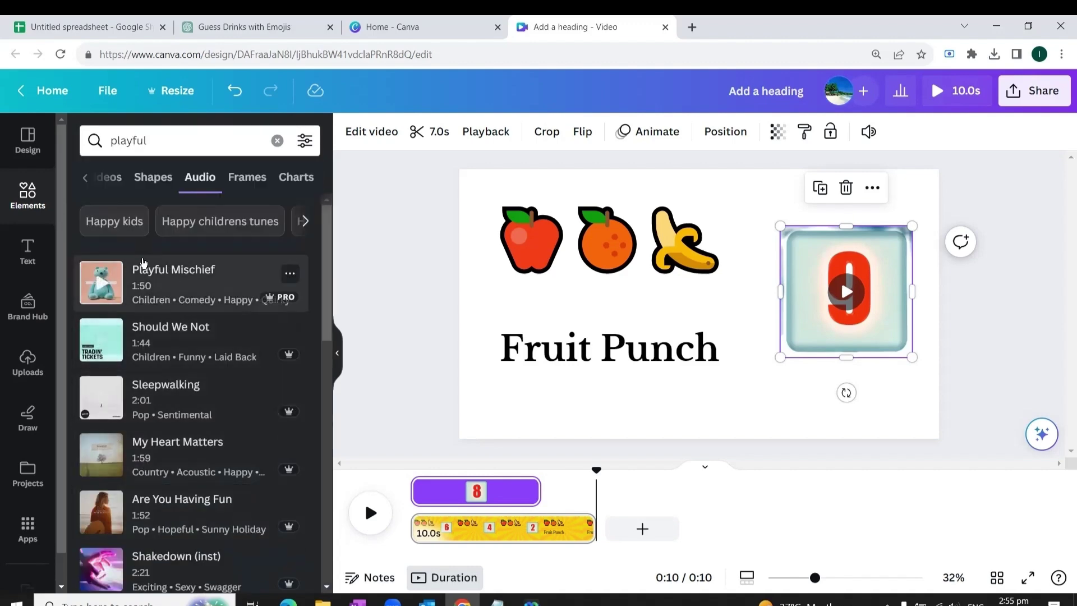
Add Playful Mischief to the page timeline and lower its volume to 42
left_click(100, 287)
left_click_drag(116, 273, 507, 528)
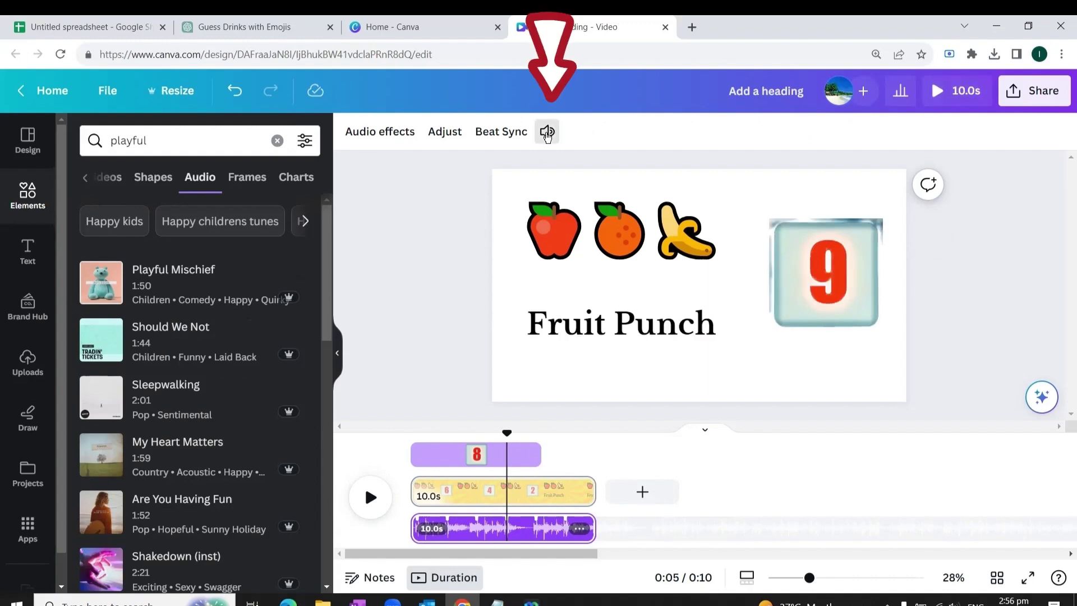
left_click(547, 133)
left_click_drag(613, 212, 582, 220)
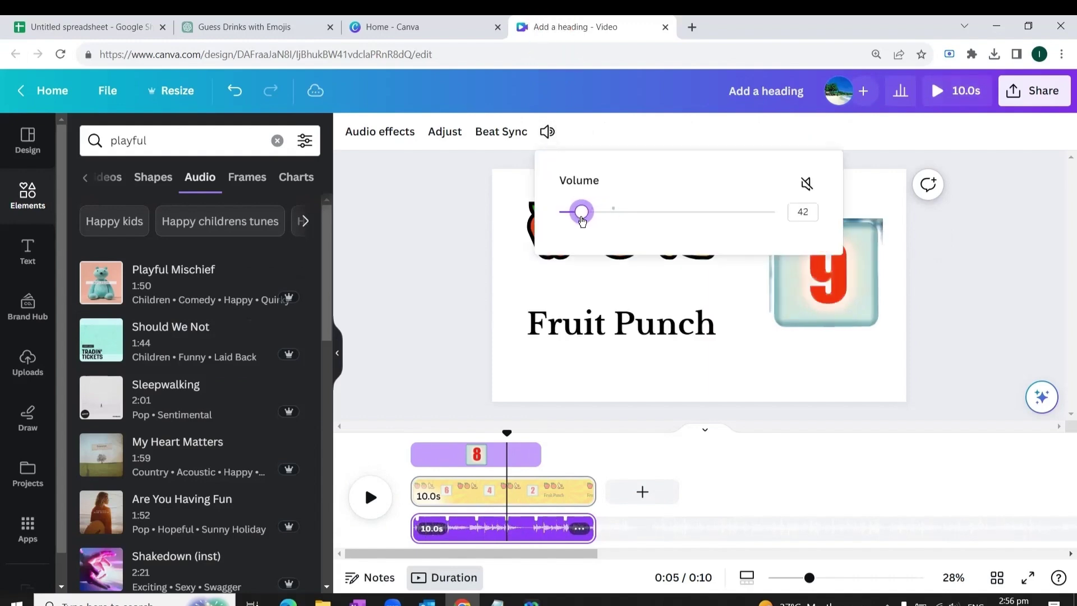
left_click(715, 472)
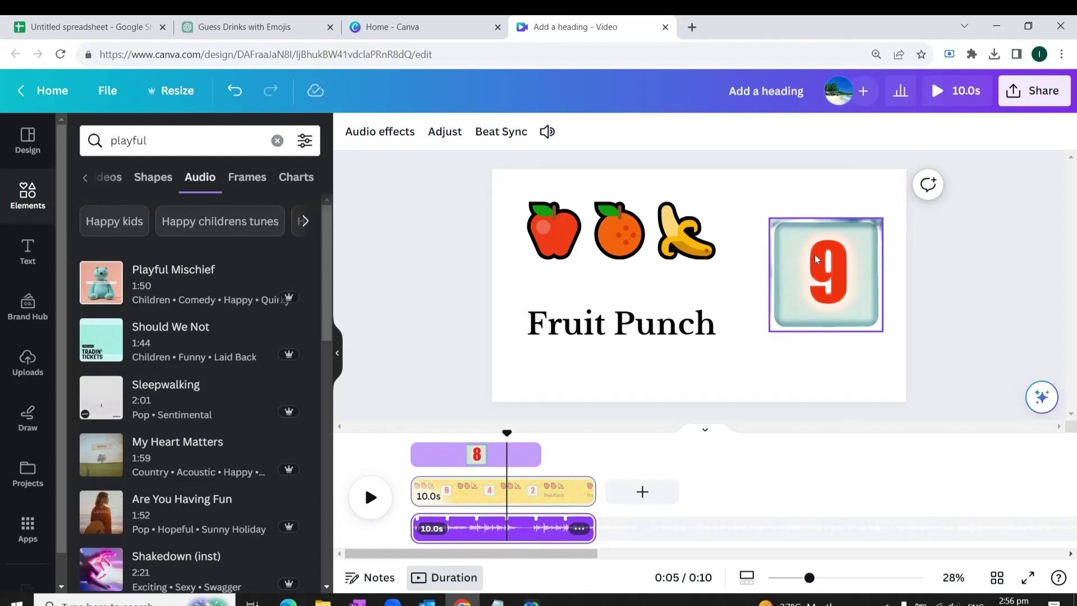
Search audio for 'tik tok' and preview the Kitchen Timer 2 sound
left_click(37, 186)
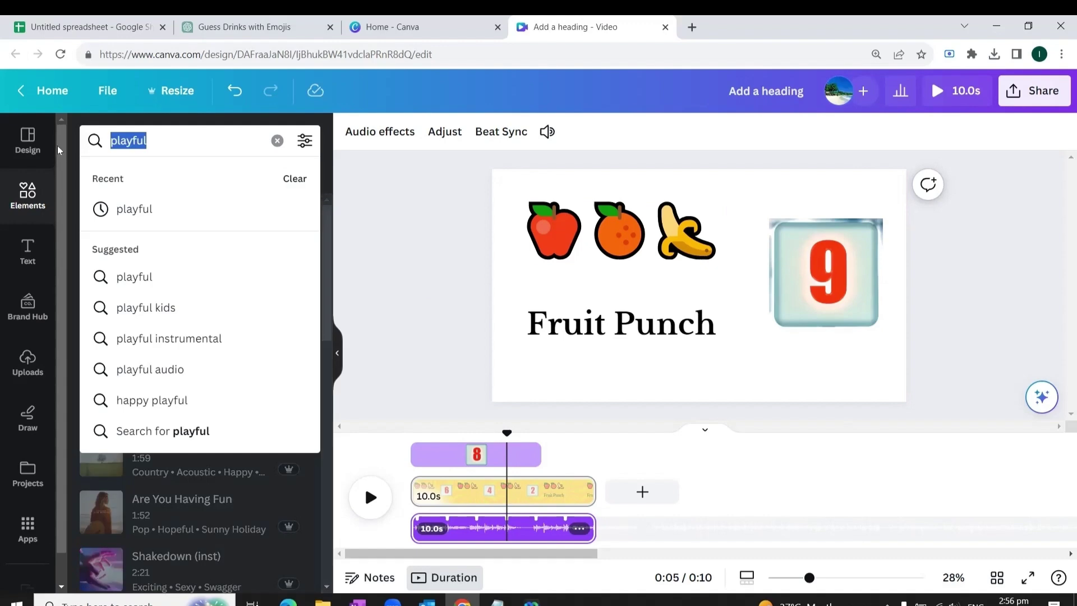
type("tik tok")
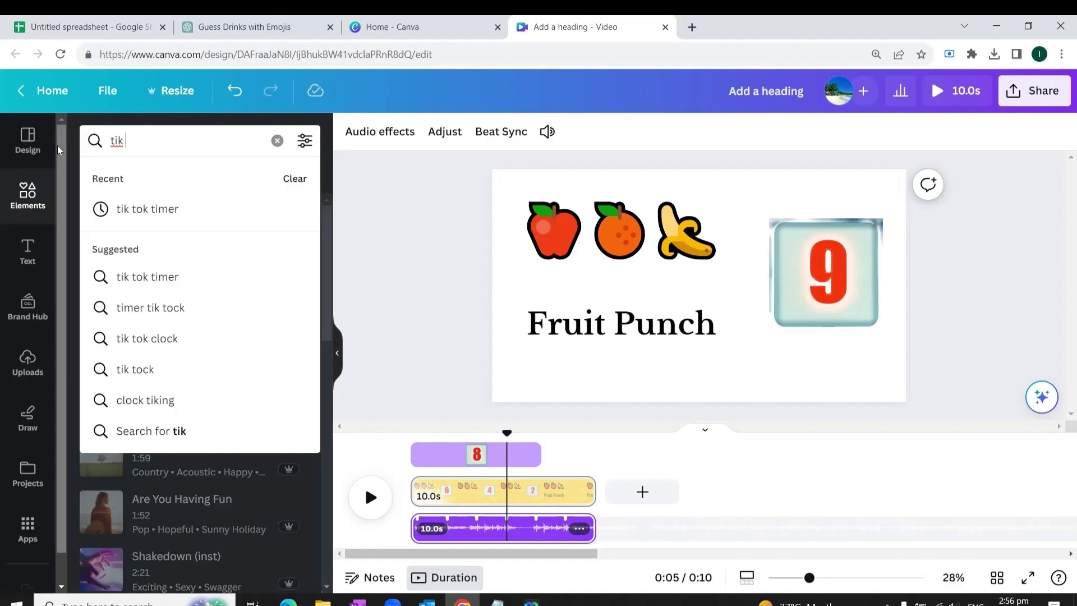
left_click(141, 276)
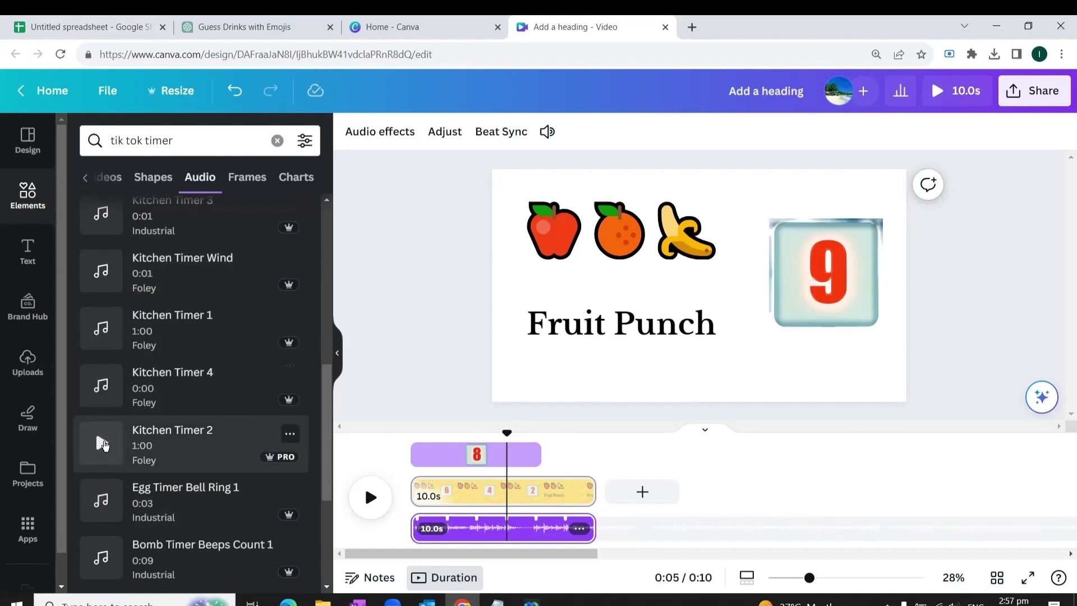
left_click(102, 445)
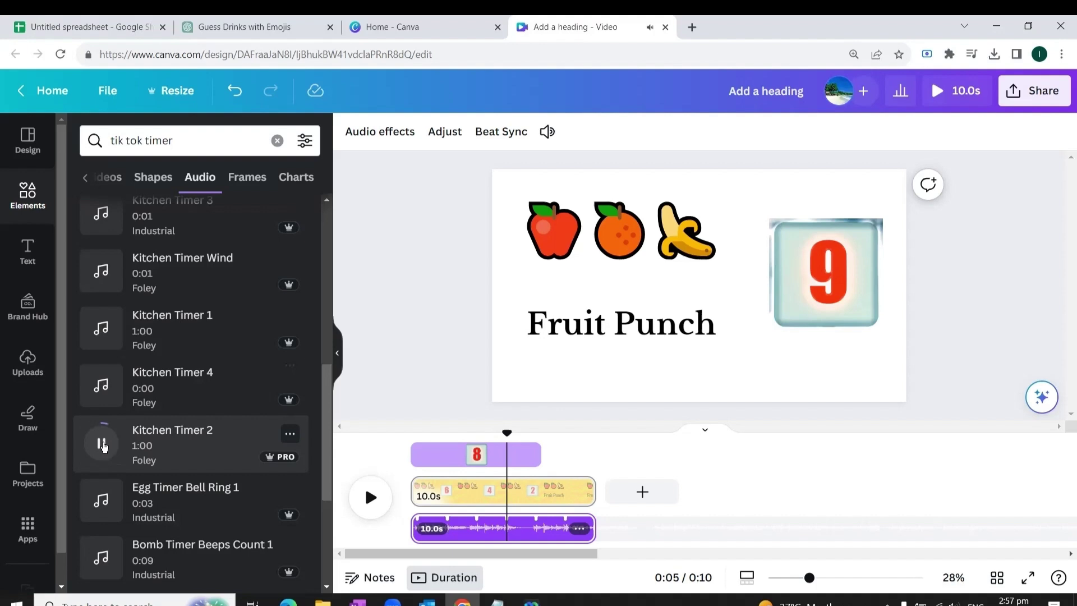
left_click(103, 446)
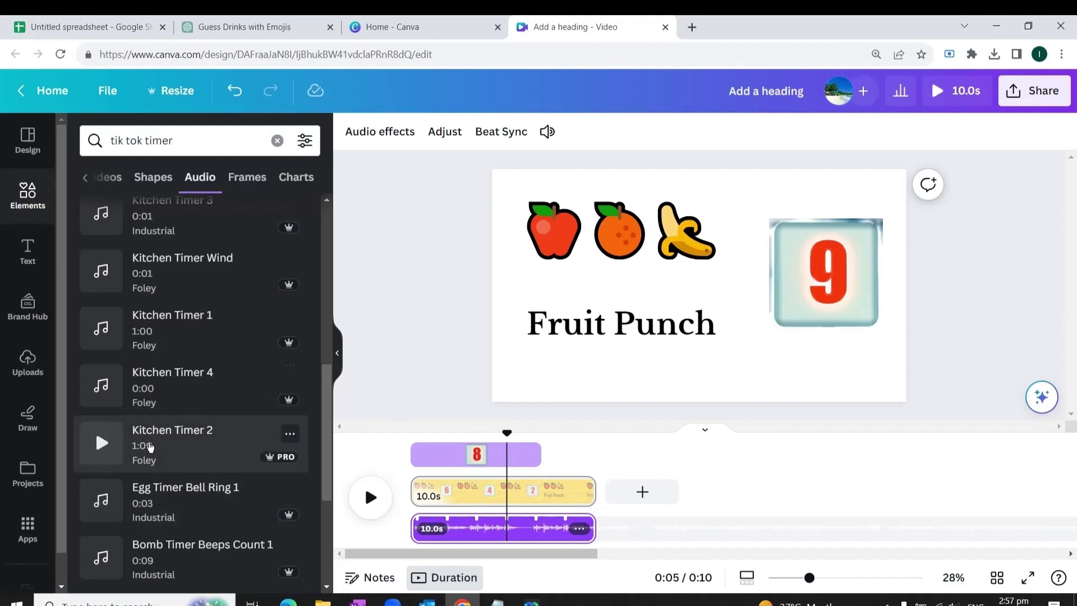
Add Kitchen Timer 2 to the timeline and trim it to 7.0 seconds
left_click_drag(150, 446, 749, 522)
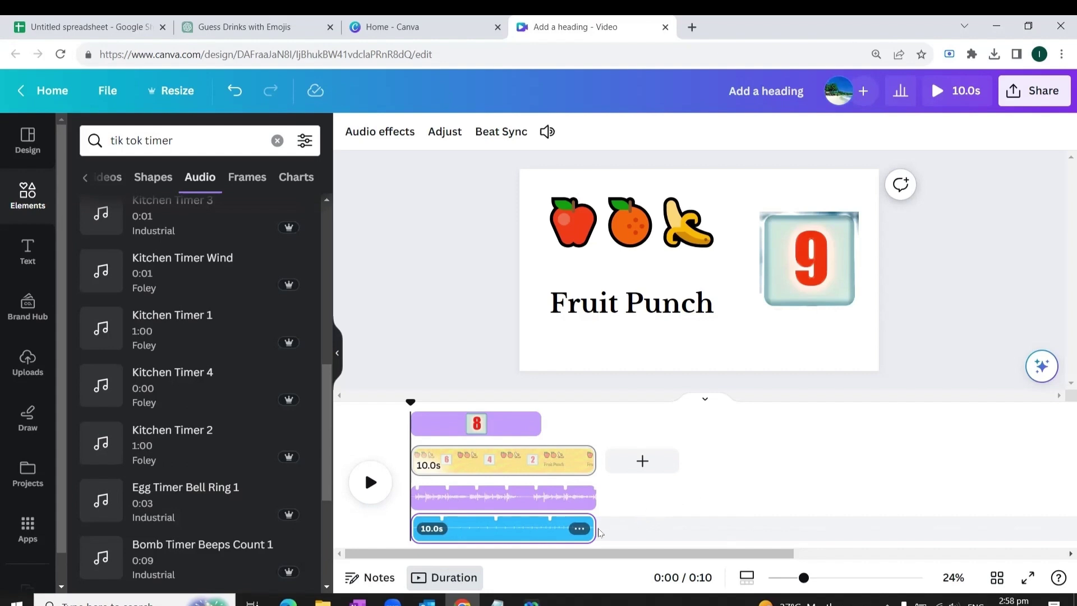
left_click_drag(598, 531, 531, 532)
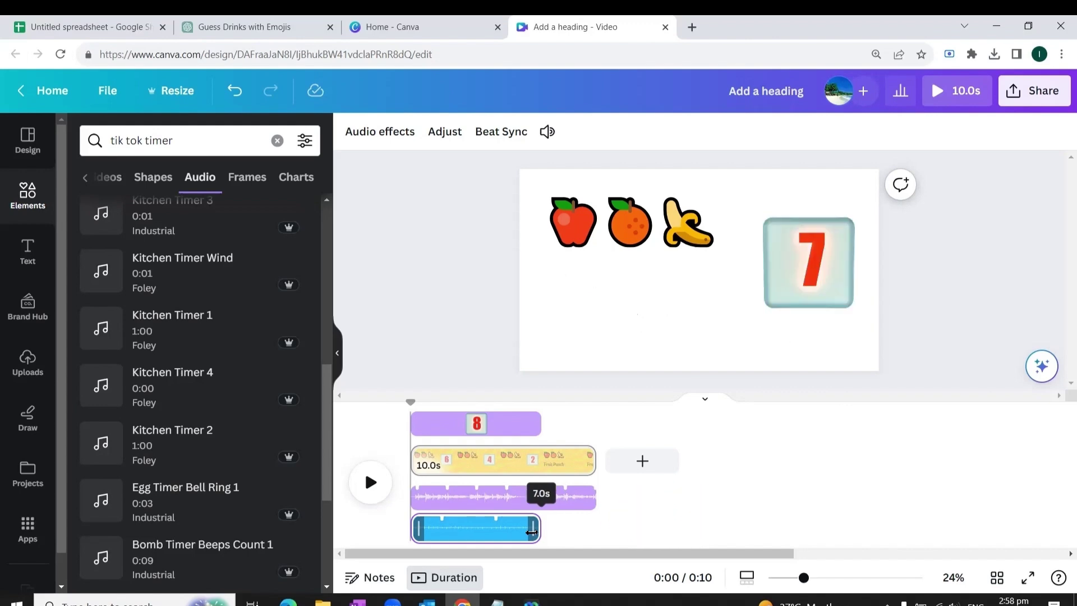
left_click_drag(531, 532, 532, 531)
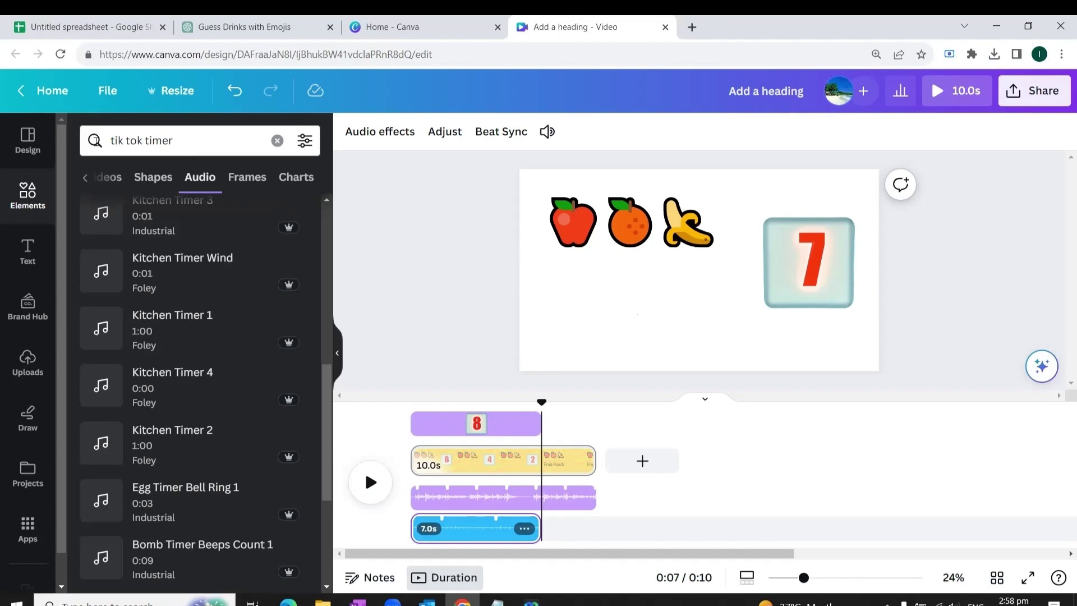
Add the Magical Bells sound after the timer, trimmed to about 1.3 seconds
key("ctrl+a")
type("bells")
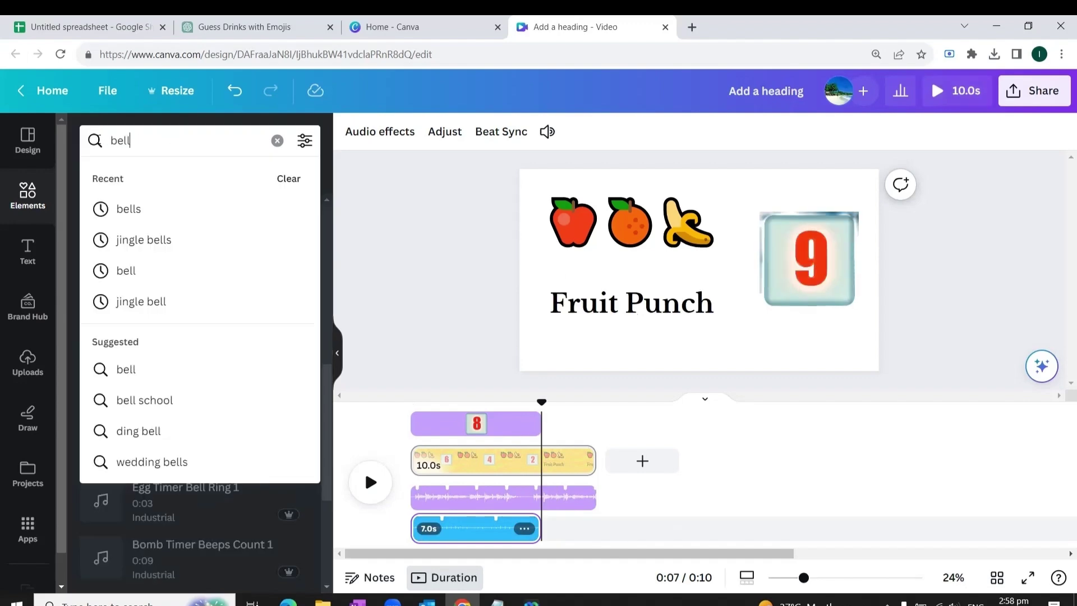
key("Return")
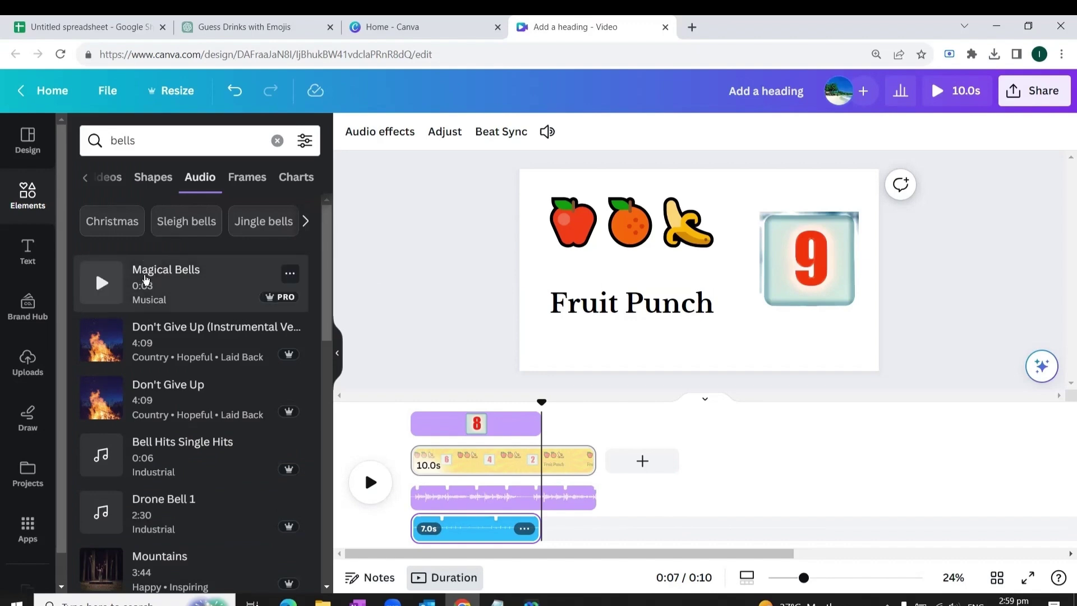
left_click_drag(147, 278, 561, 499)
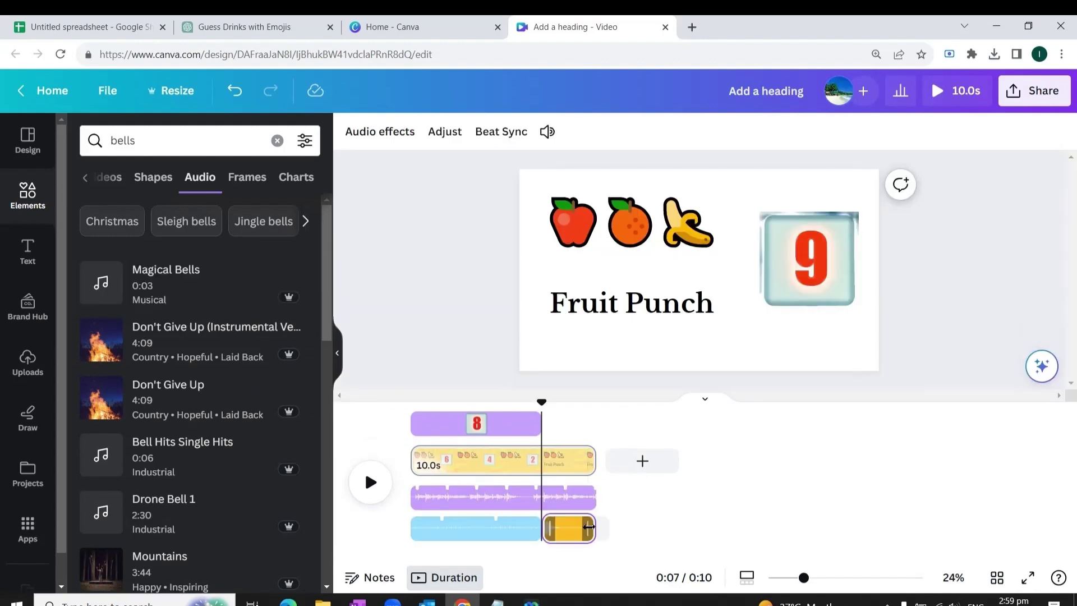
left_click_drag(586, 526, 552, 526)
Lower the bells clip volume to 66
left_click(546, 131)
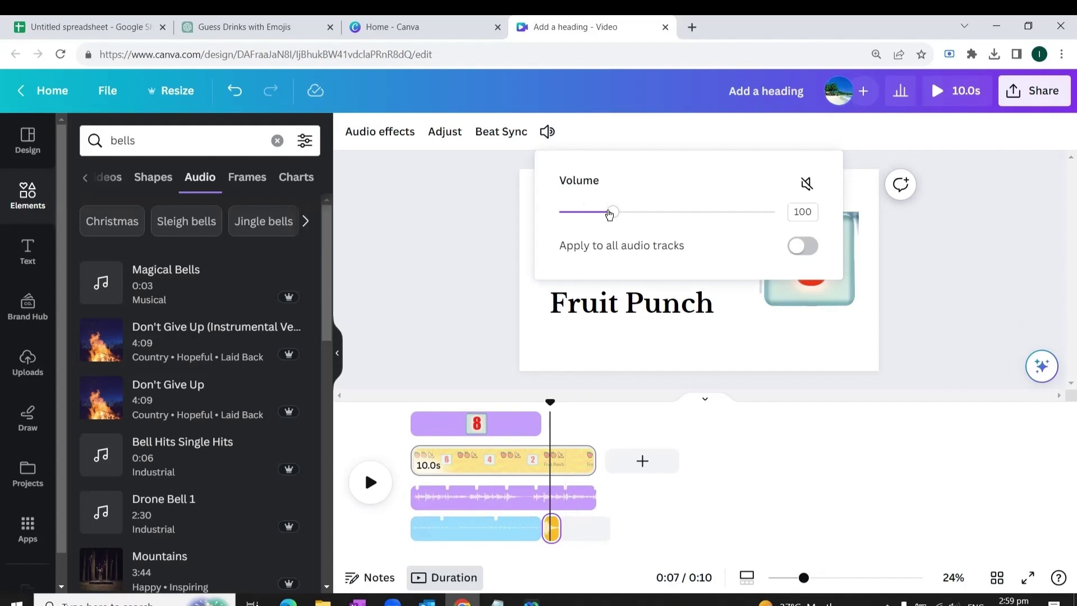
left_click_drag(610, 213, 592, 213)
left_click(915, 461)
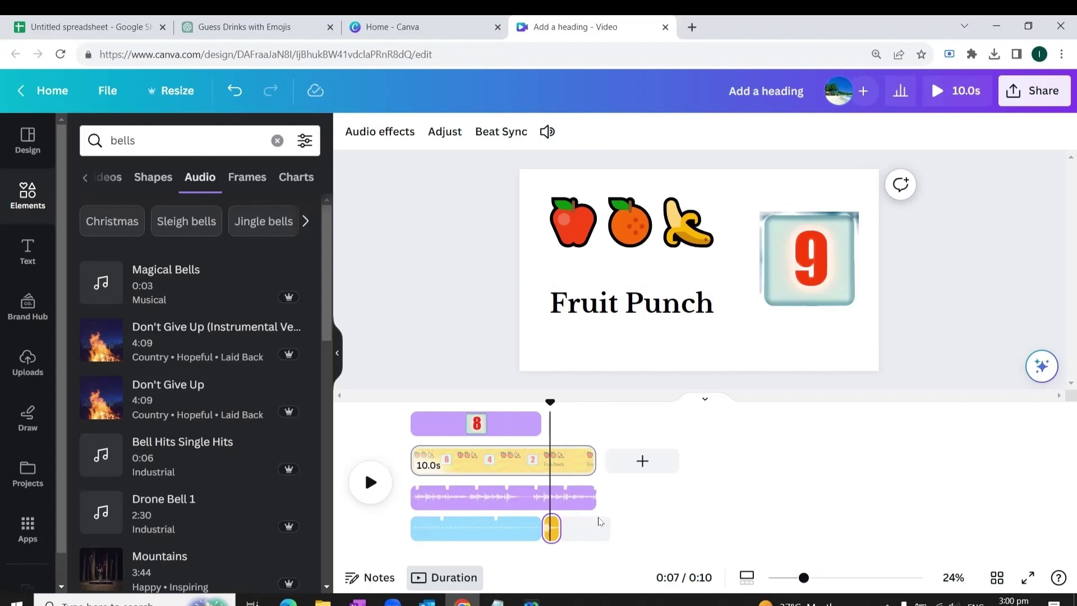
left_click(369, 481)
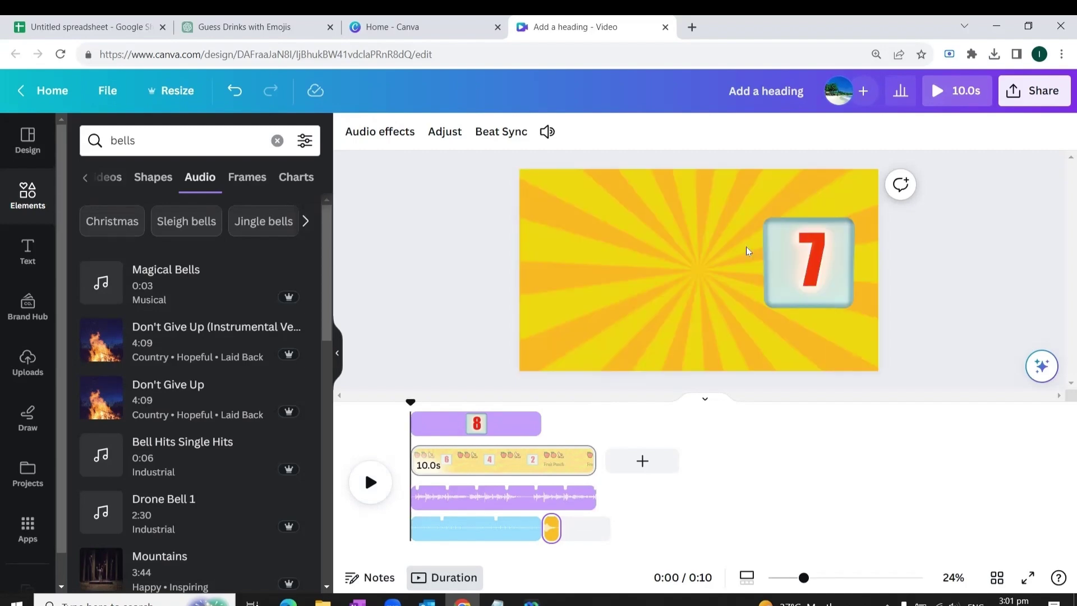
Delete the fruit emoji row, the Fruit Punch text and the countdown video
left_click(691, 314)
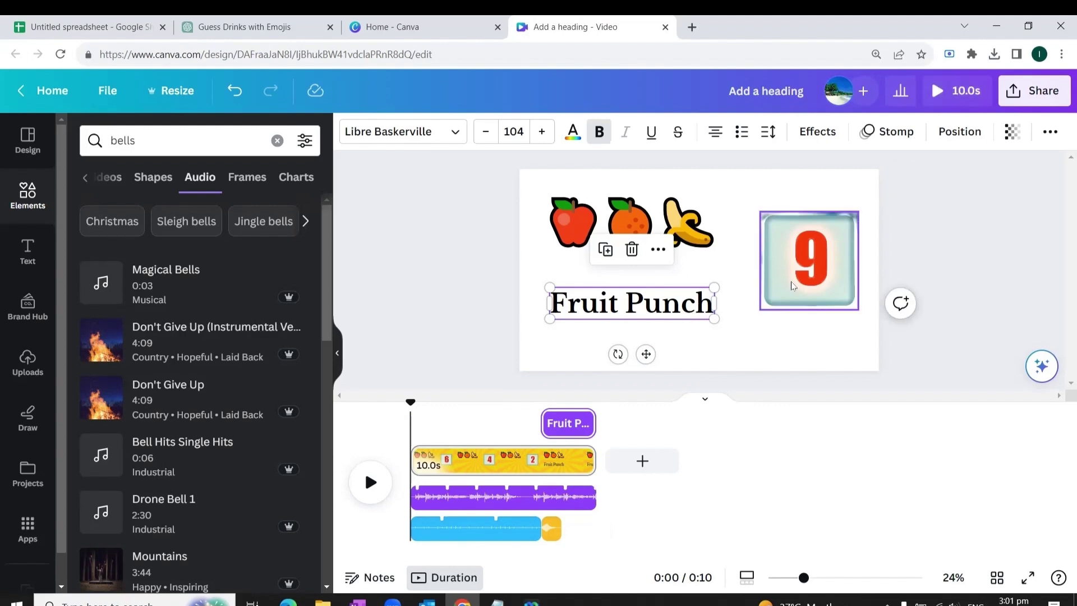
left_click(592, 227)
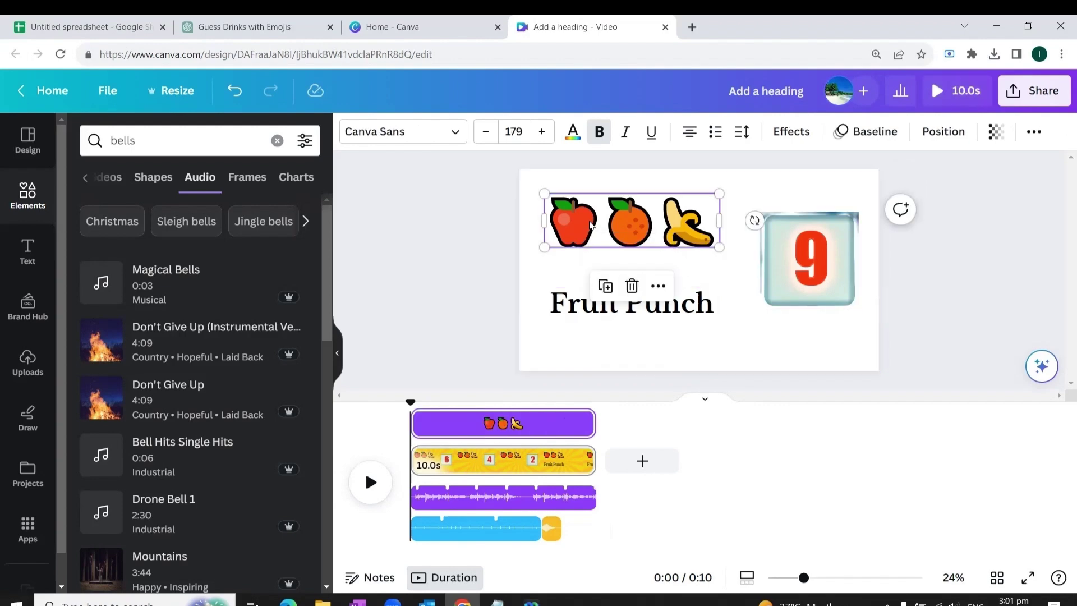
left_click(636, 289)
left_click(609, 323)
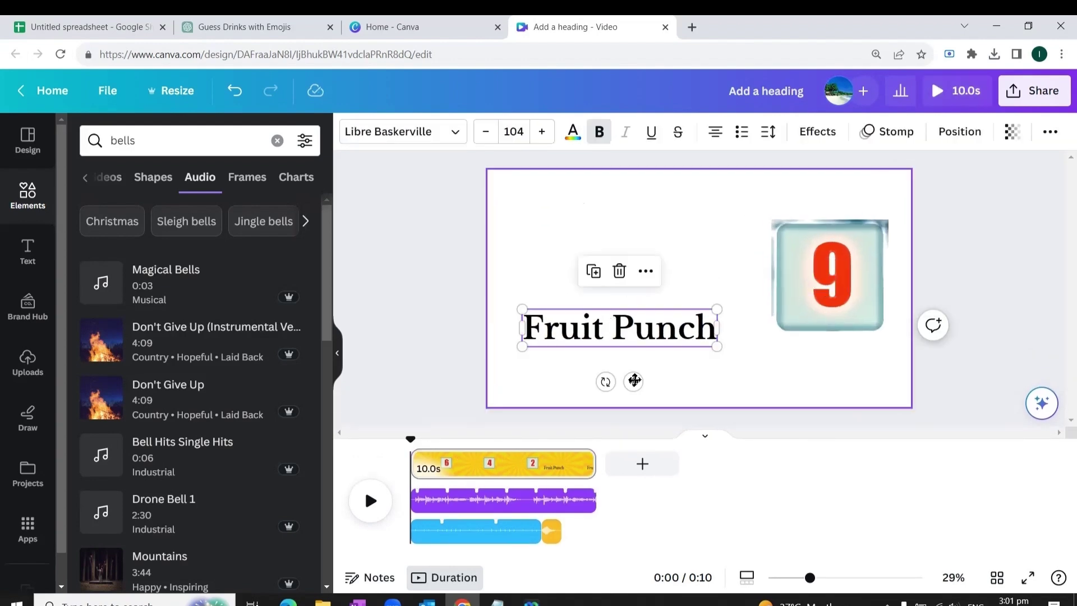
left_click(619, 271)
mouse_move(816, 276)
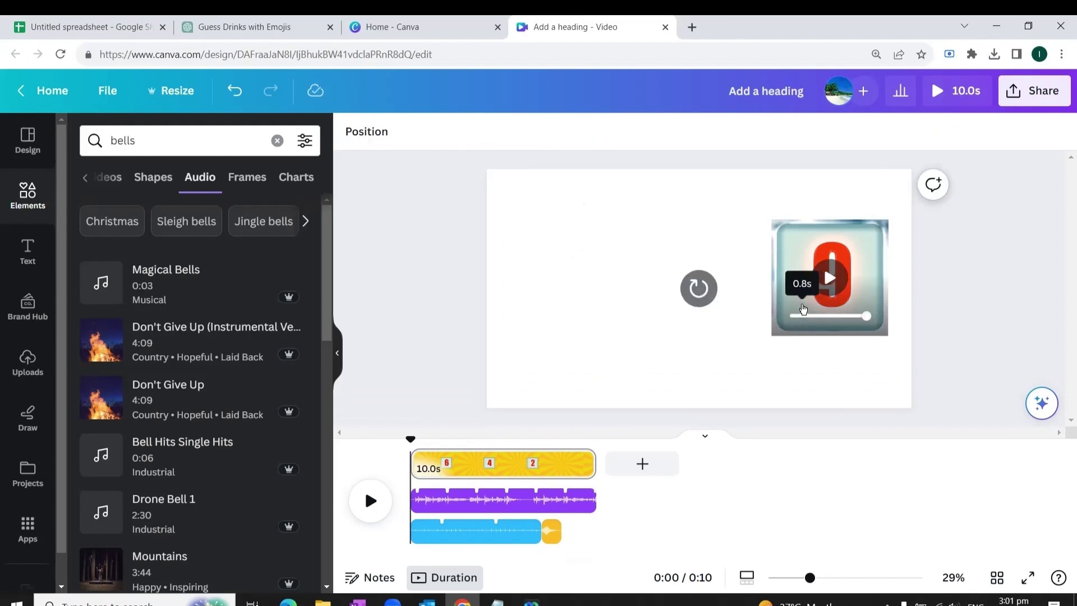
left_click(874, 286)
left_click(824, 181)
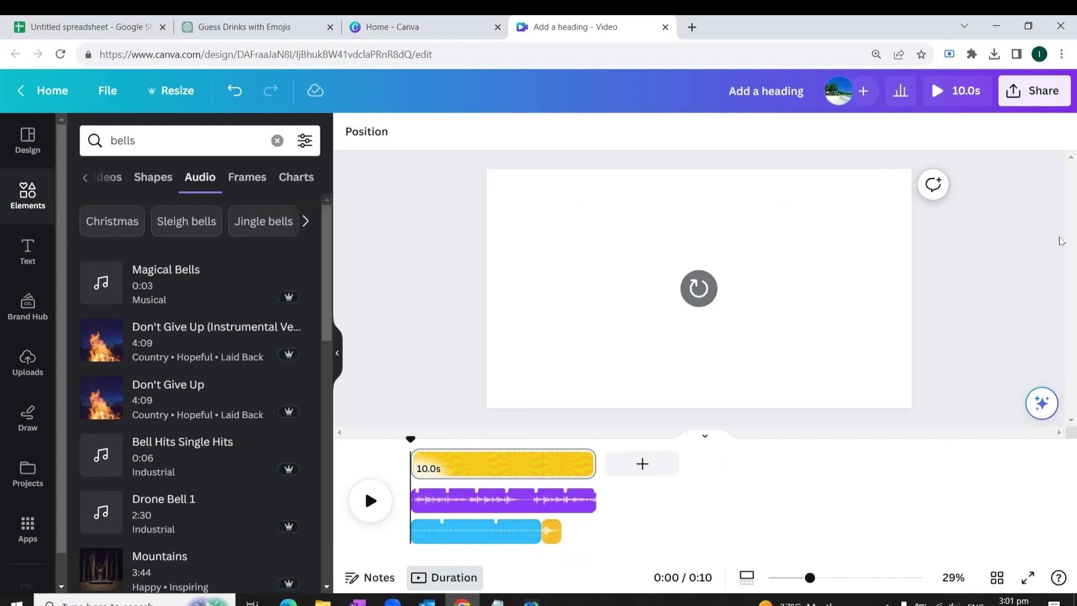
Download the design as a 1080p MP4 video
left_click(1022, 89)
left_click(822, 481)
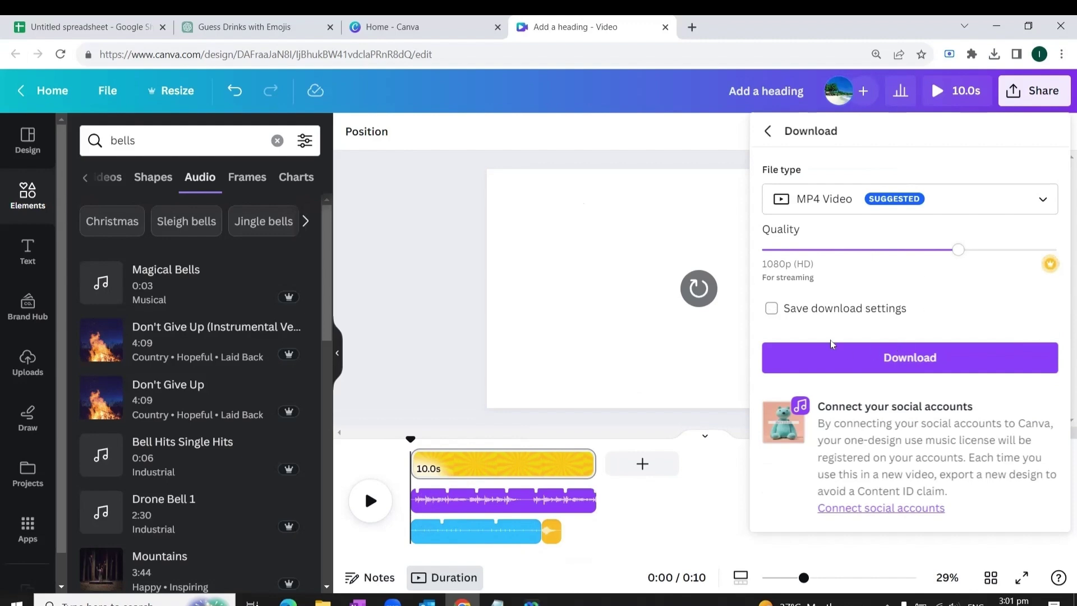
left_click(901, 360)
left_click(389, 382)
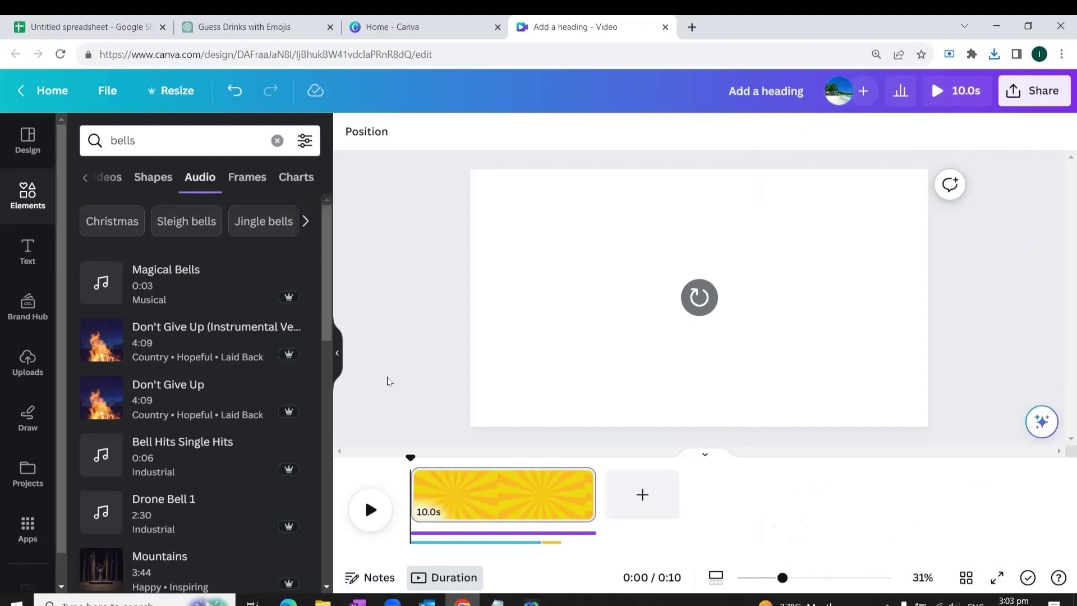
Undo to restore emojis, Fruit Punch and countdown, then delete both audio clips
key("ctrl+z")
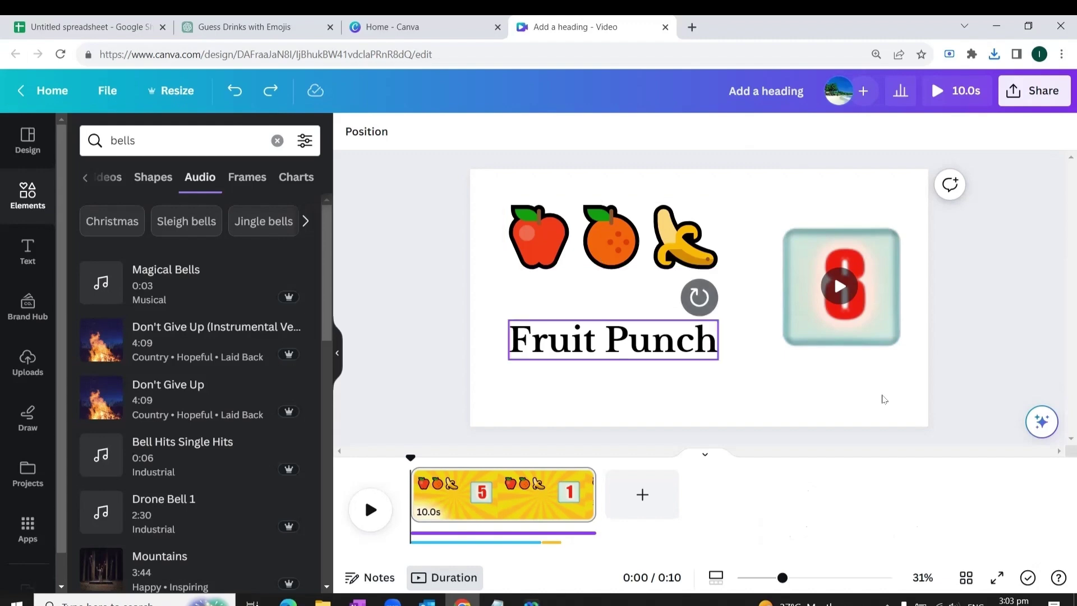
left_click(551, 542)
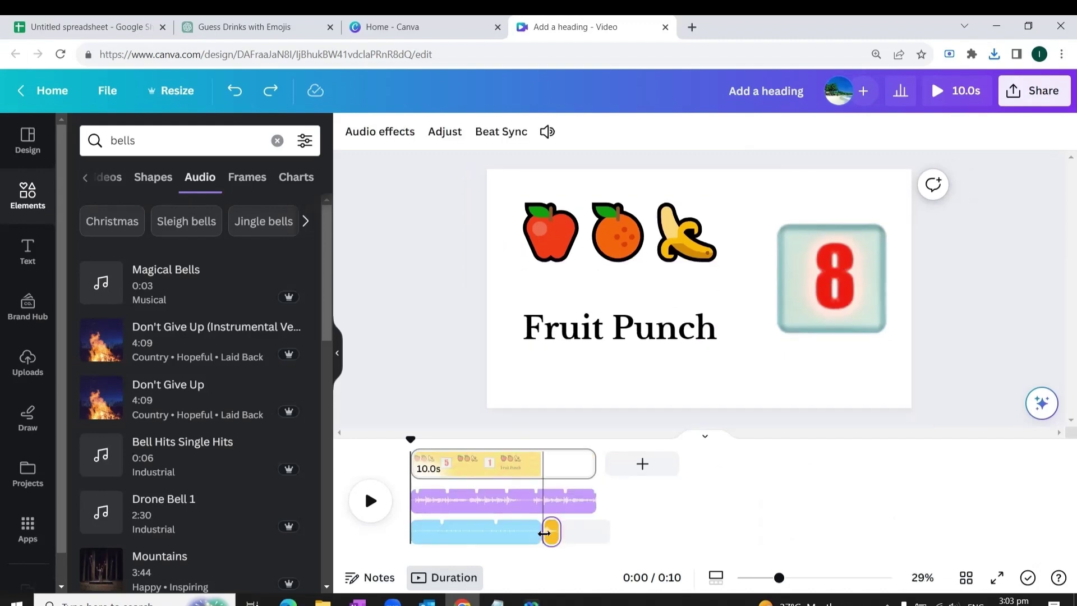
left_click(508, 499)
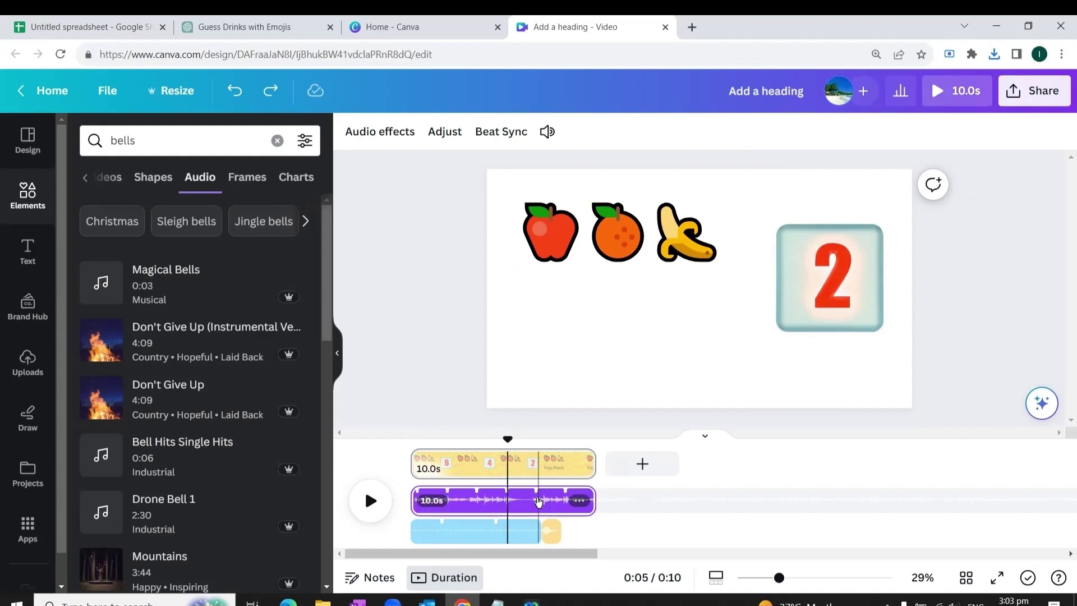
key("Delete")
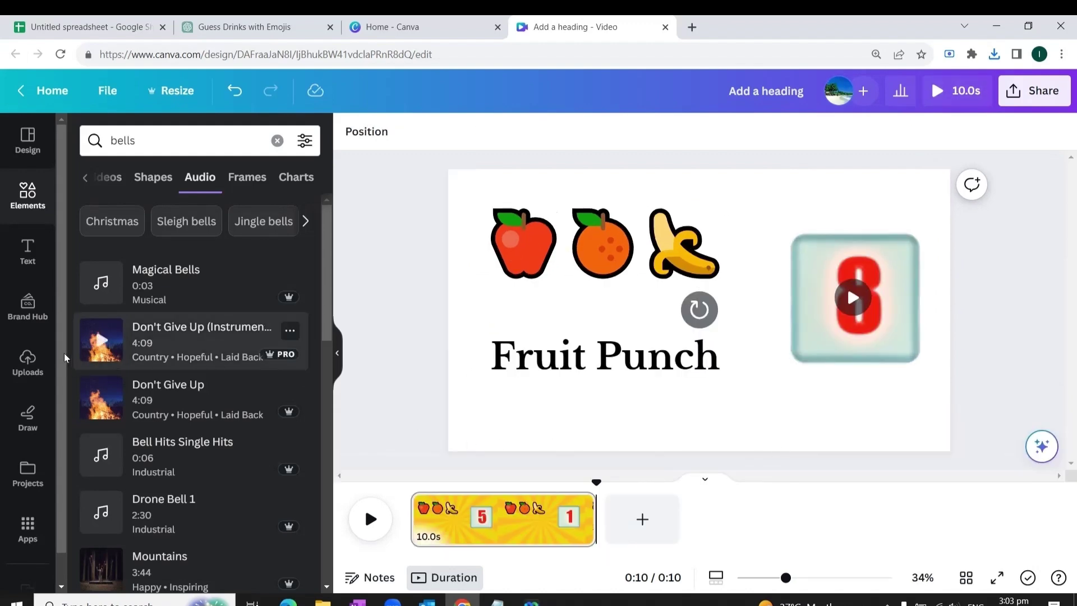
Upload the downloaded Add a heading video and place it onto the page
left_click(27, 362)
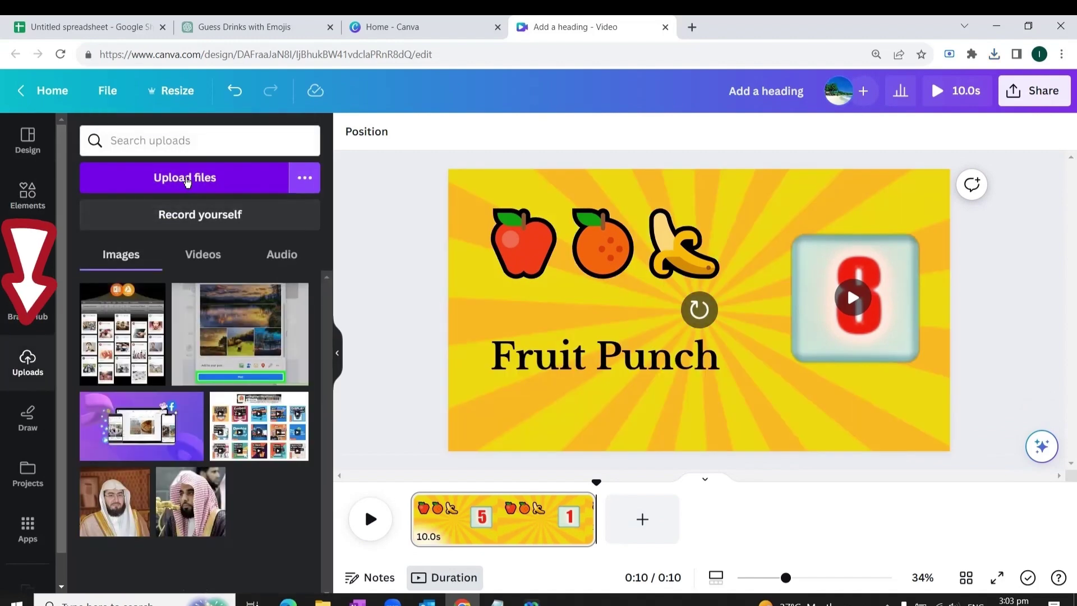
left_click(187, 179)
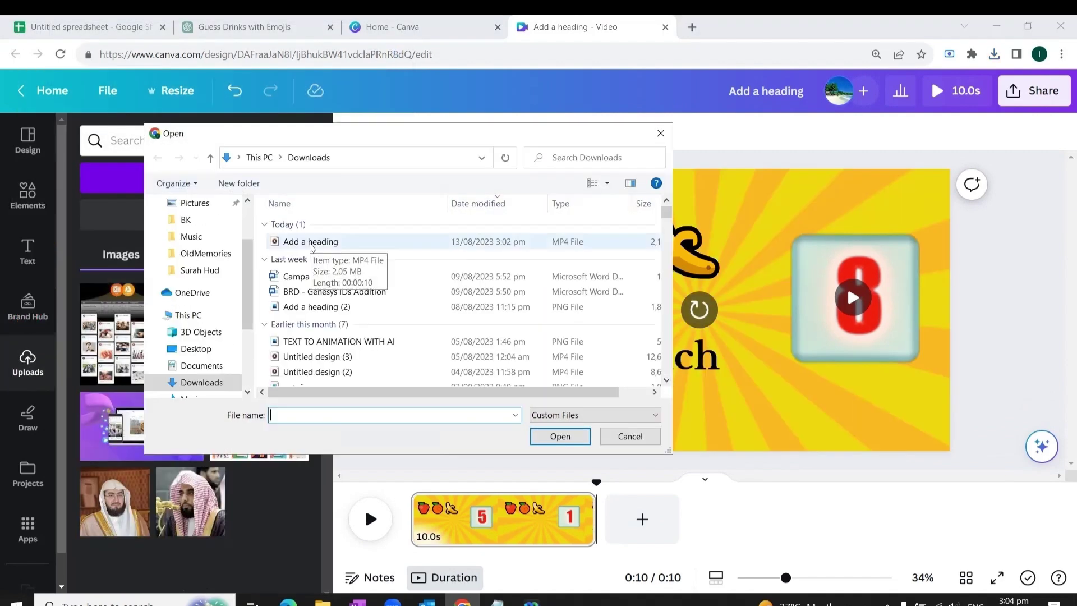
double_click(310, 243)
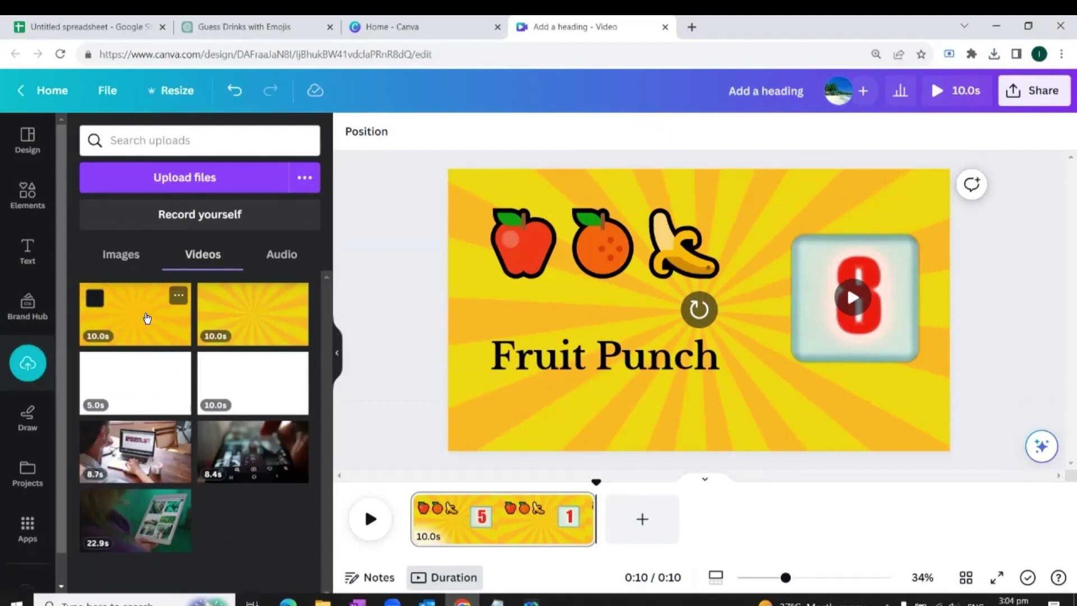
left_click_drag(146, 318, 578, 319)
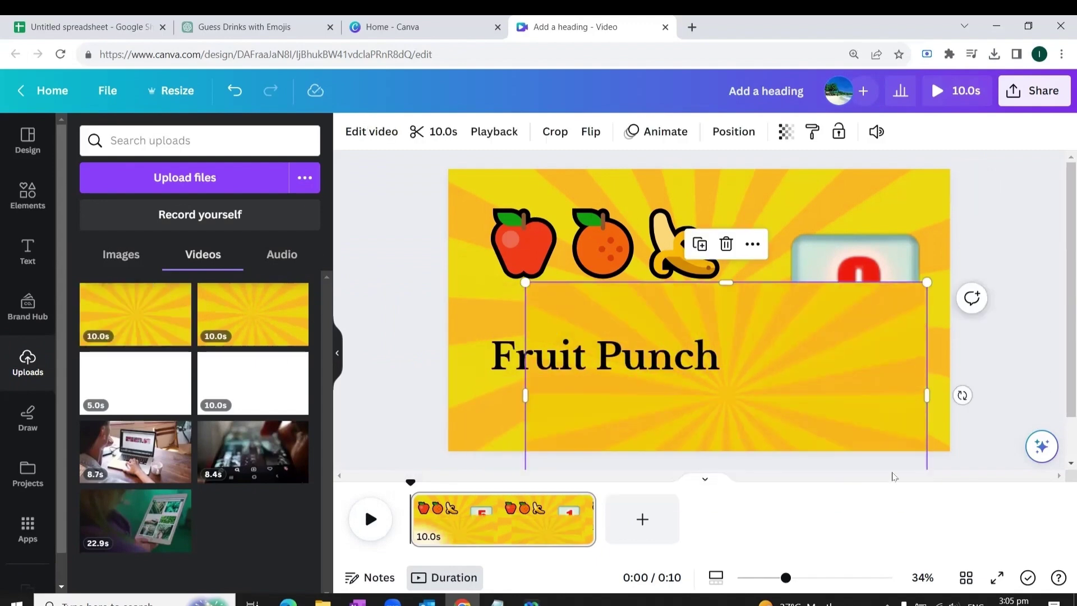
Send the uploaded video behind all other elements and preview the page
right_click(869, 359)
mouse_move(721, 327)
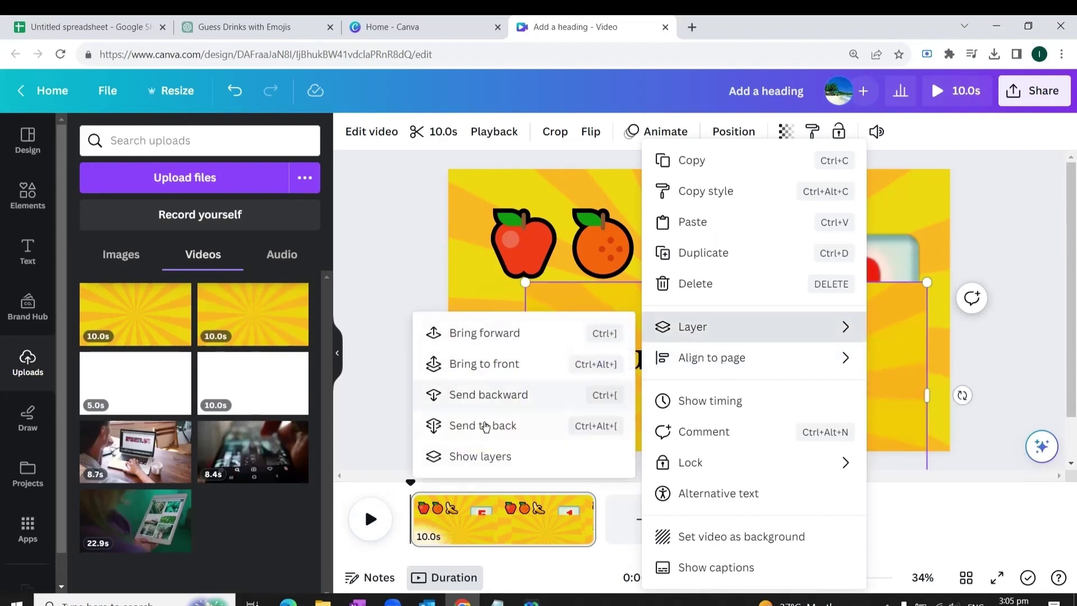
left_click(485, 425)
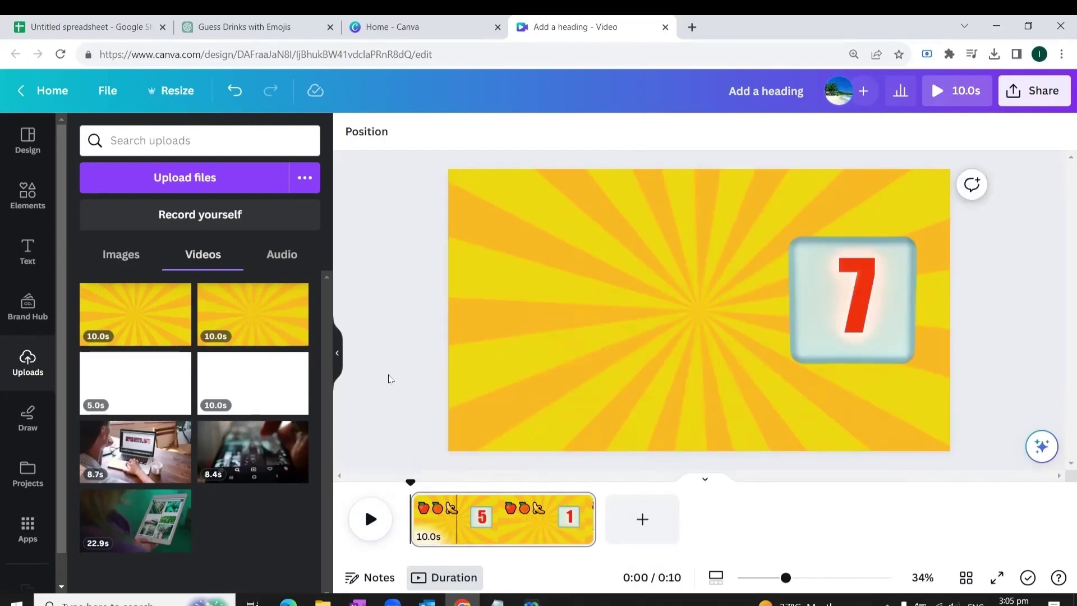
left_click(371, 520)
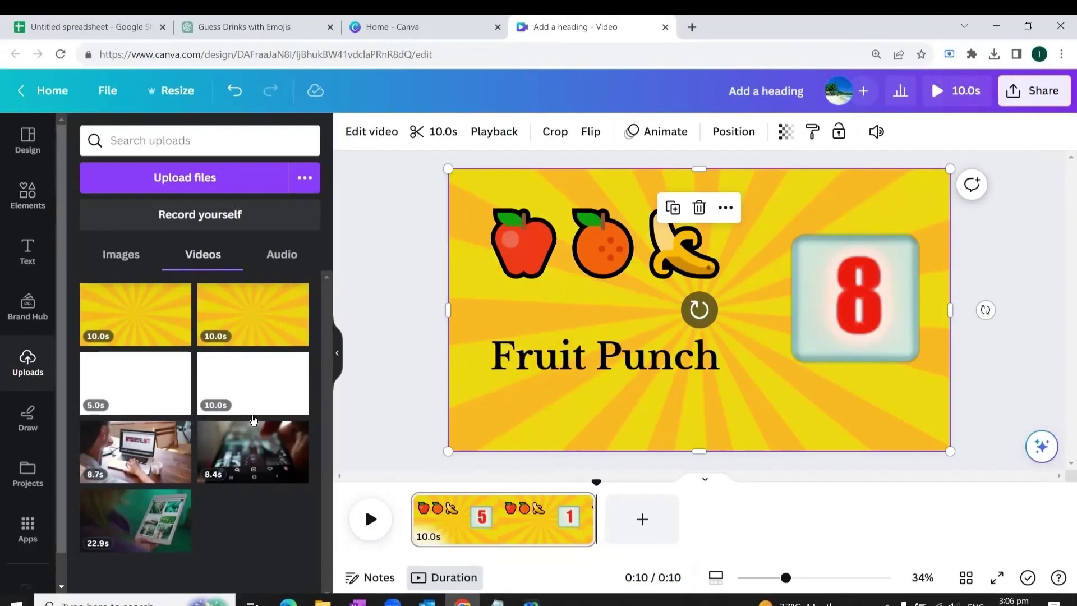
left_click(28, 530)
Open Bulk create's manual data table and clear its old entries
scroll(242, 372, "down", 5)
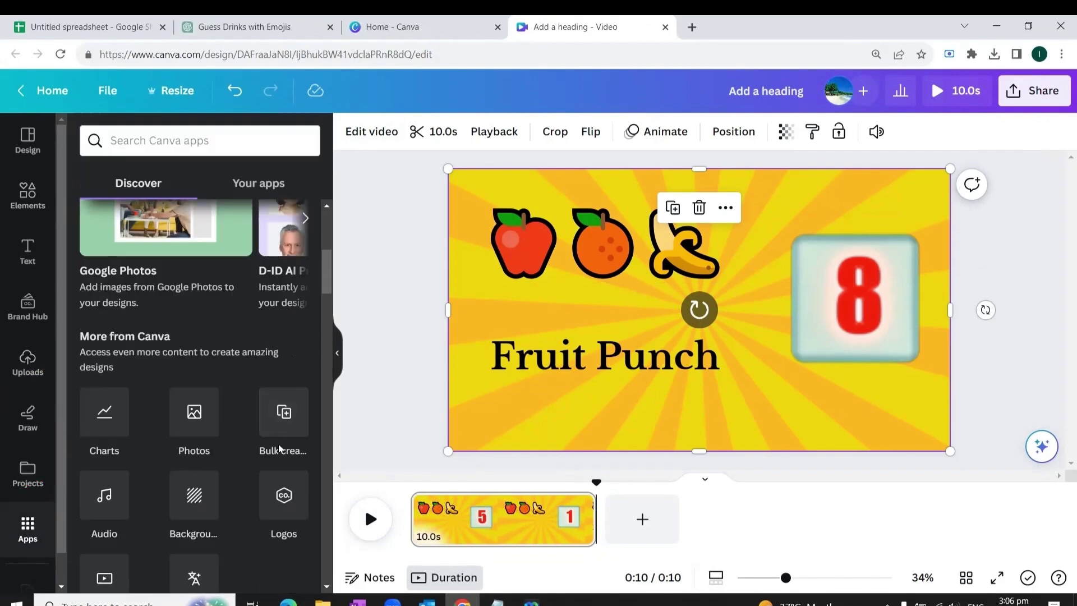
left_click(286, 410)
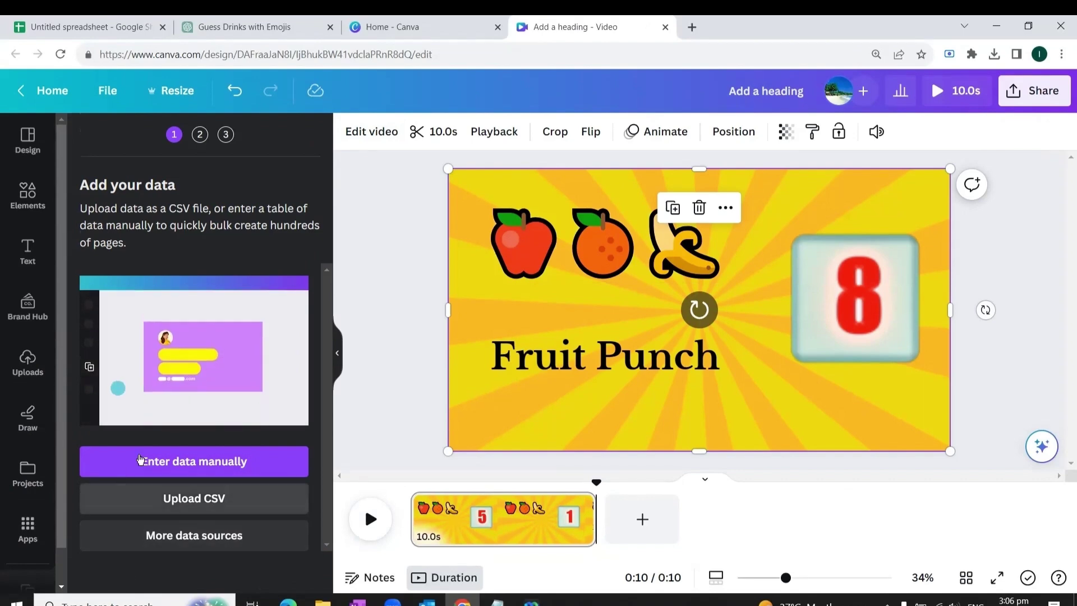
left_click(222, 462)
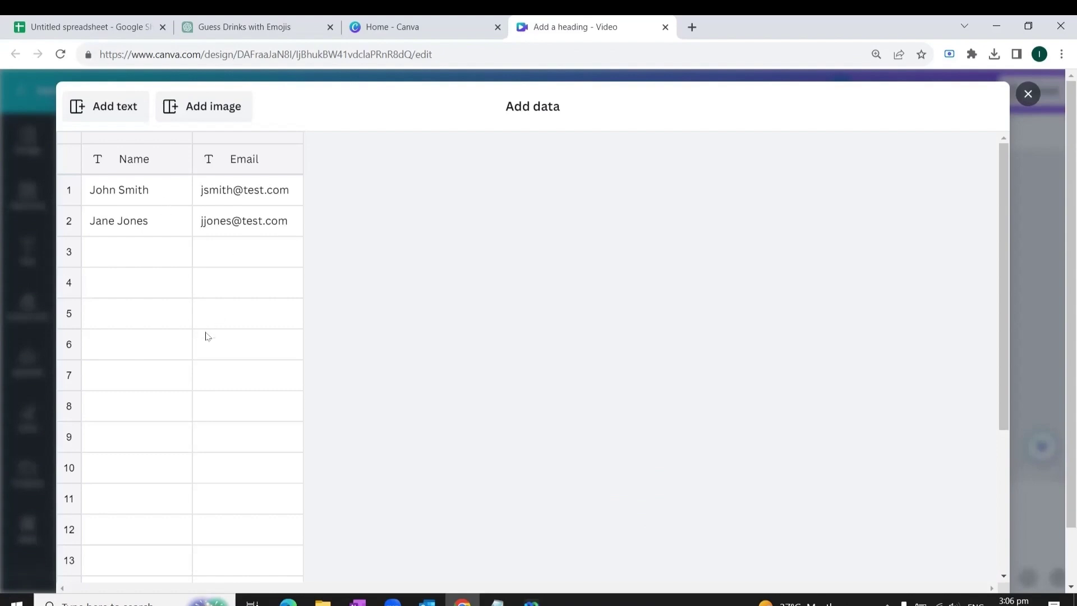
scroll(547, 337, "down", 2)
scroll(542, 340, "down", 2)
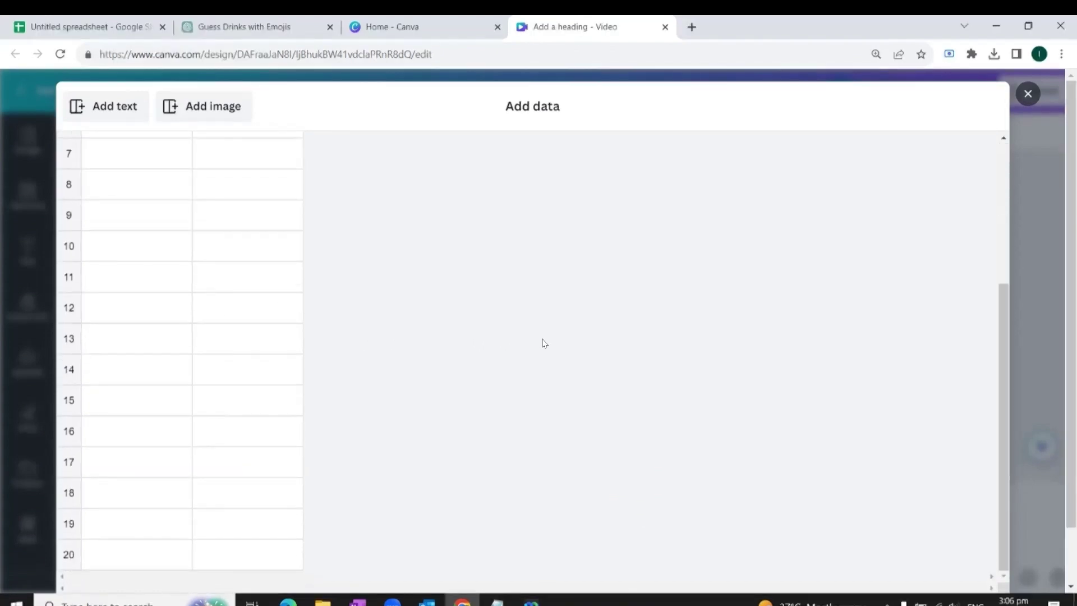
scroll(683, 327, "down", 3)
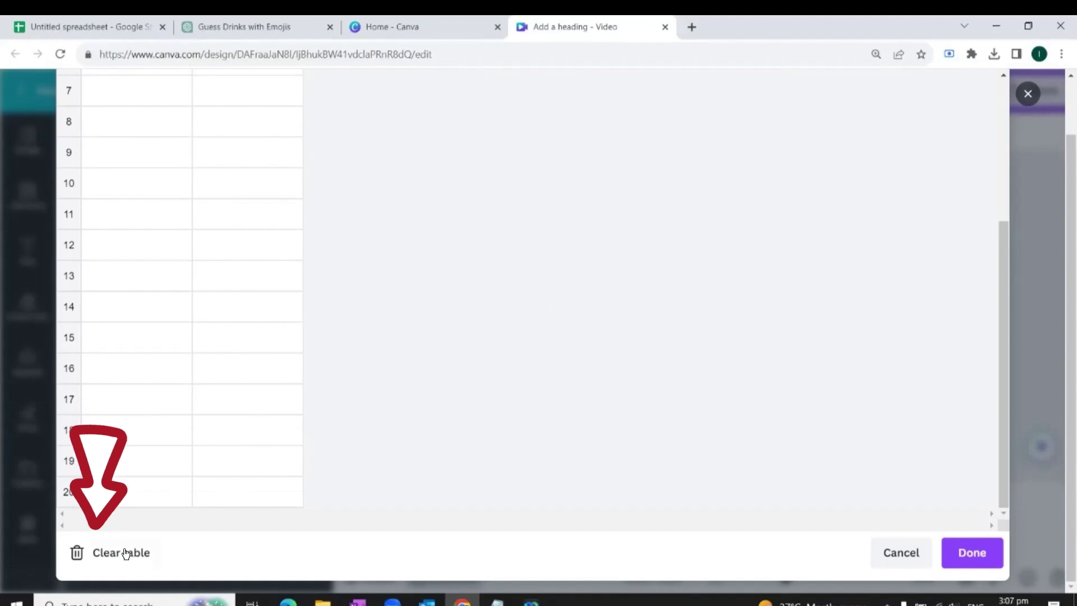
left_click(122, 554)
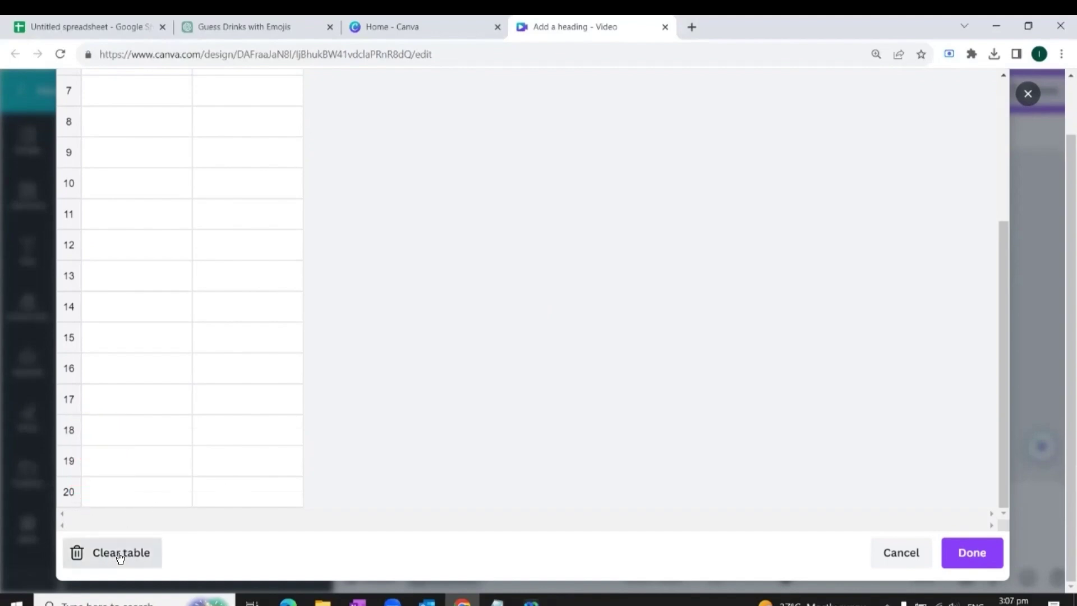
Paste the spreadsheet's emoji and drink-name rows B2:C51 into the table and confirm
left_click(90, 27)
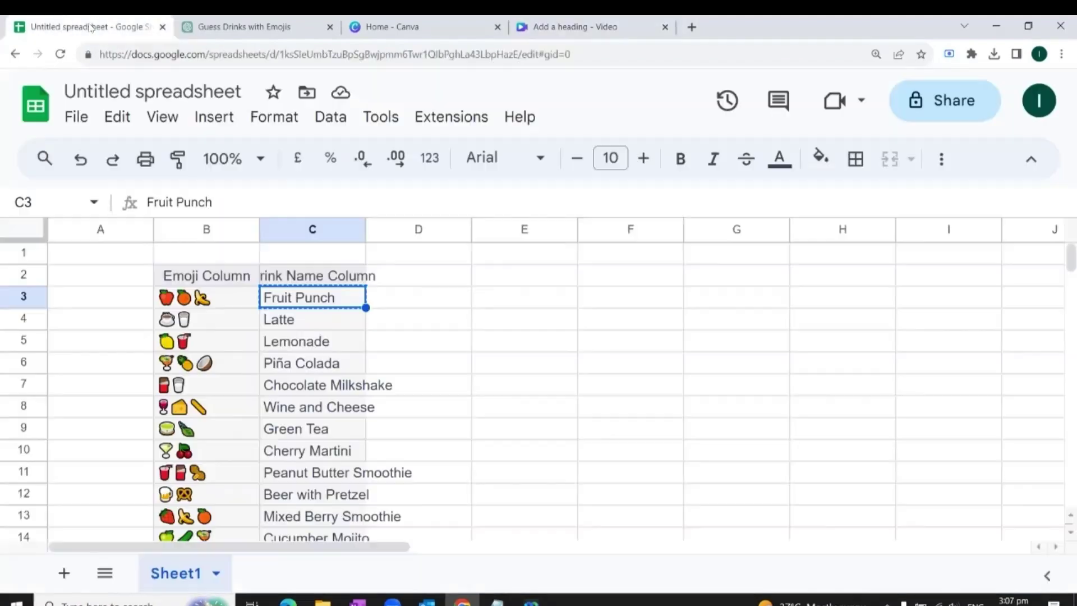
left_click_drag(207, 275, 286, 570)
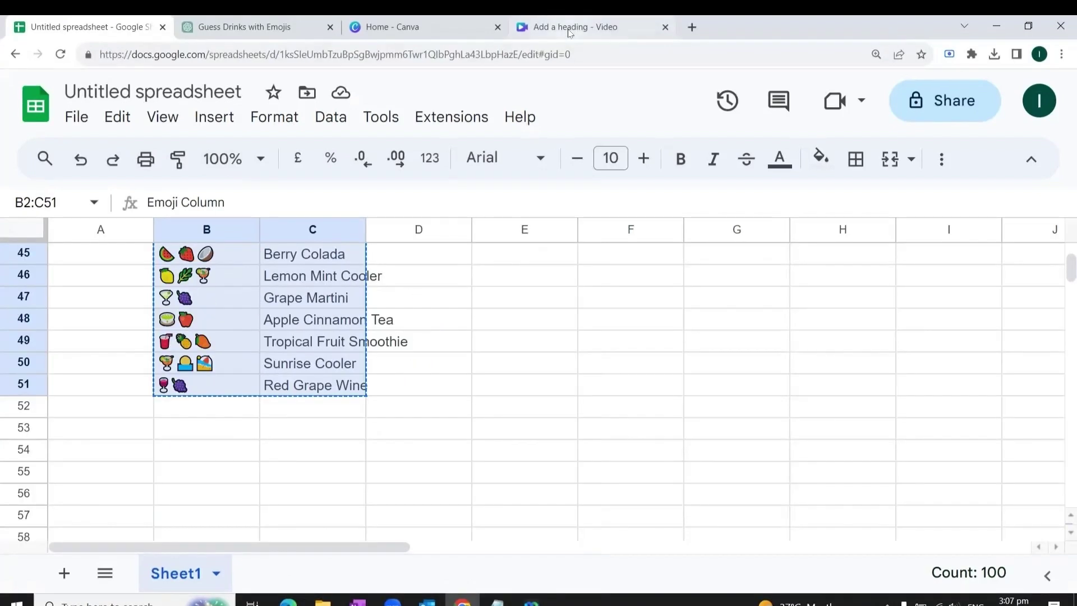
left_click(569, 29)
left_click(100, 161)
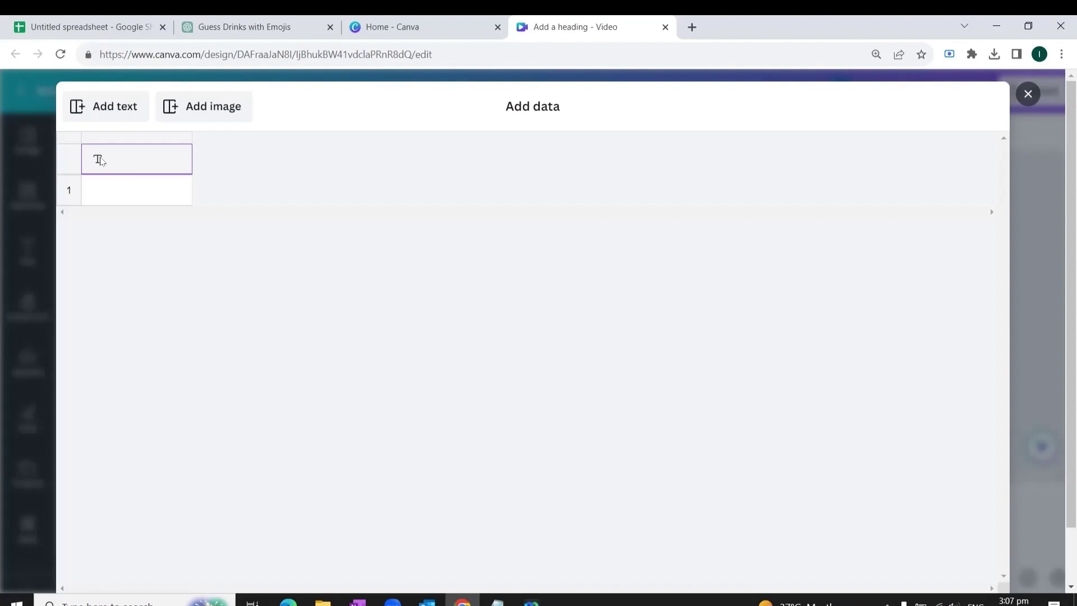
right_click(100, 161)
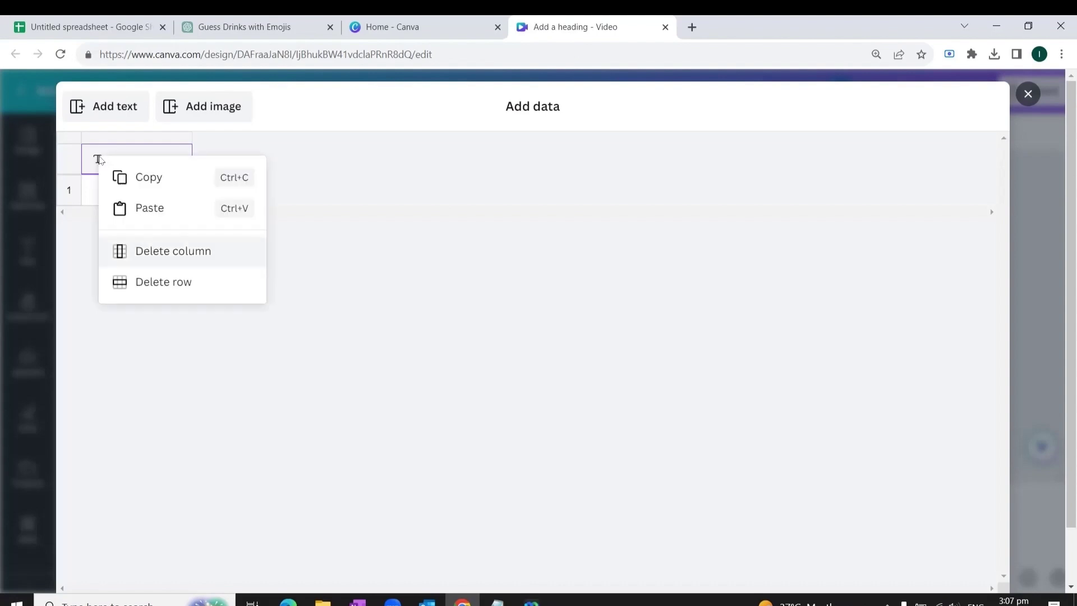
left_click(144, 210)
scroll(178, 390, "down", 7)
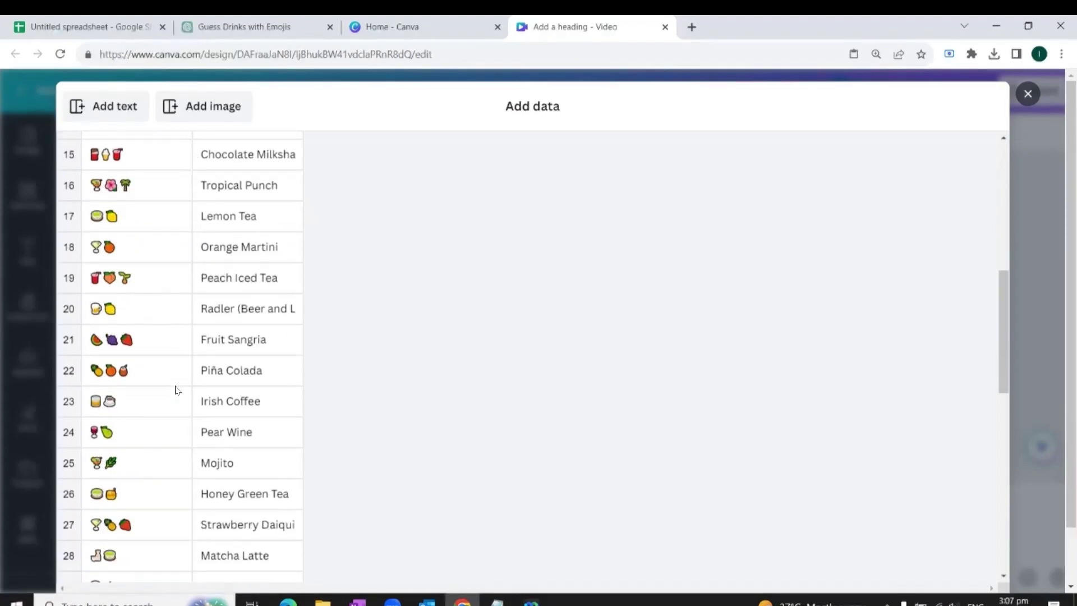
scroll(177, 389, "down", 7)
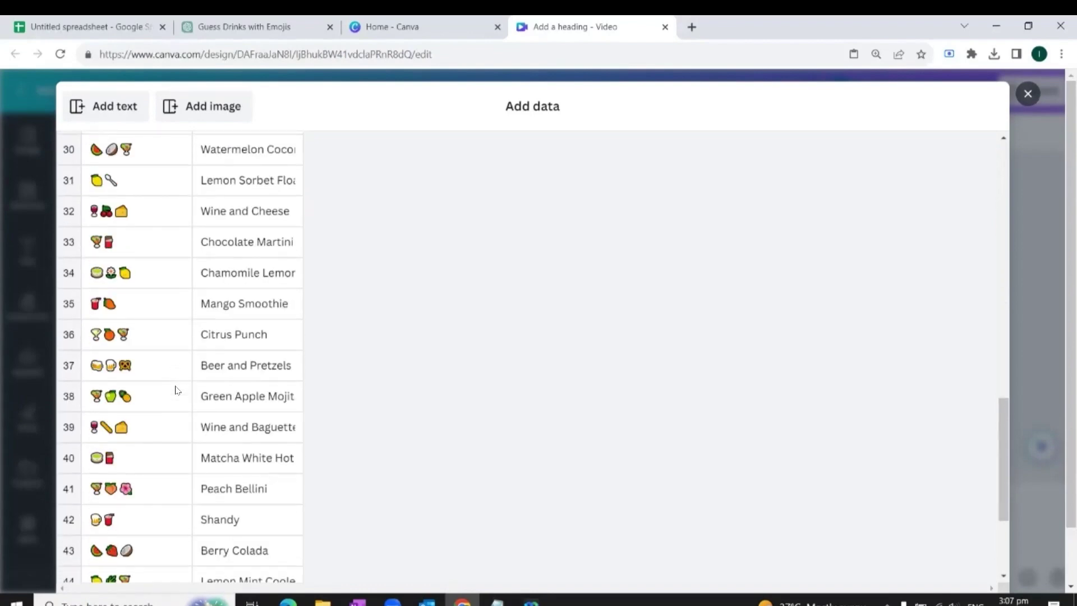
scroll(177, 390, "down", 3)
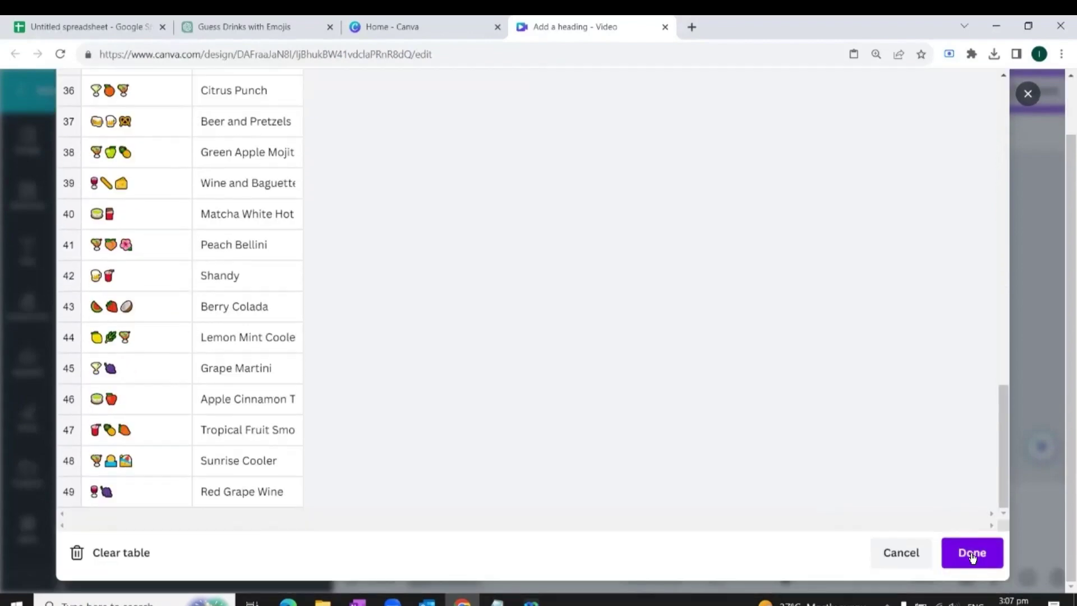
left_click(972, 554)
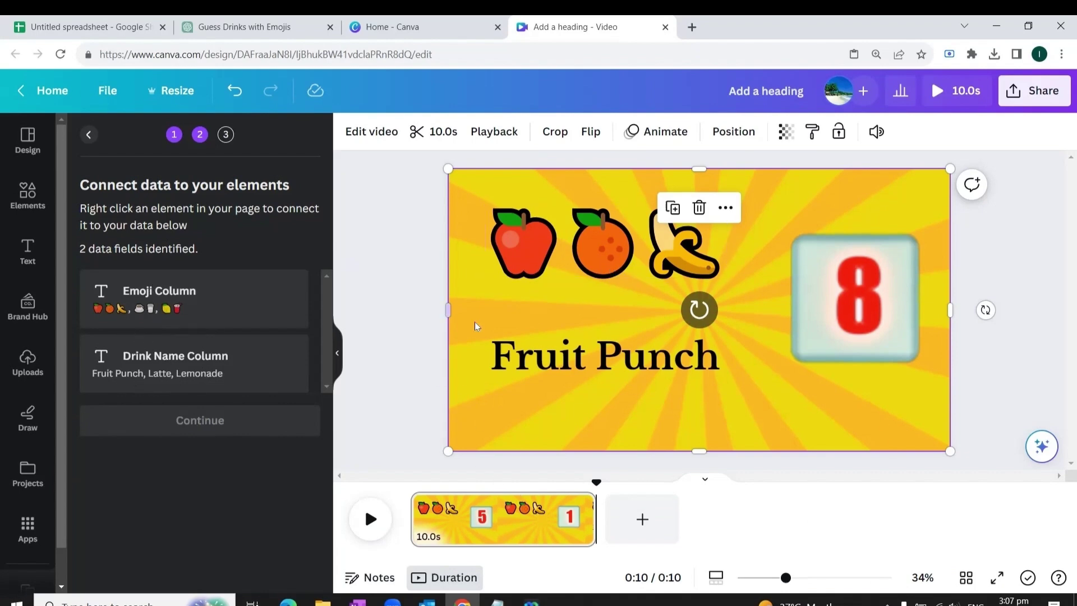
Connect the emoji text to Emoji Column and the Fruit Punch text to Drink Name Column
right_click(568, 263)
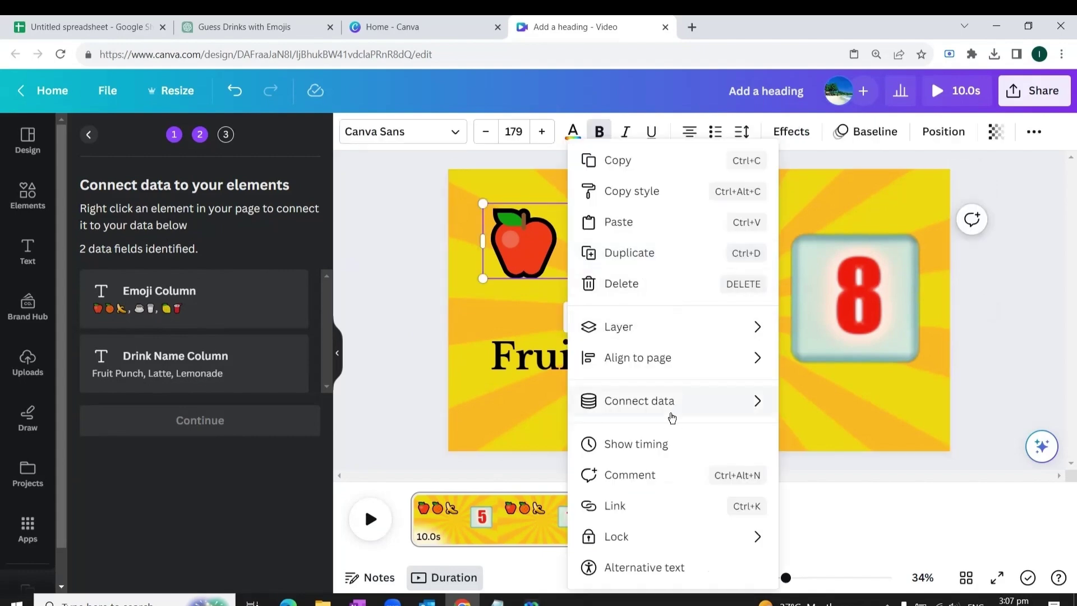
mouse_move(674, 409)
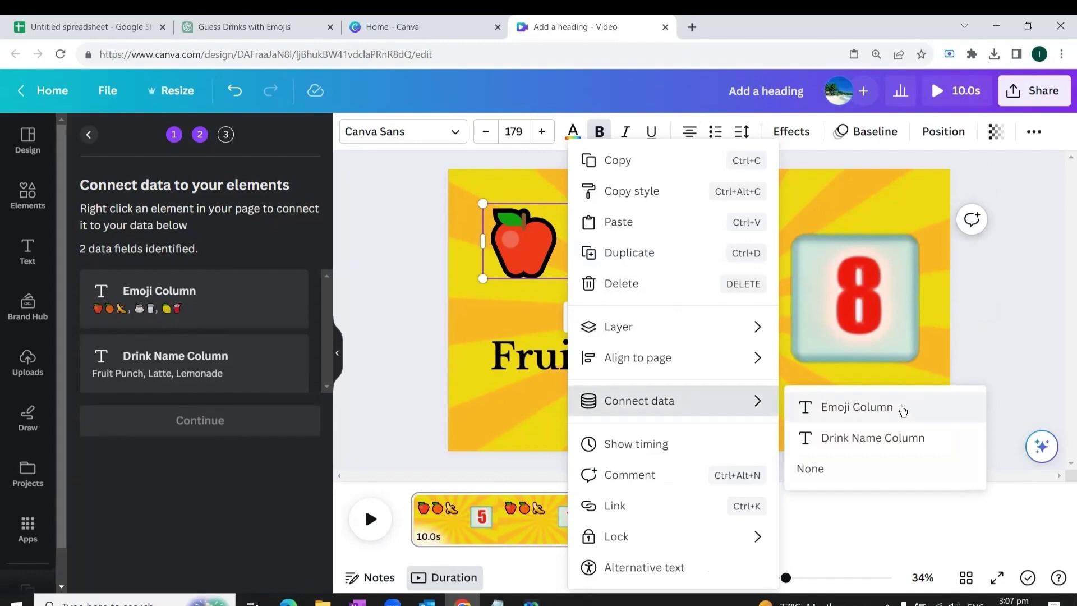
left_click(885, 411)
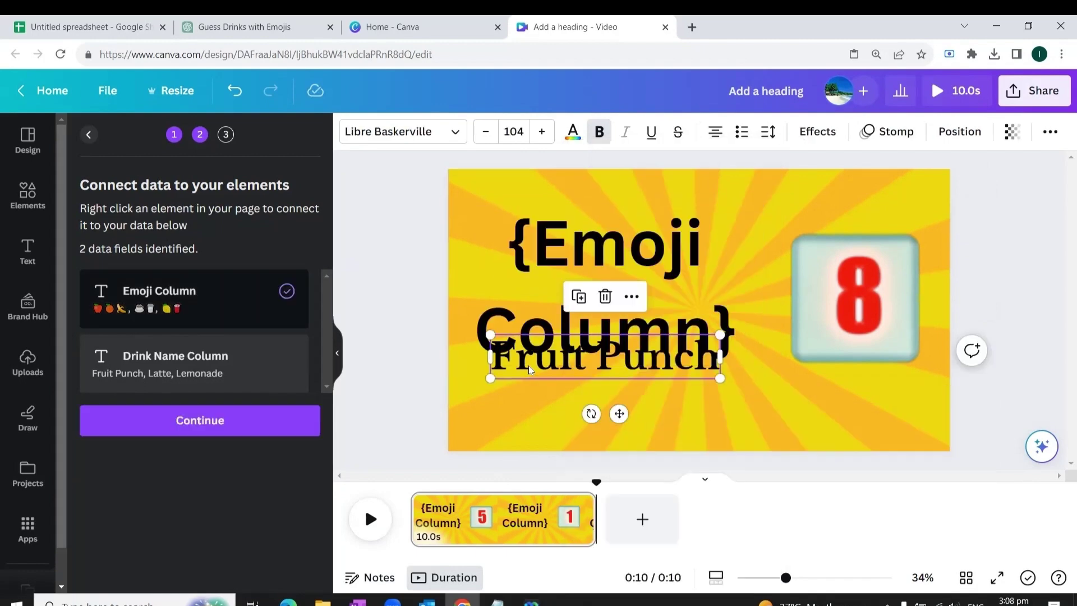
right_click(535, 370)
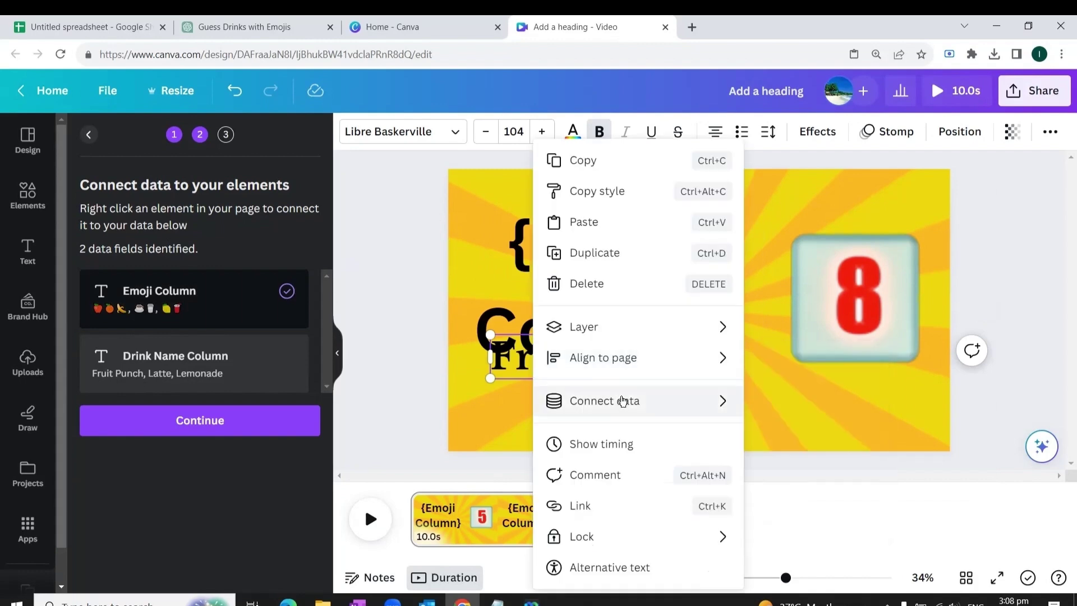
mouse_move(623, 404)
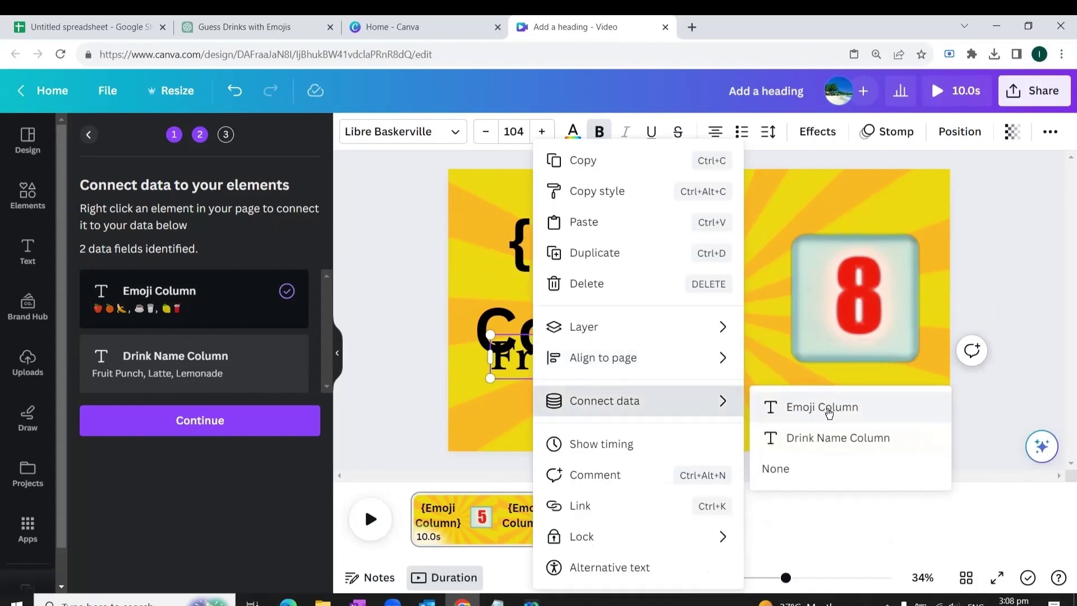
left_click(837, 438)
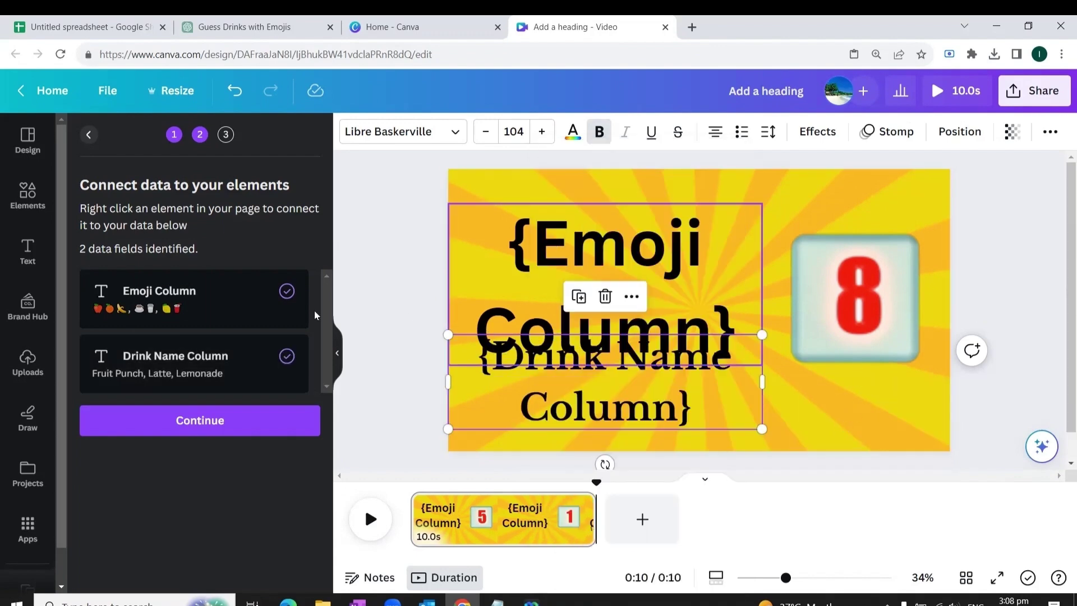
Continue to apply the data and generate the 49 quiz pages
left_click(200, 420)
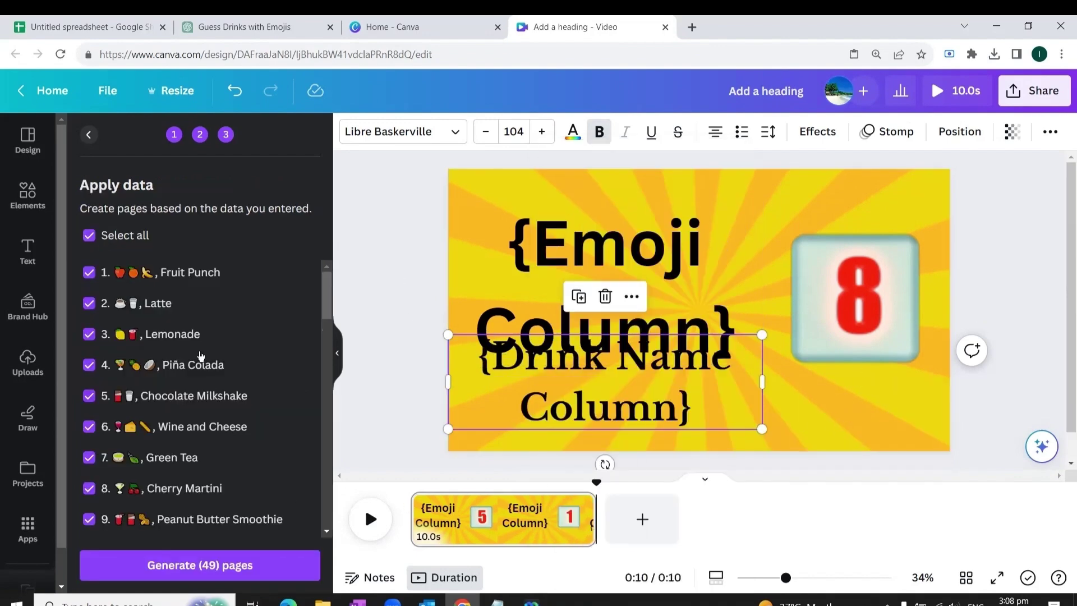
scroll(197, 291, "down", 12)
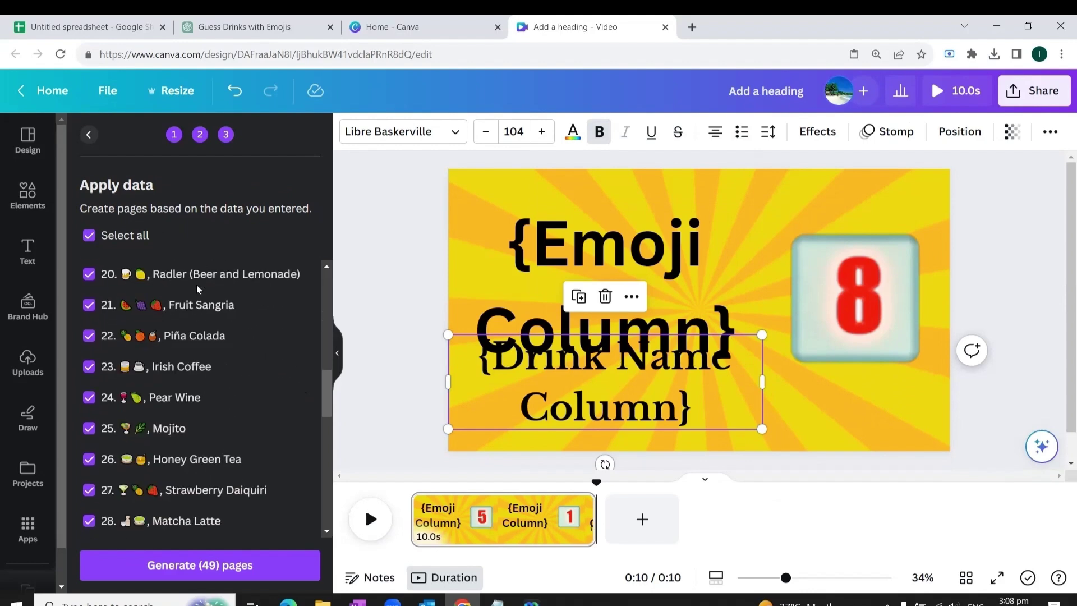
scroll(199, 310, "down", 10)
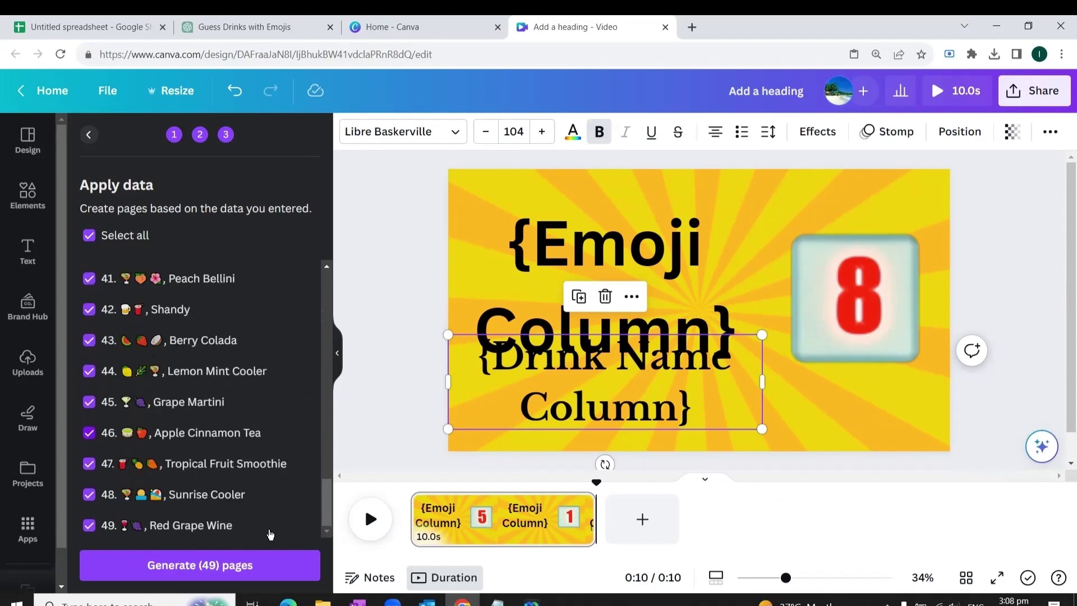
left_click(131, 570)
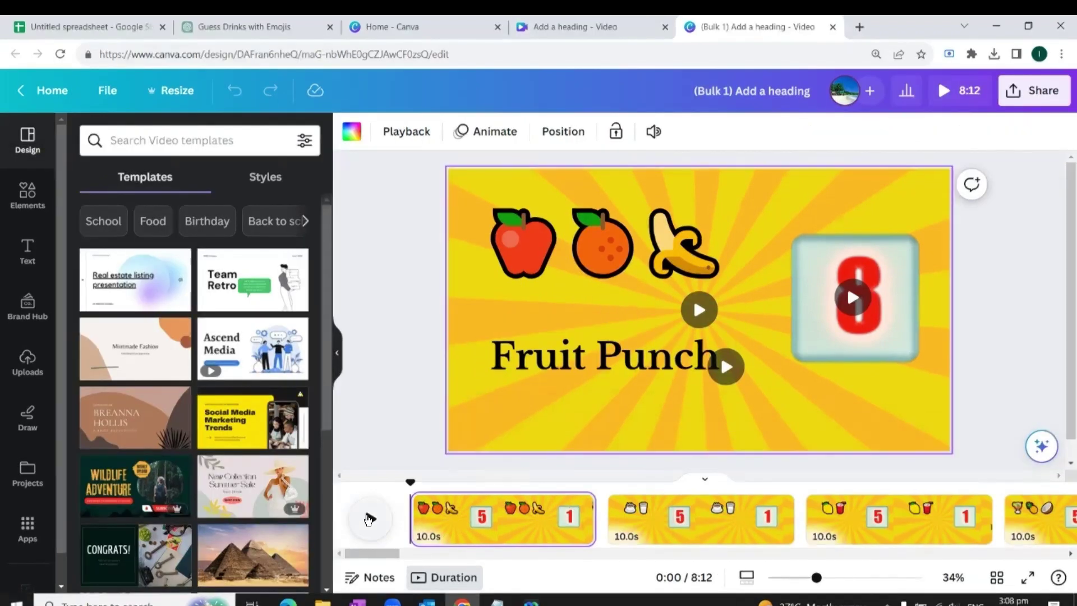
Play the generated quiz video through its first few drinks, then pause it
left_click(365, 514)
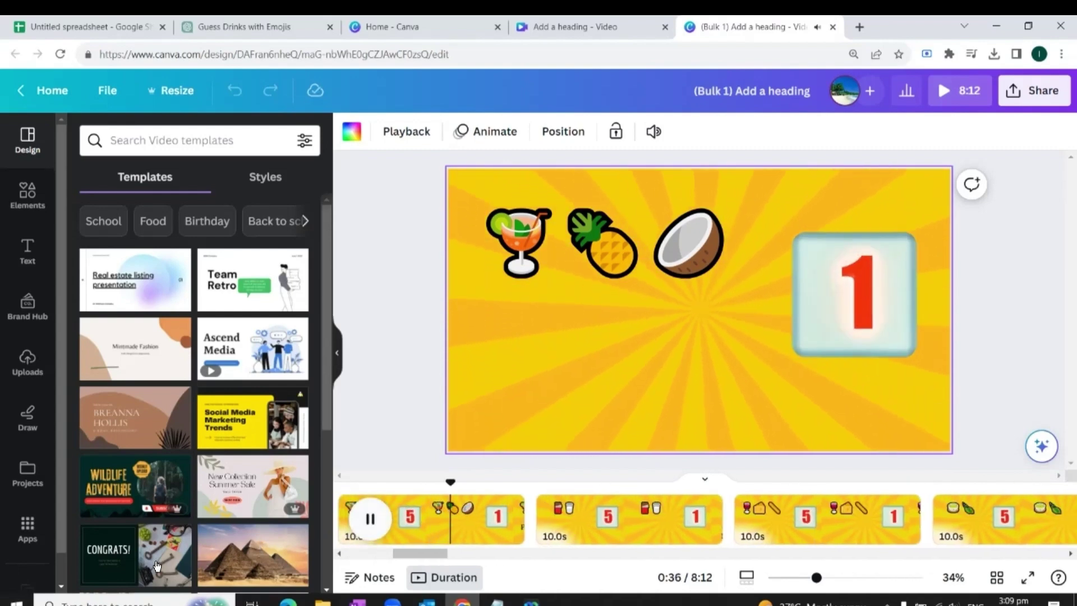
left_click(367, 520)
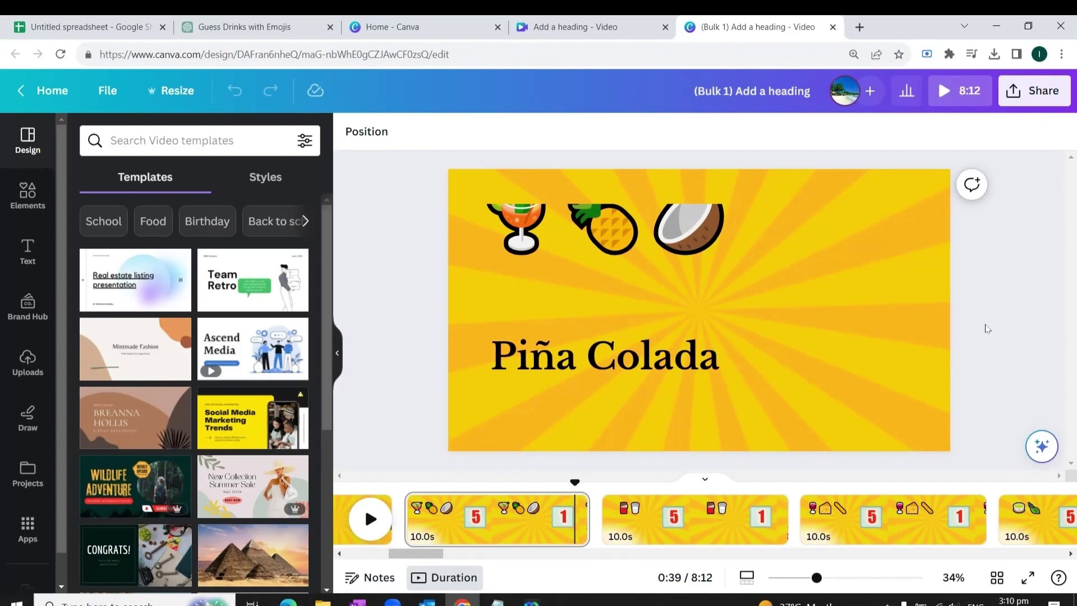
Download all 49 pages as separate MP4 video files
left_click(1022, 92)
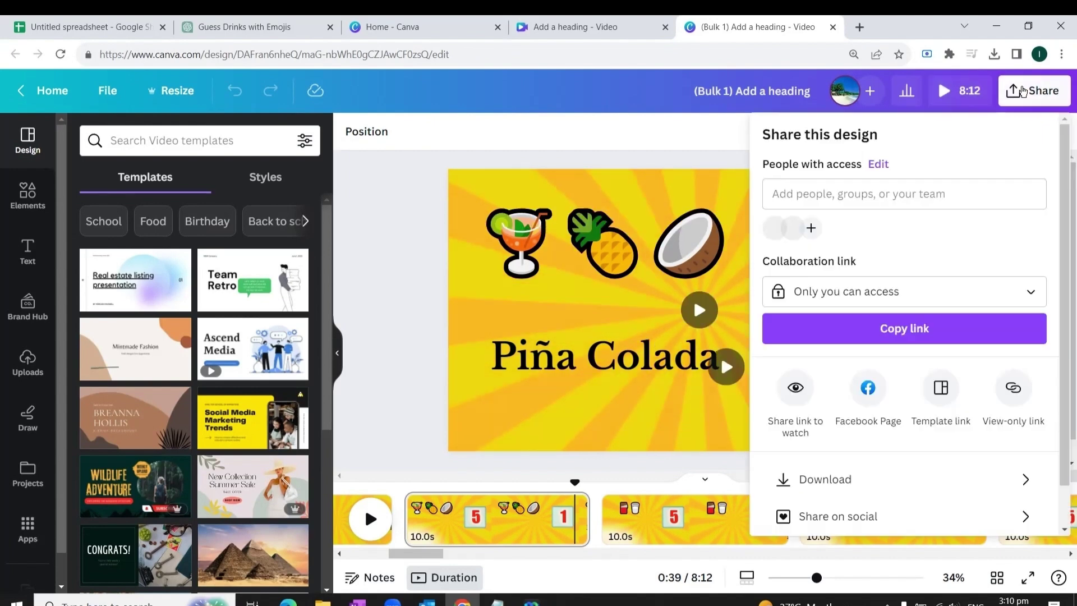
left_click(823, 480)
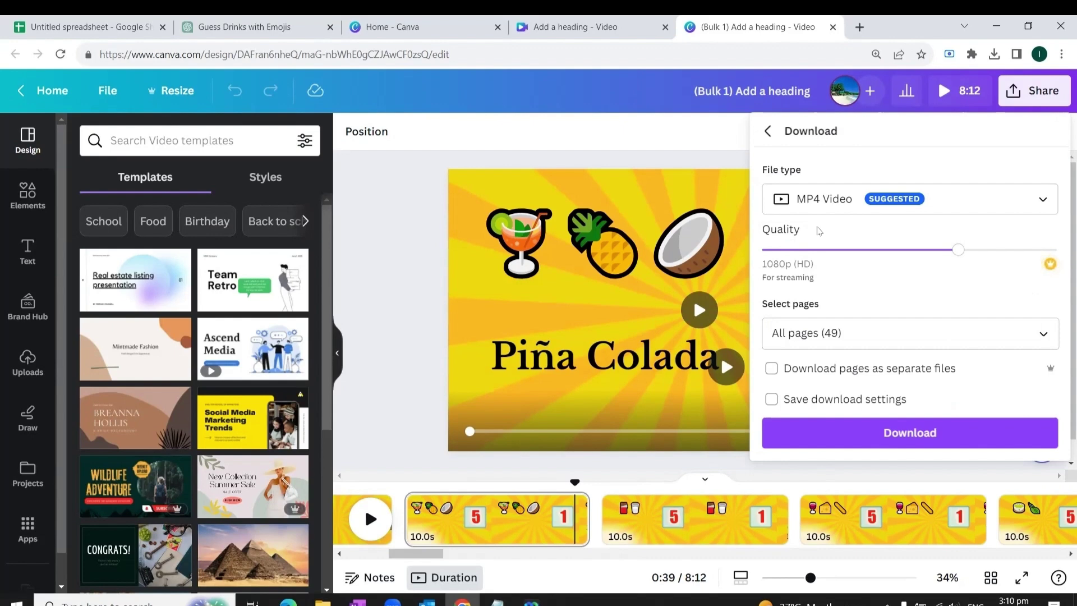
left_click(771, 369)
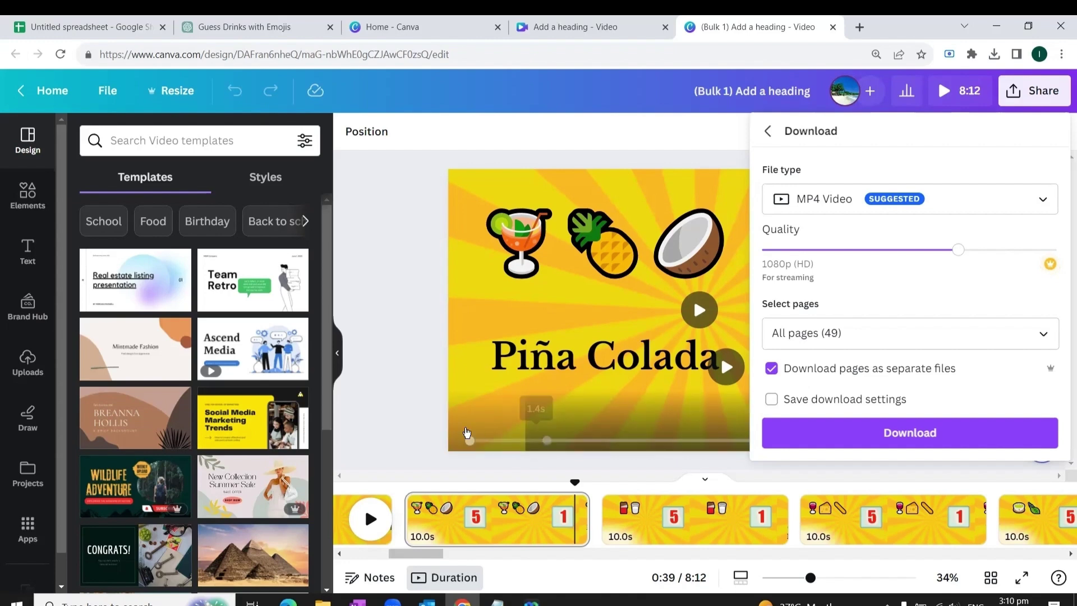
left_click(385, 304)
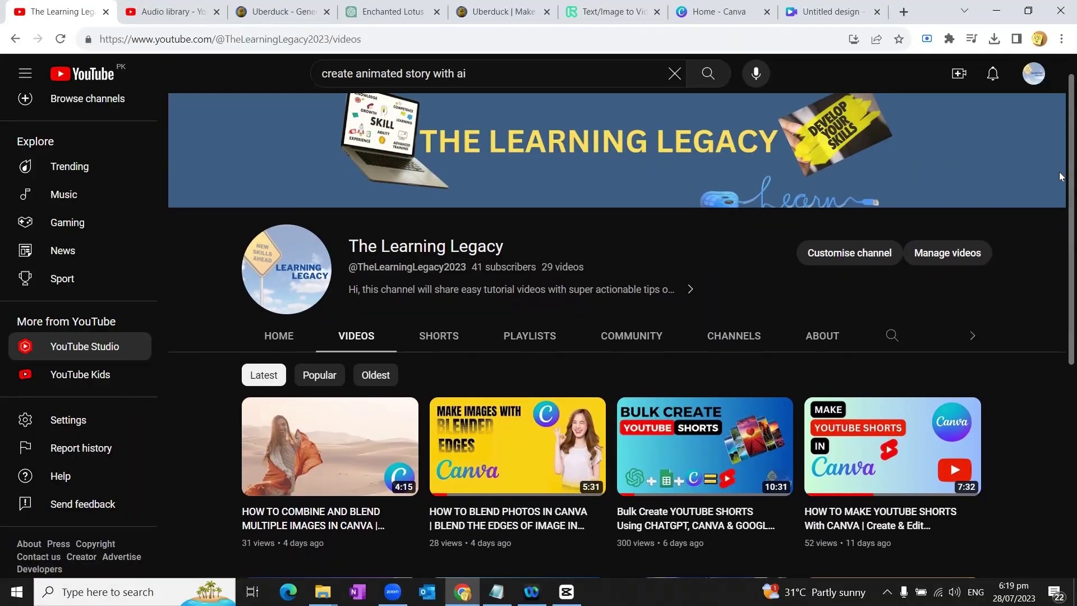
Scroll down the channel's Videos page to browse more tutorial uploads
scroll(1061, 188, "down", 1)
scroll(1061, 191, "down", 1)
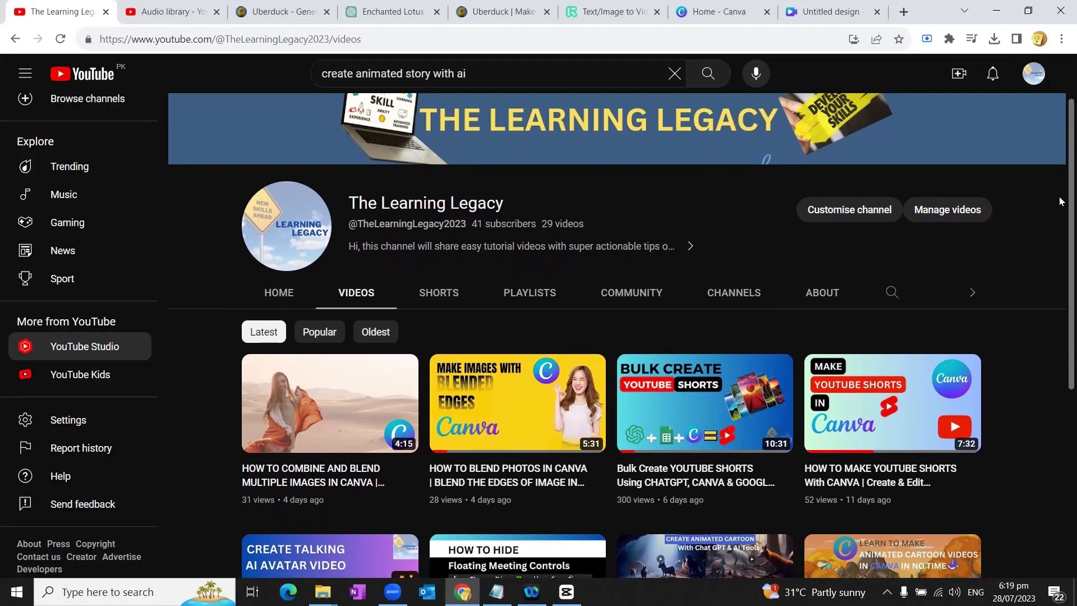
scroll(1059, 213, "down", 1)
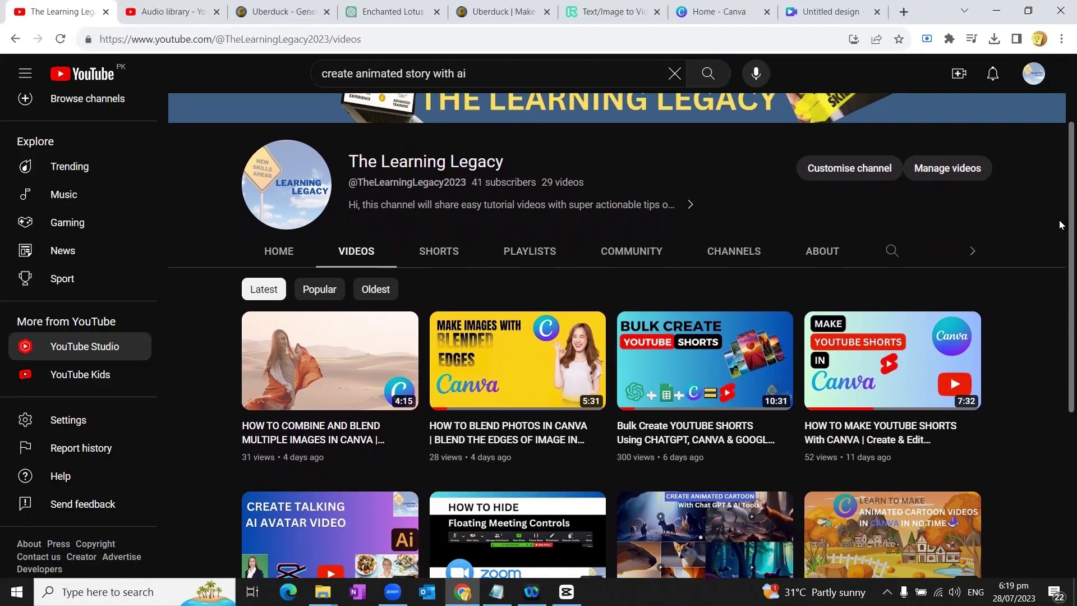
scroll(1057, 230, "down", 1)
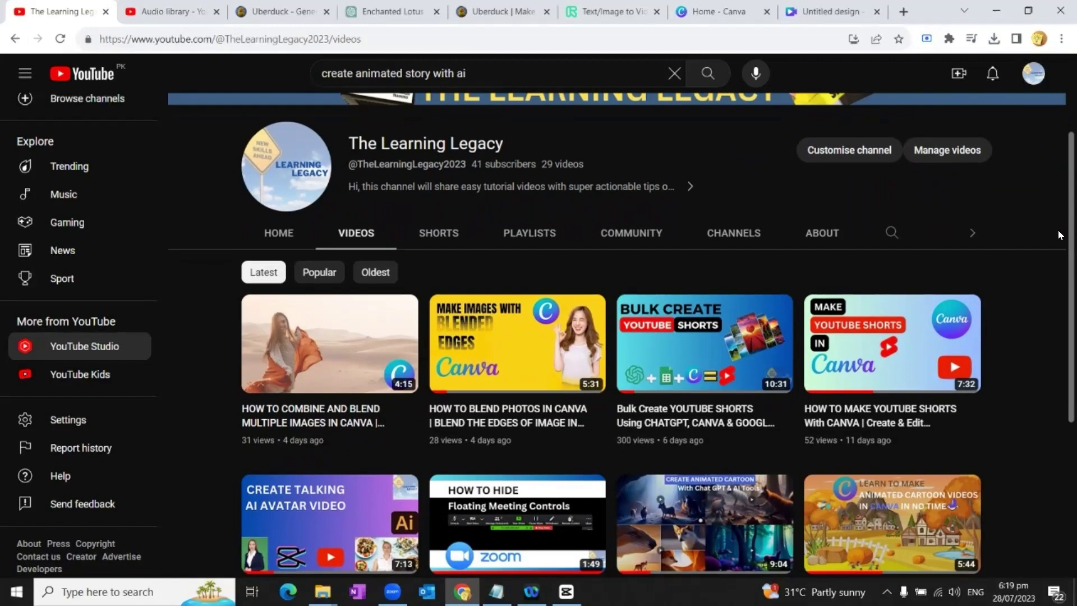
scroll(1059, 252, "down", 1)
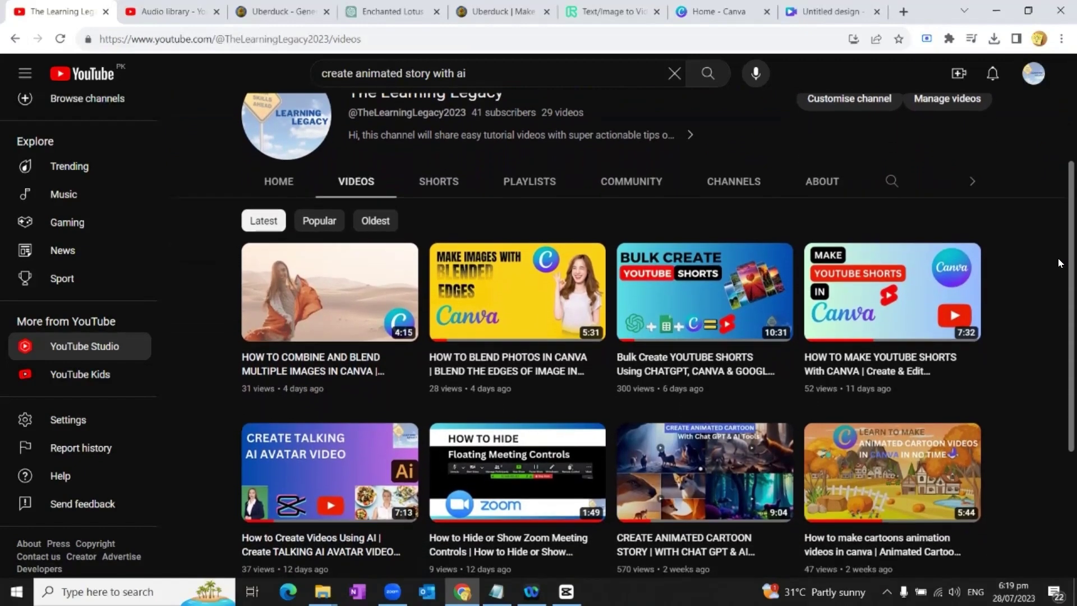
left_click_drag(1057, 277, 1057, 333)
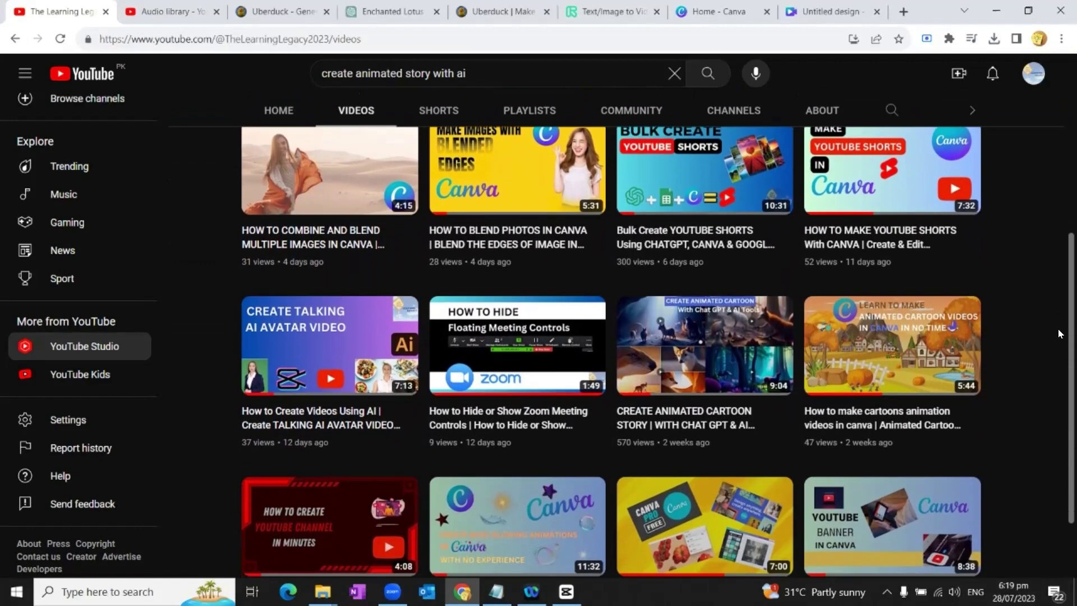